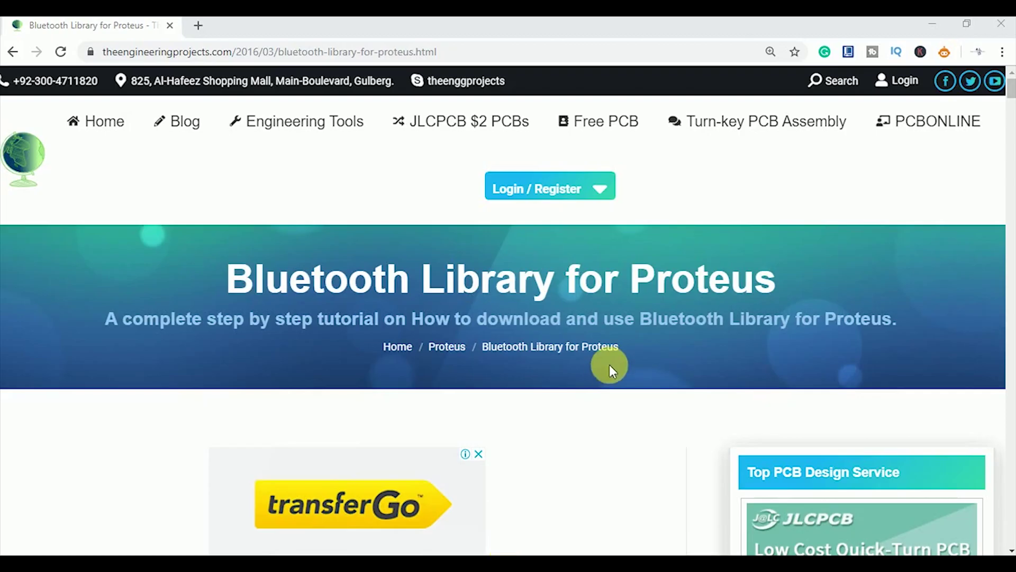
pyautogui.moveTo(1011, 88); pyautogui.dragTo(1009, 159)
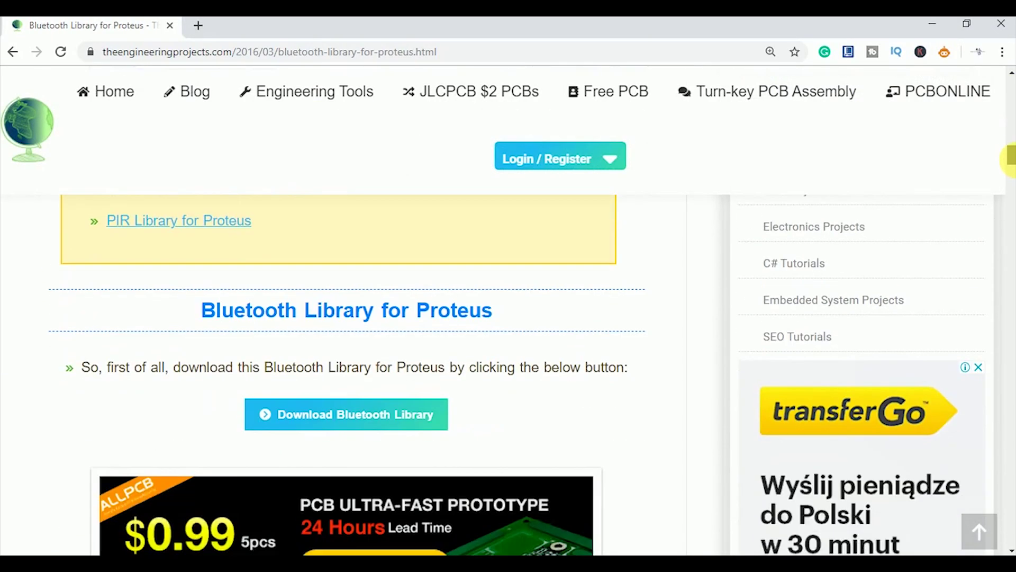
pyautogui.scroll(-1, 403, 337)
# Download the Bluetooth Library for Proteus from The Engineering Projects and open the downloaded files
pyautogui.click(374, 342)
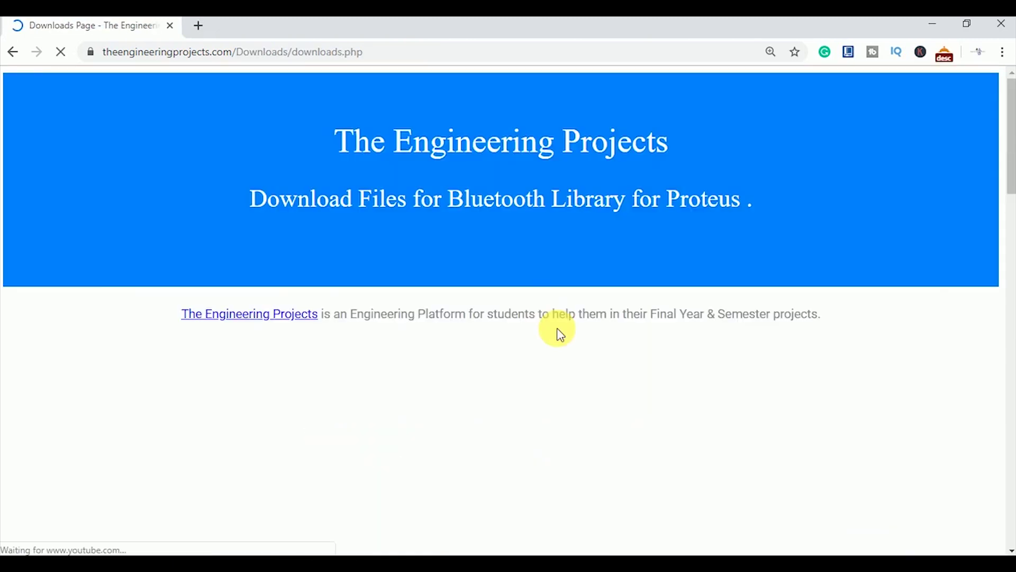
pyautogui.moveTo(1011, 120); pyautogui.dragTo(1009, 302)
pyautogui.scroll(-1, 672, 431)
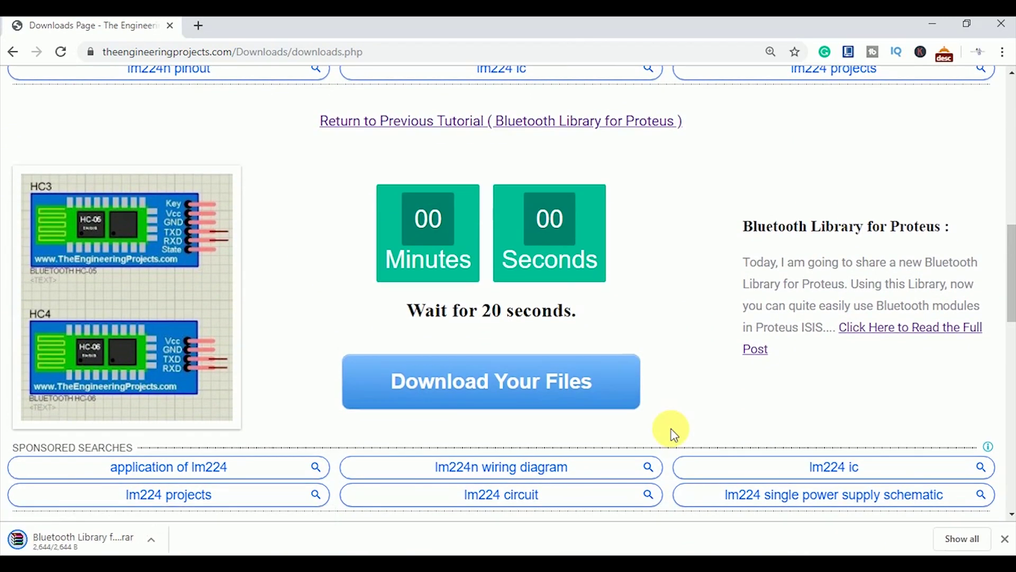
pyautogui.click(114, 541)
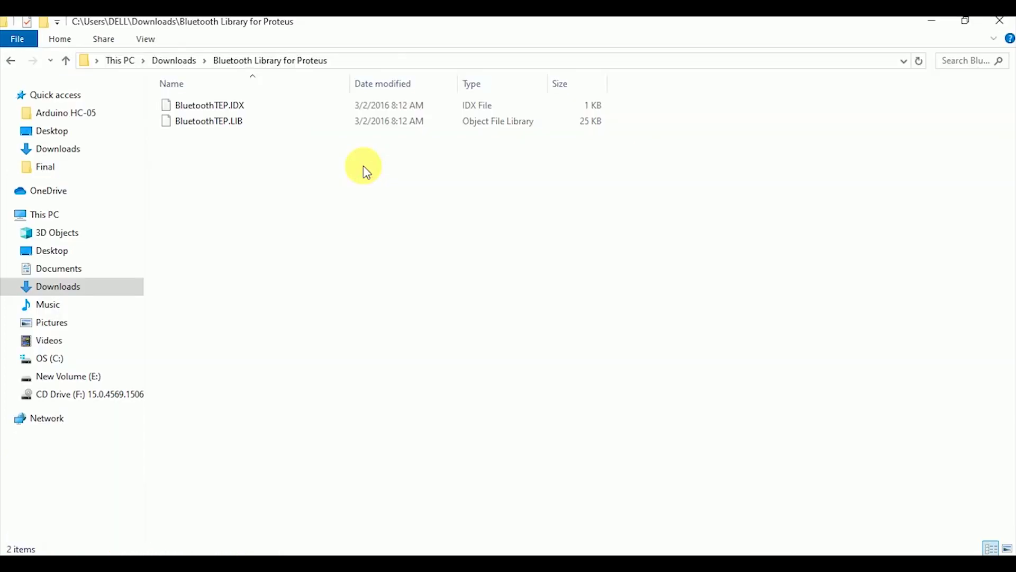
# Copy both library files, BluetoothTEP.IDX and BluetoothTEP.LIB
pyautogui.hotkey('ctrl', 'a')
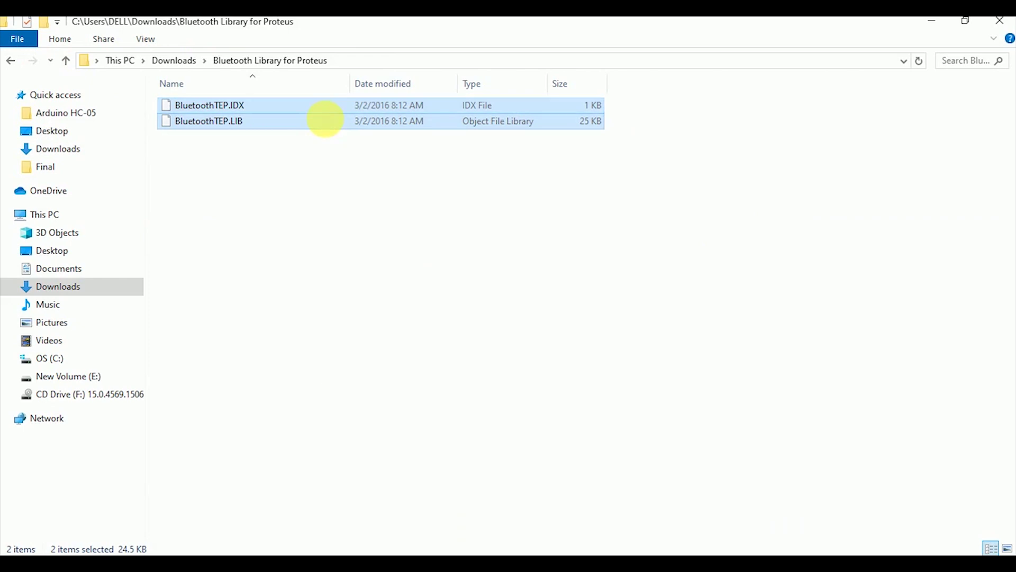
pyautogui.rightClick(324, 120)
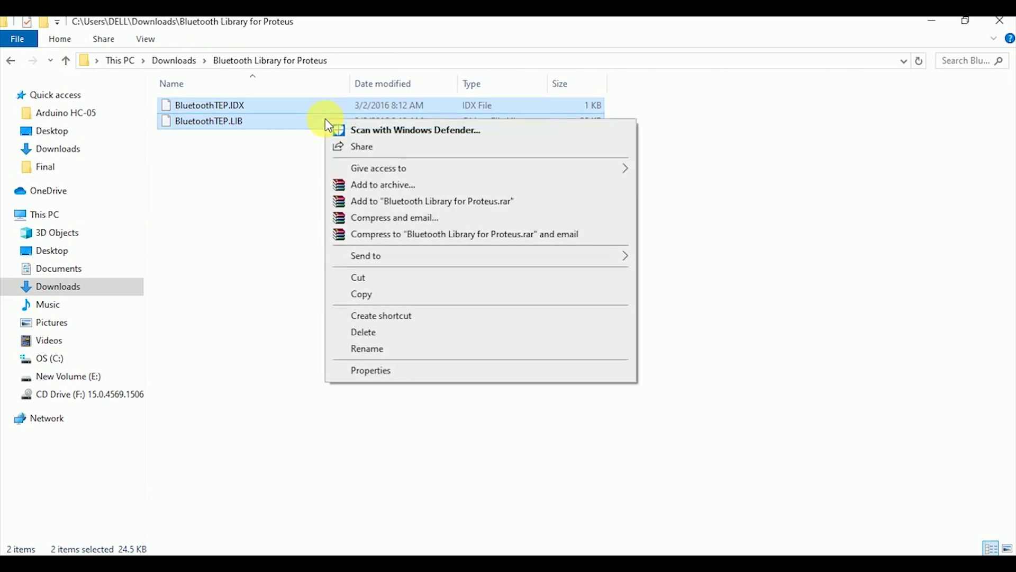
pyautogui.click(363, 295)
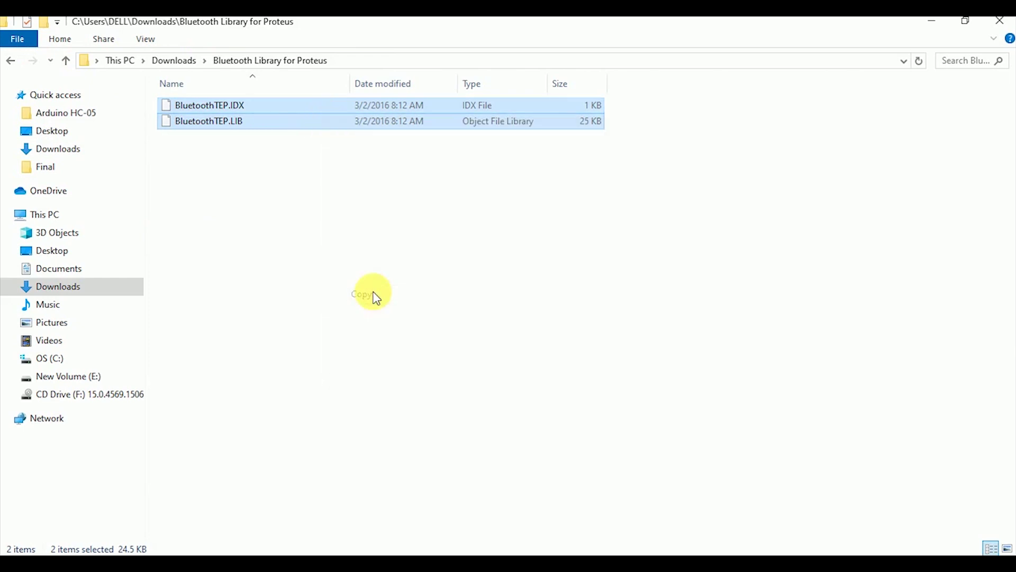
# Paste them into C:\Program Files (x86)\Labcenter Electronics\Proteus 8 Professional\LIBRARY
pyautogui.click(94, 360)
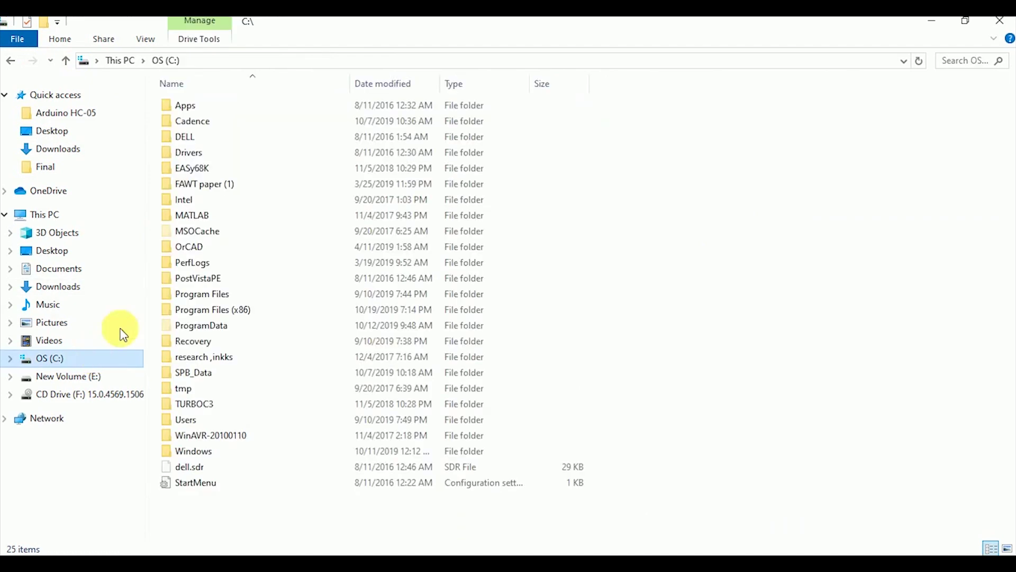
pyautogui.doubleClick(189, 310)
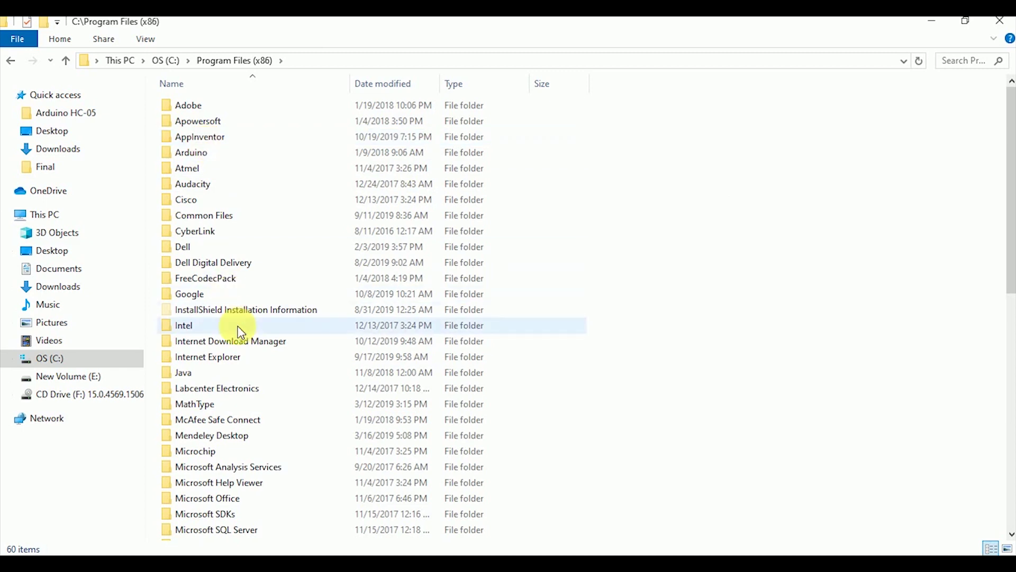
pyautogui.doubleClick(253, 389)
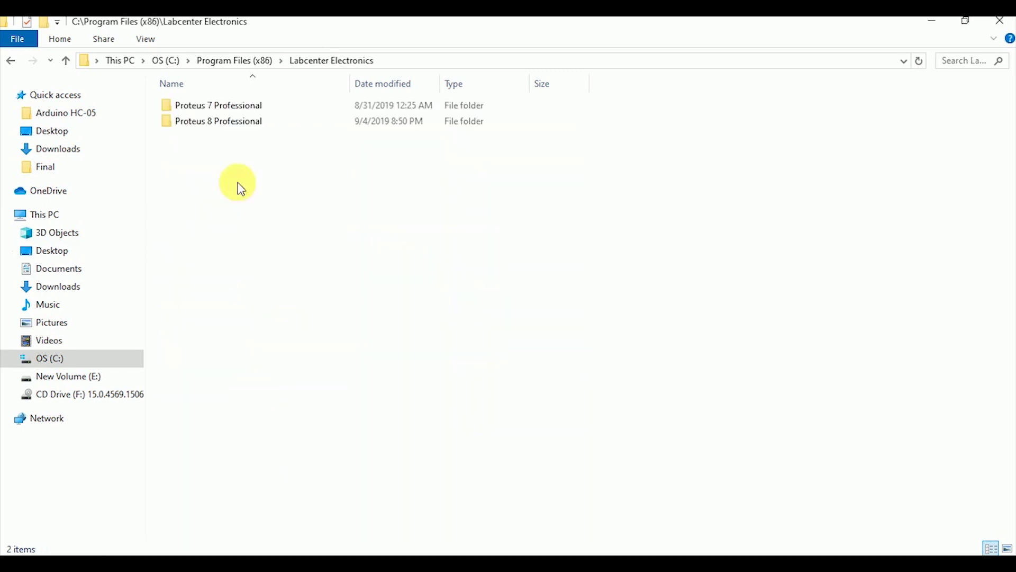
pyautogui.doubleClick(235, 121)
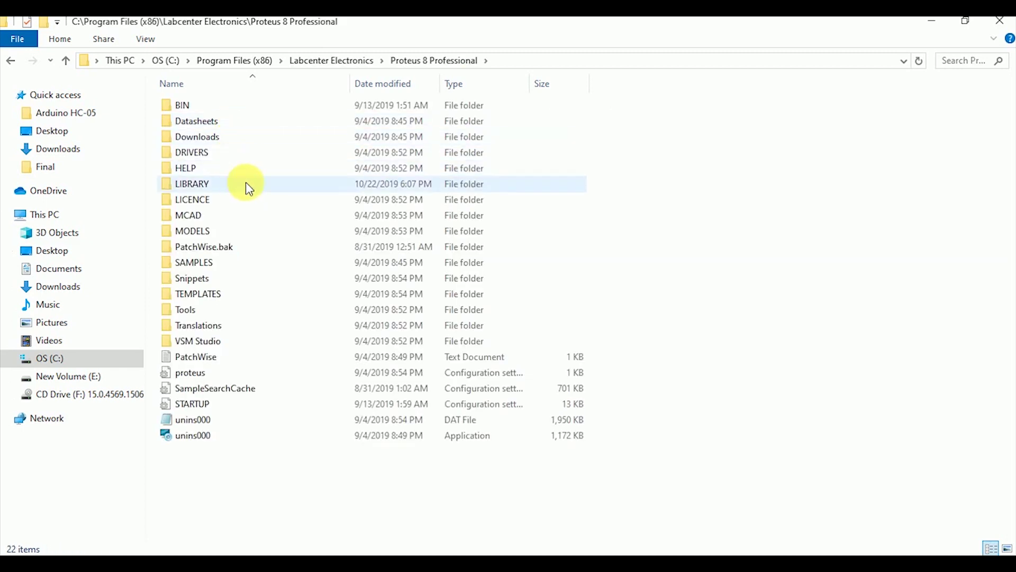
pyautogui.doubleClick(242, 183)
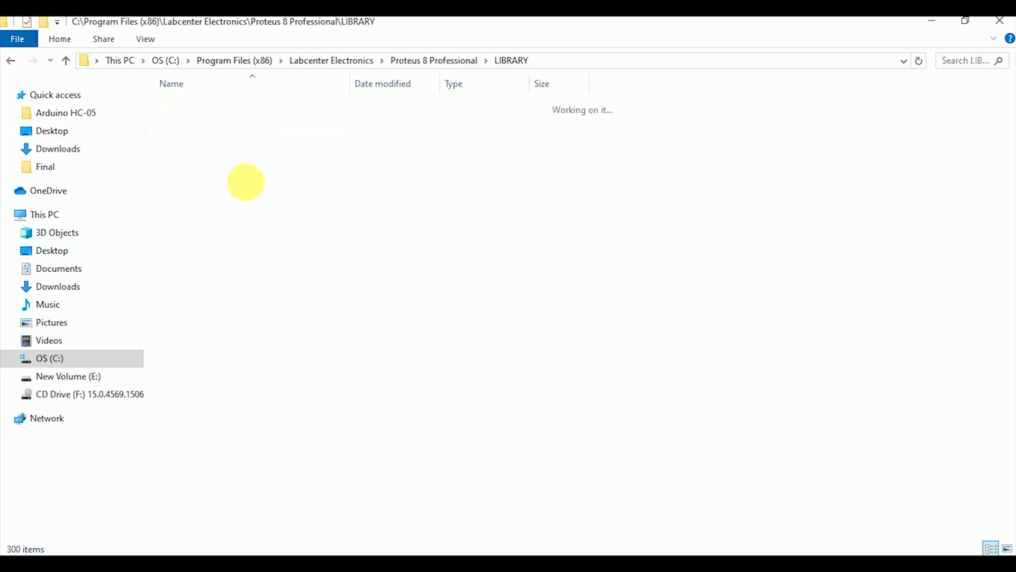
pyautogui.rightClick(755, 112)
pyautogui.click(777, 213)
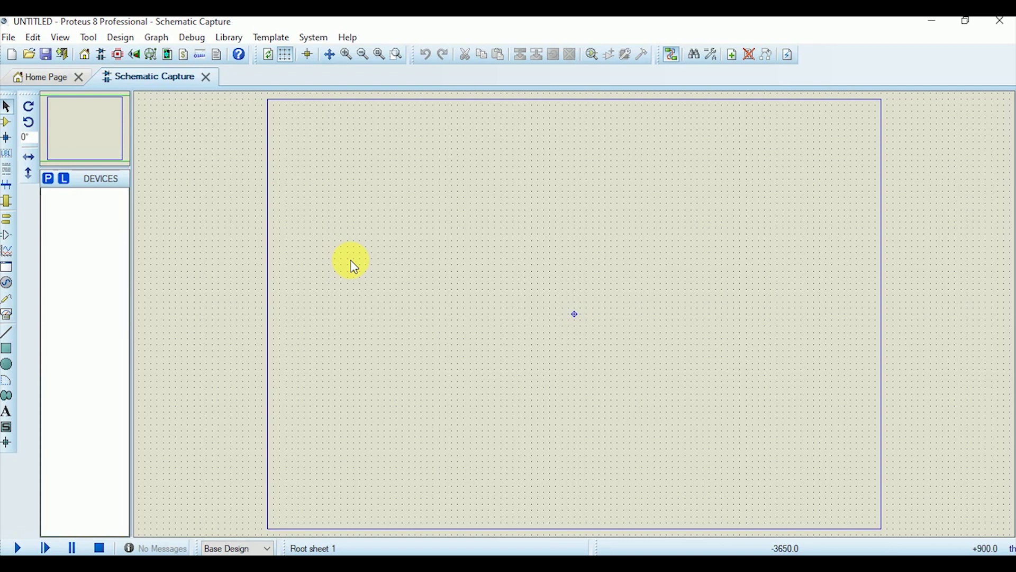
# Add ARDUINO UNO and BLUETOOTH HC-05 to the project devices from the part picker
pyautogui.click(47, 180)
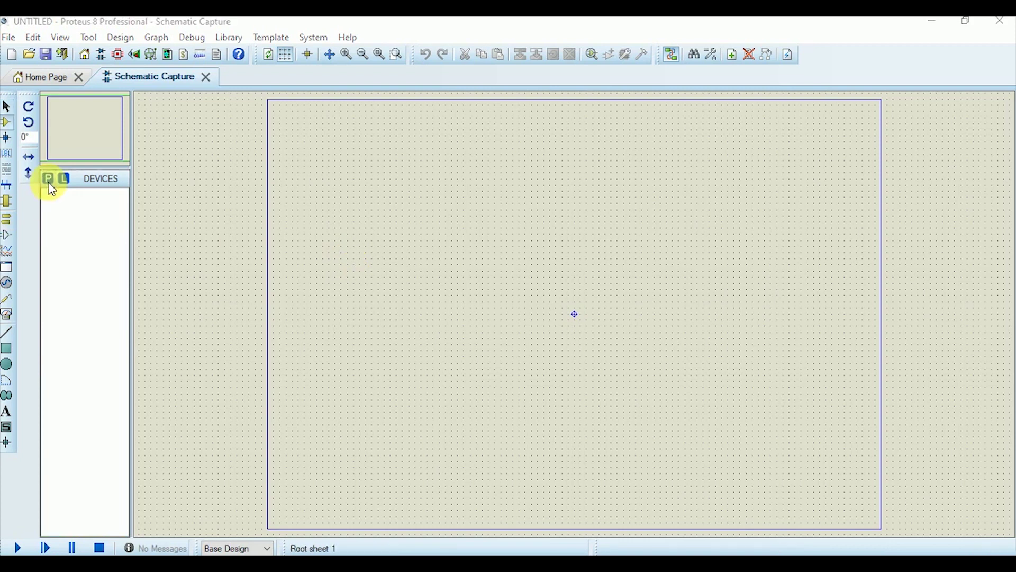
pyautogui.click(219, 140)
pyautogui.write('arduino')
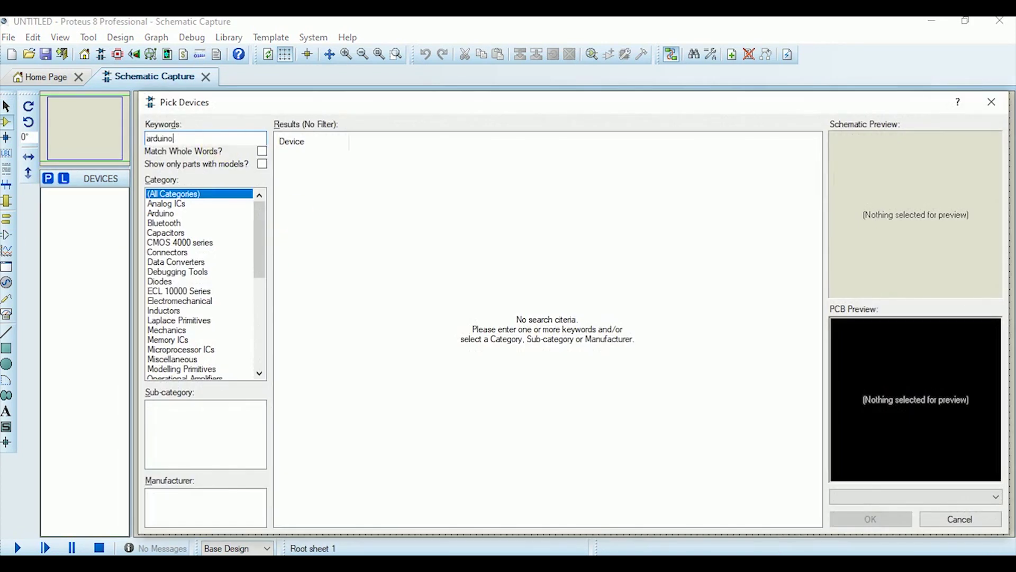
pyautogui.doubleClick(318, 220)
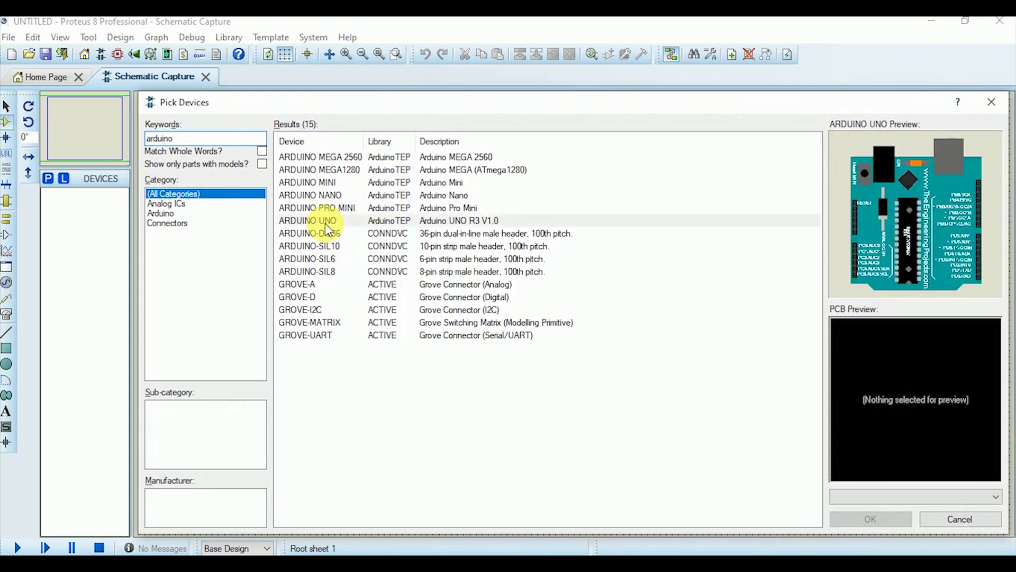
pyautogui.doubleClick(167, 138)
pyautogui.press('BackSpace')
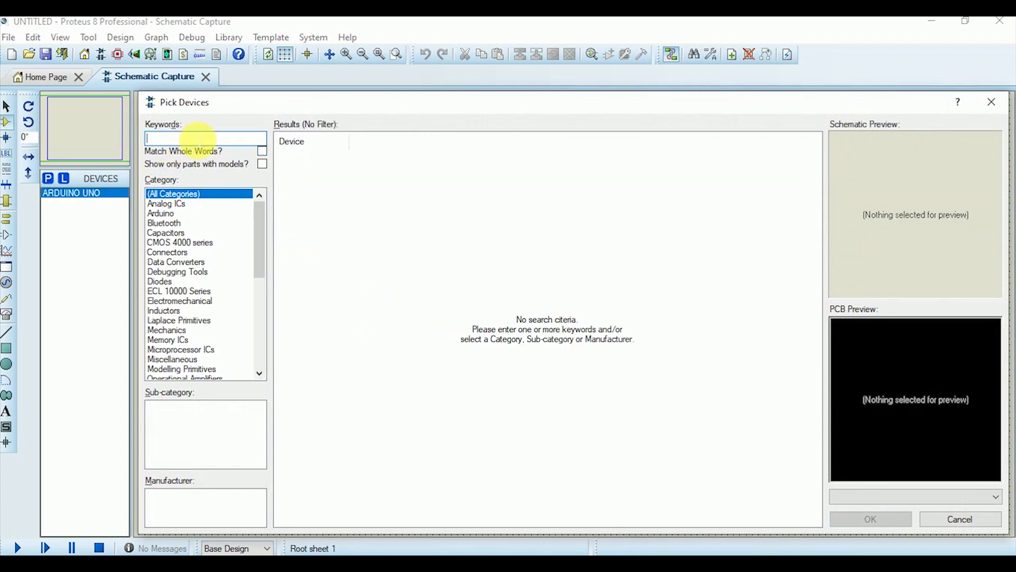
pyautogui.write('bluet')
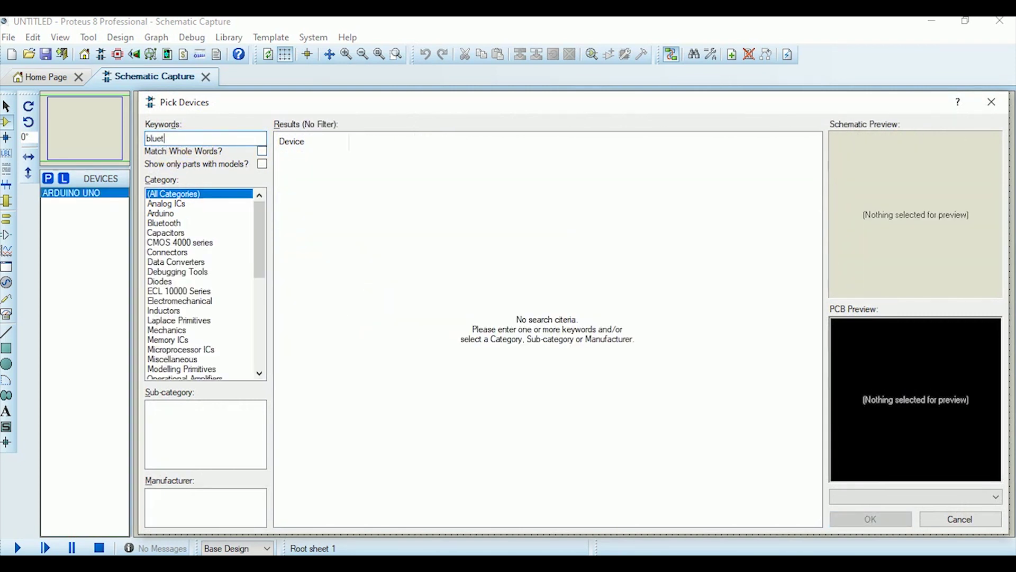
pyautogui.write('ooth')
pyautogui.doubleClick(318, 156)
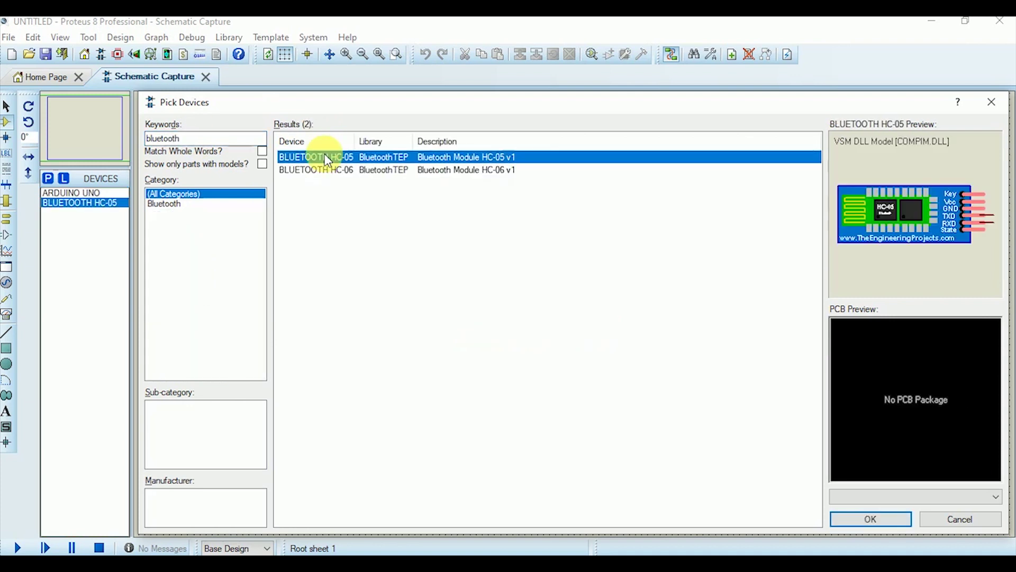
pyautogui.doubleClick(208, 142)
pyautogui.press('BackSpace')
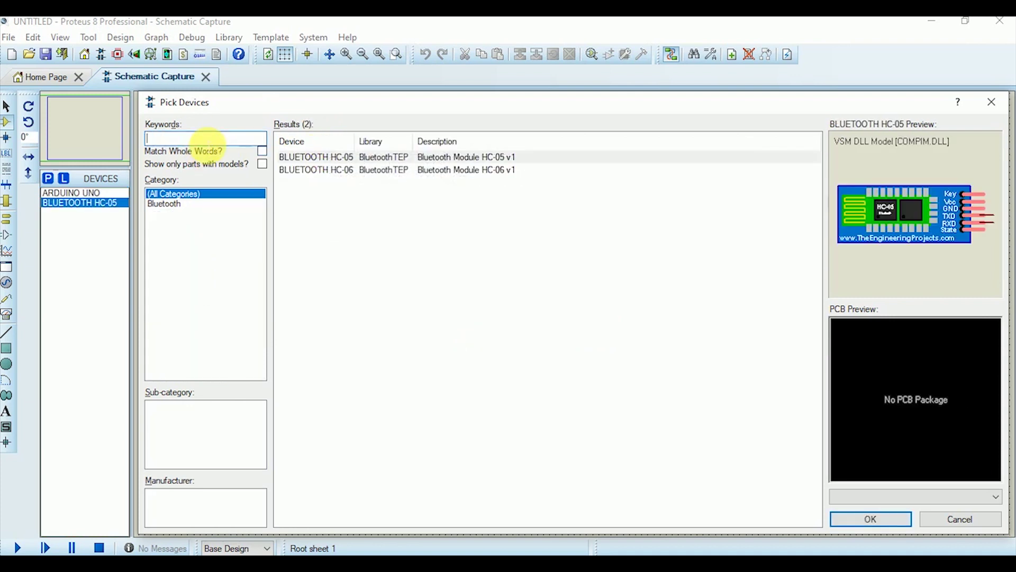
pyautogui.write('res')
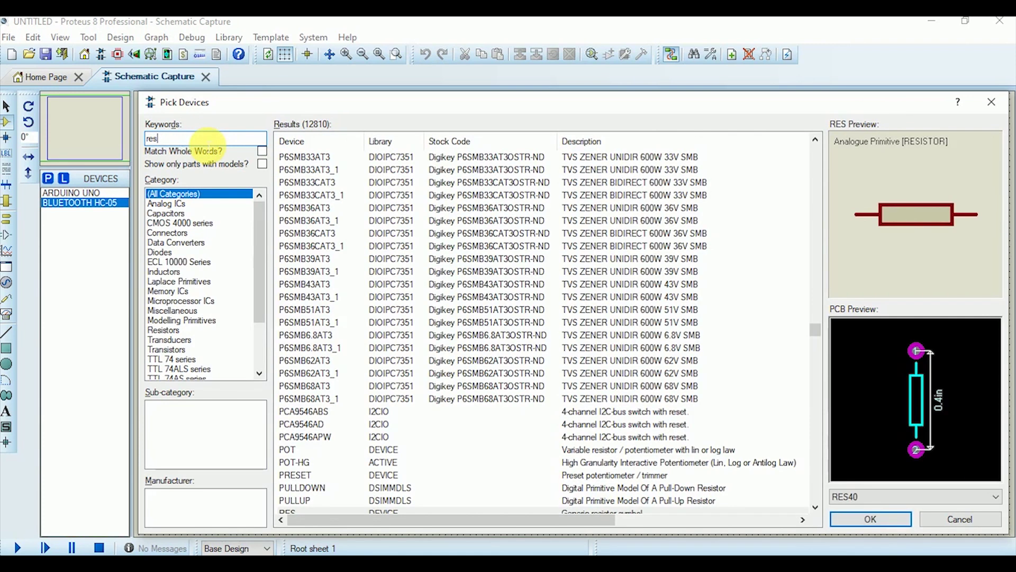
# Add RES and LED-BIBY to the device list and close the part picker
pyautogui.click(298, 514)
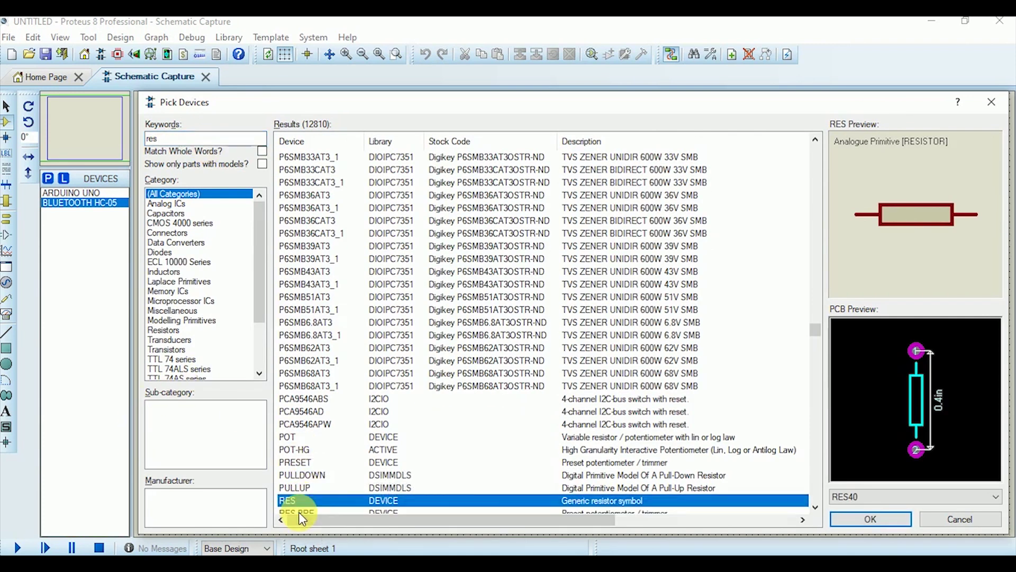
pyautogui.doubleClick(399, 502)
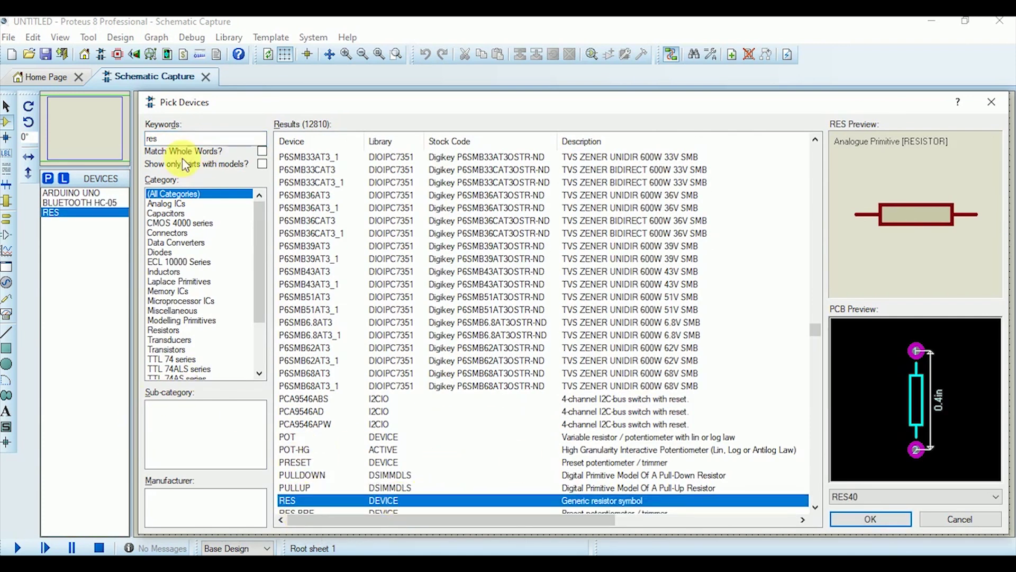
pyautogui.doubleClick(176, 138)
pyautogui.press('BackSpace')
pyautogui.write('led')
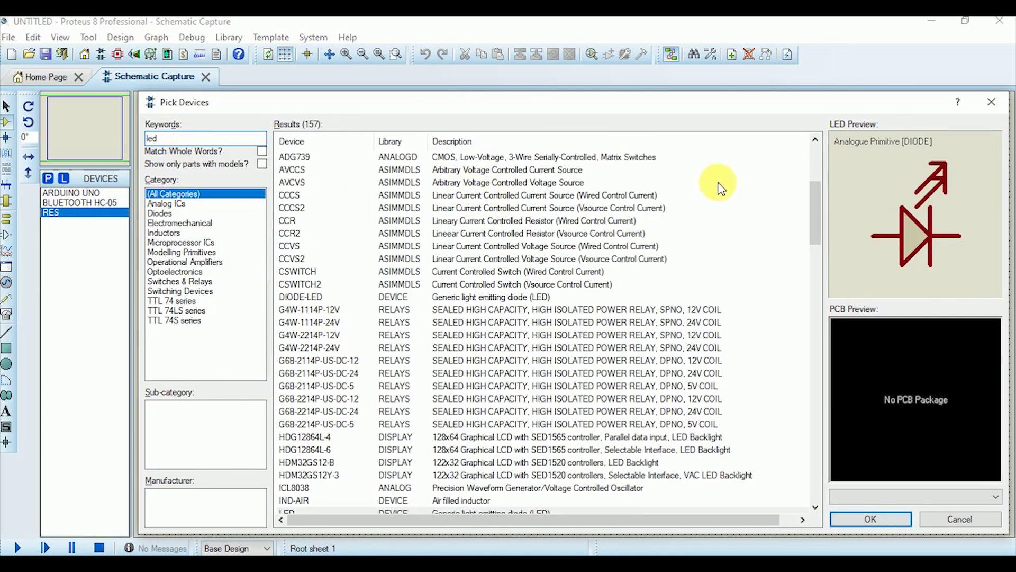
pyautogui.moveTo(811, 225); pyautogui.dragTo(812, 269)
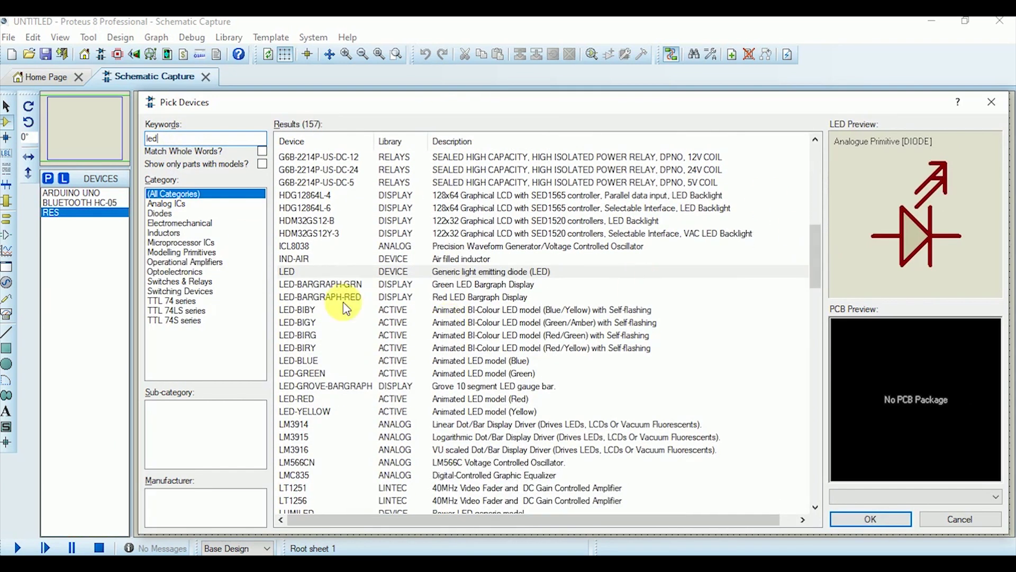
pyautogui.click(342, 311)
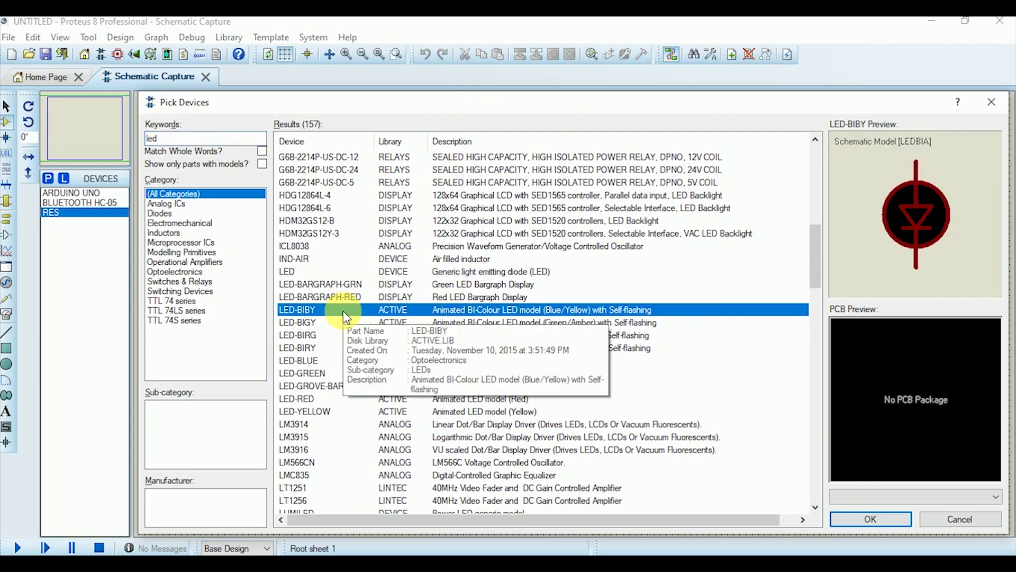
pyautogui.doubleClick(344, 316)
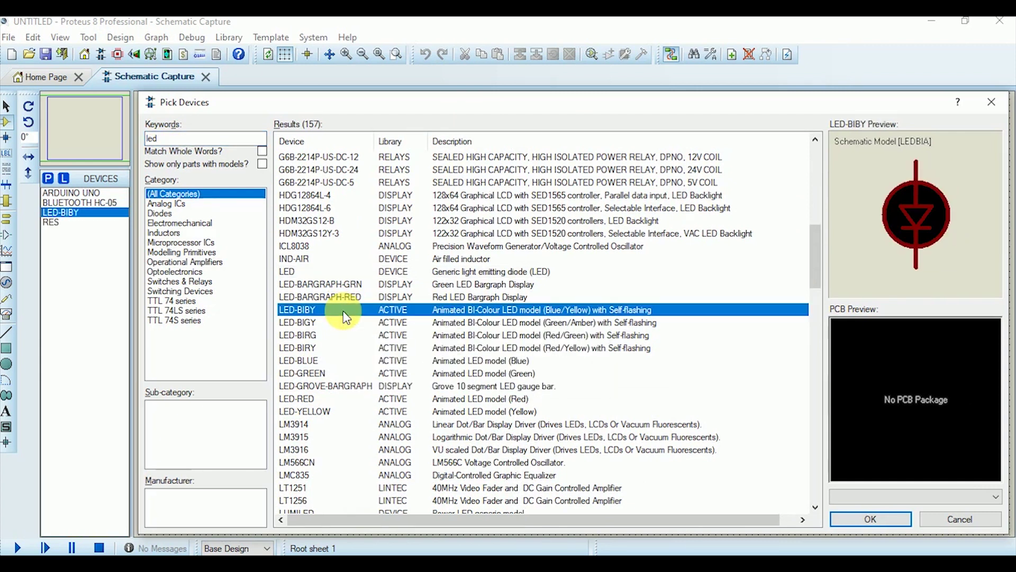
pyautogui.click(870, 519)
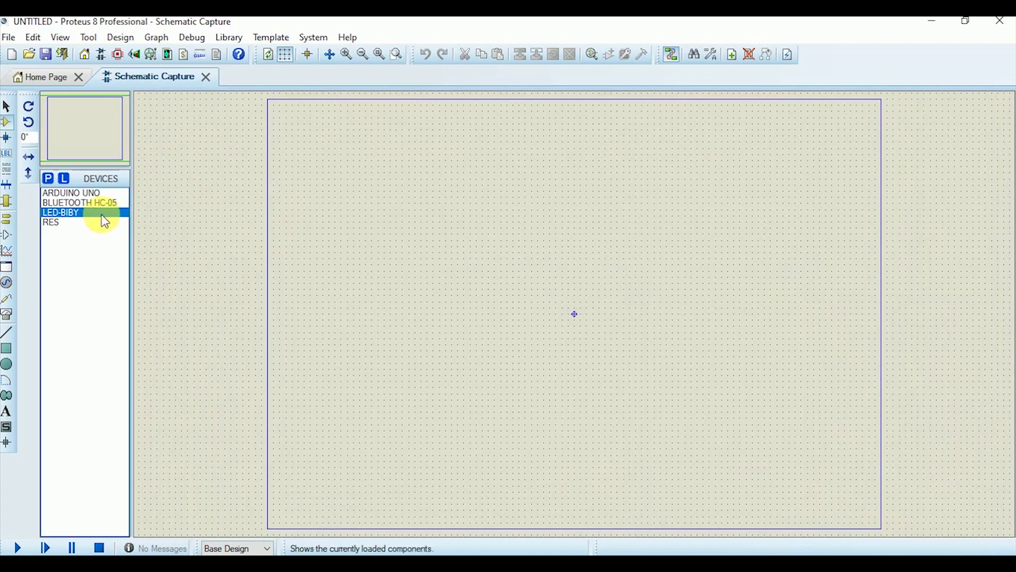
# Place the Arduino UNO on the sheet with the HC-05 module above it
pyautogui.click(101, 193)
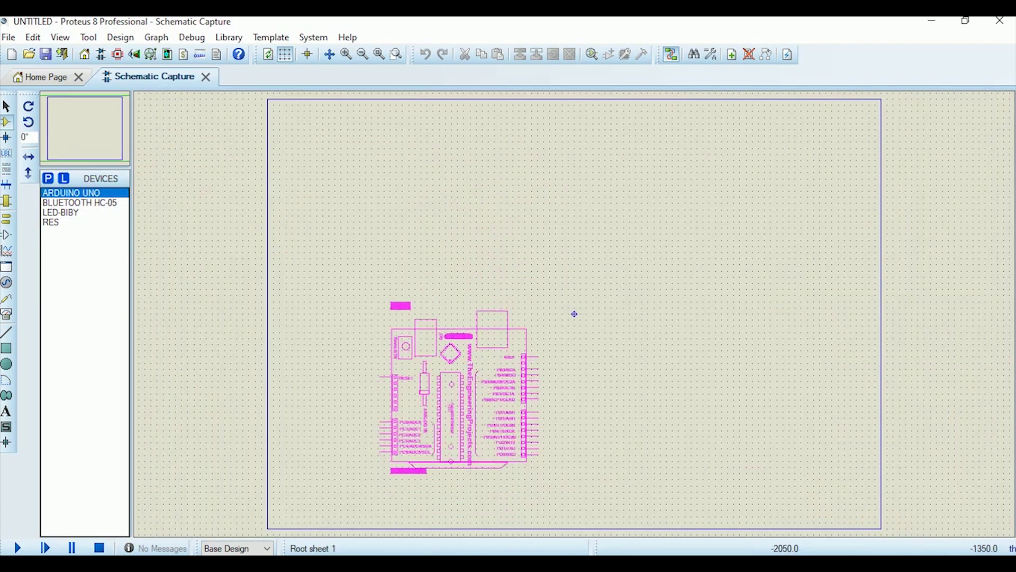
pyautogui.click(449, 393)
pyautogui.click(79, 202)
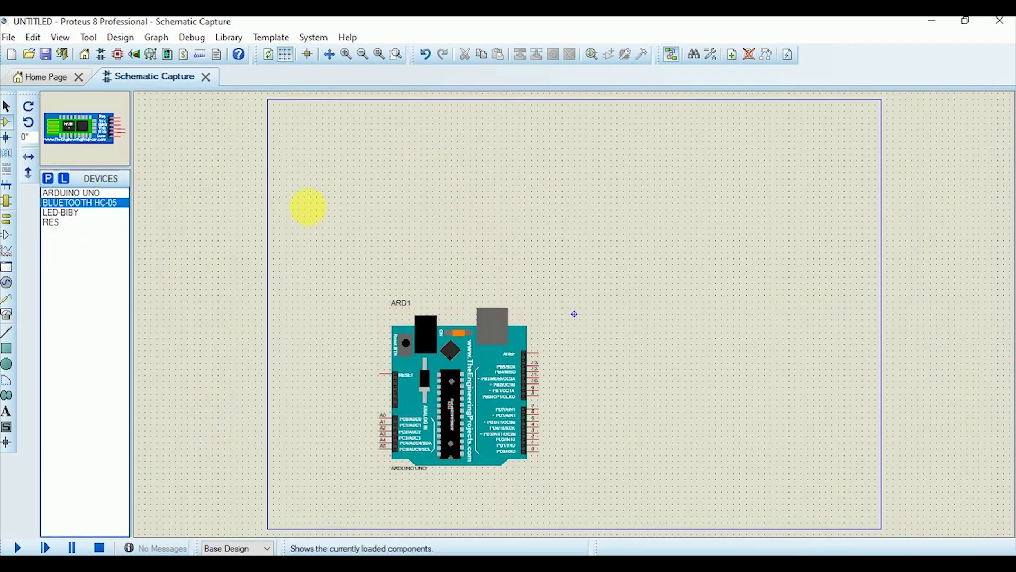
pyautogui.click(459, 227)
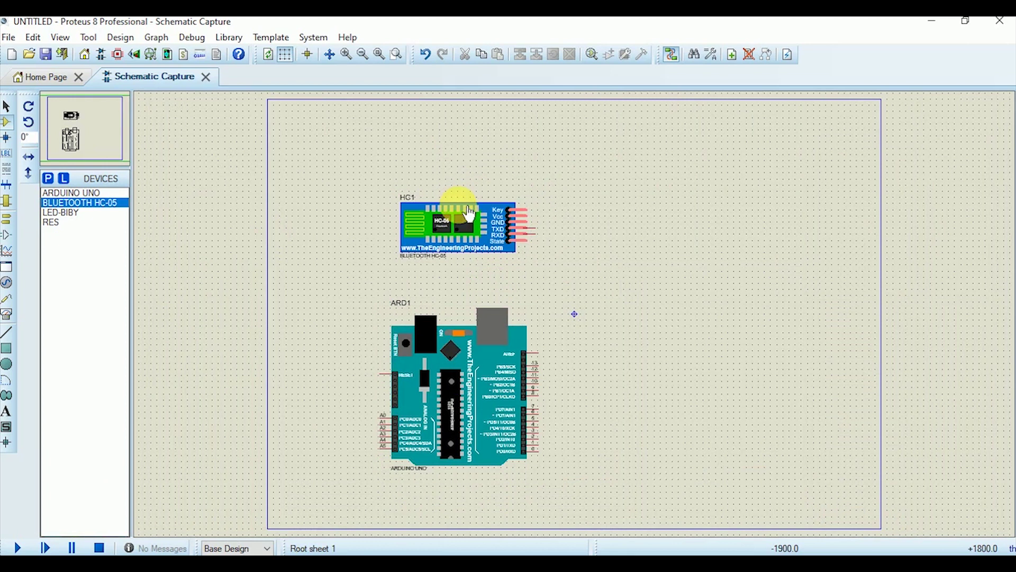
# Wire HC1's RXD to Arduino pin 1 and TXD to pin 0
pyautogui.click(548, 234)
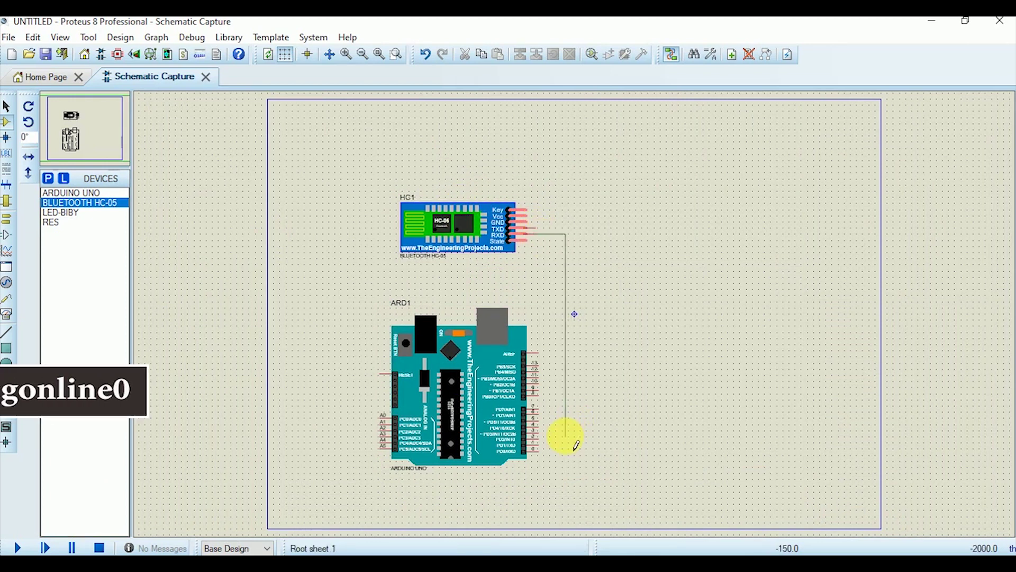
pyautogui.press('Escape')
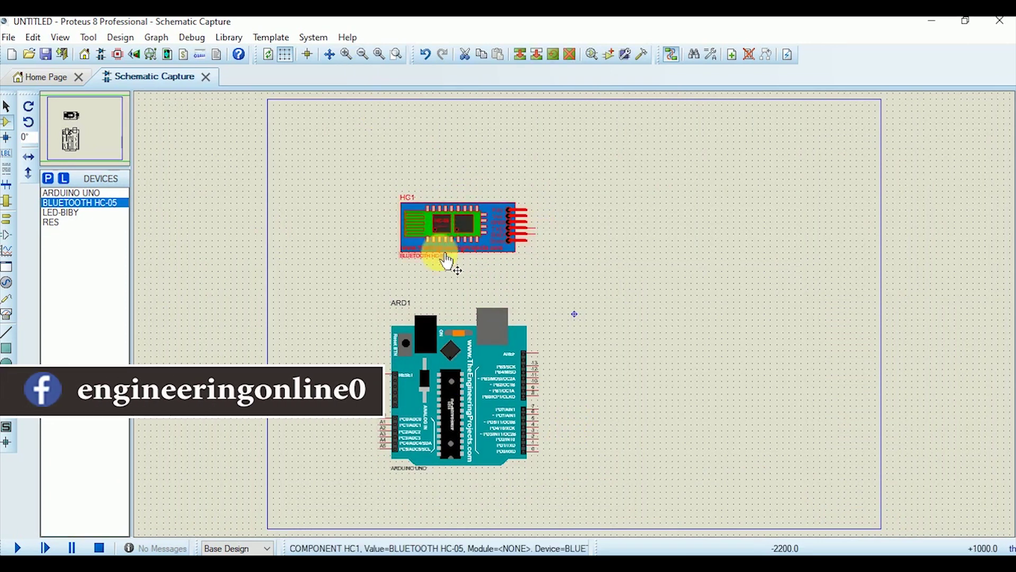
pyautogui.click(347, 54)
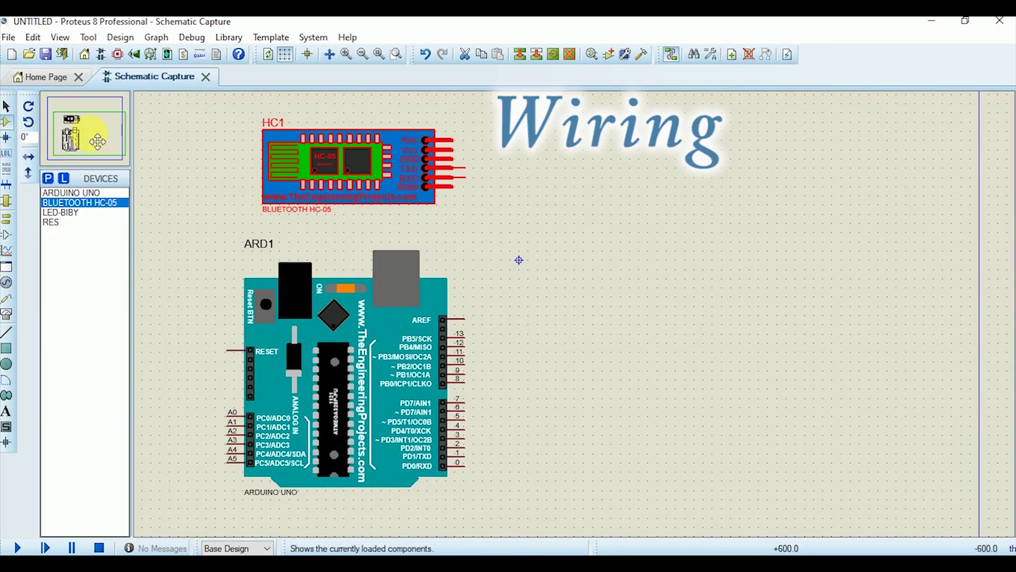
pyautogui.click(494, 260)
pyautogui.click(465, 178)
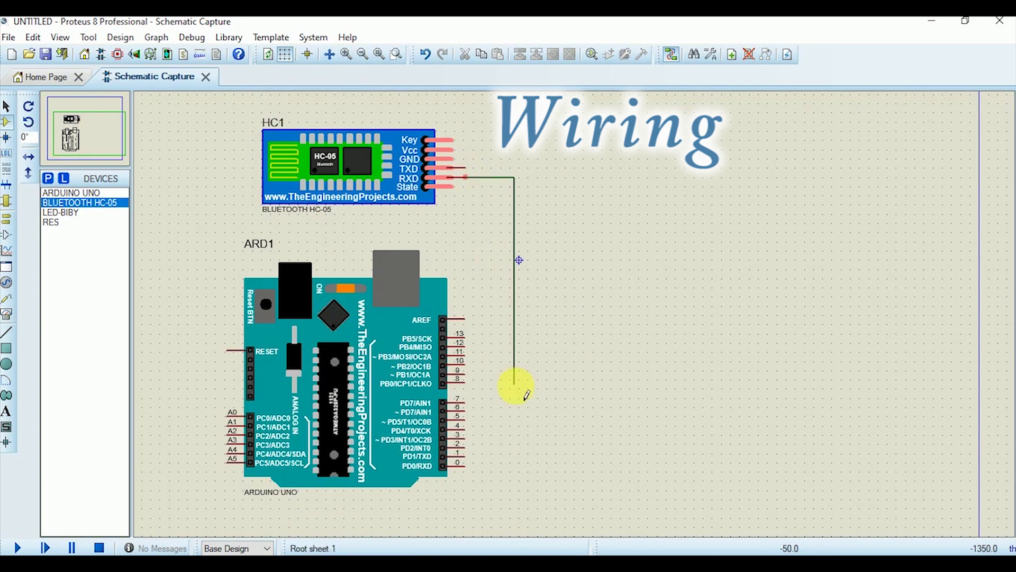
pyautogui.click(465, 455)
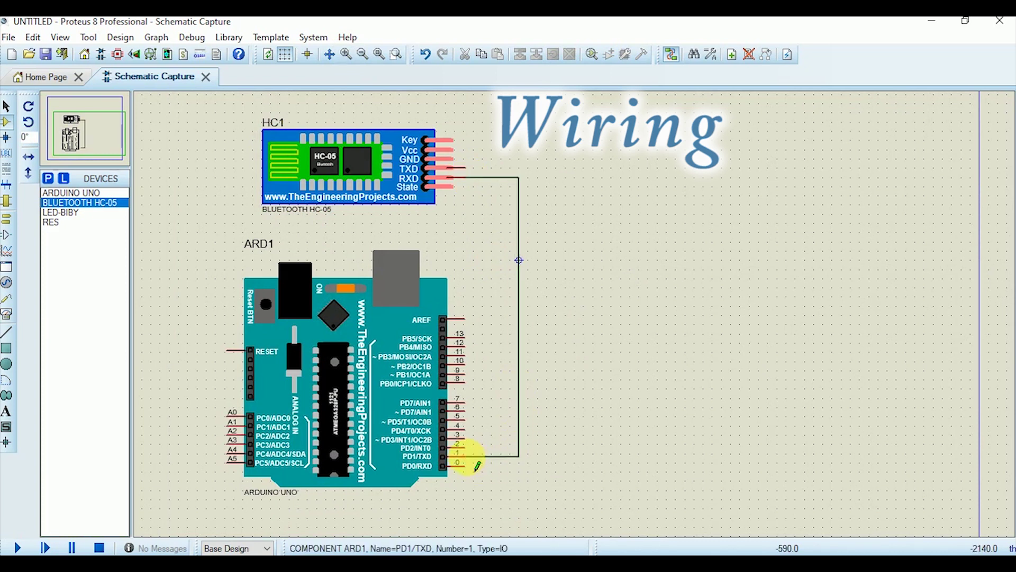
pyautogui.click(467, 168)
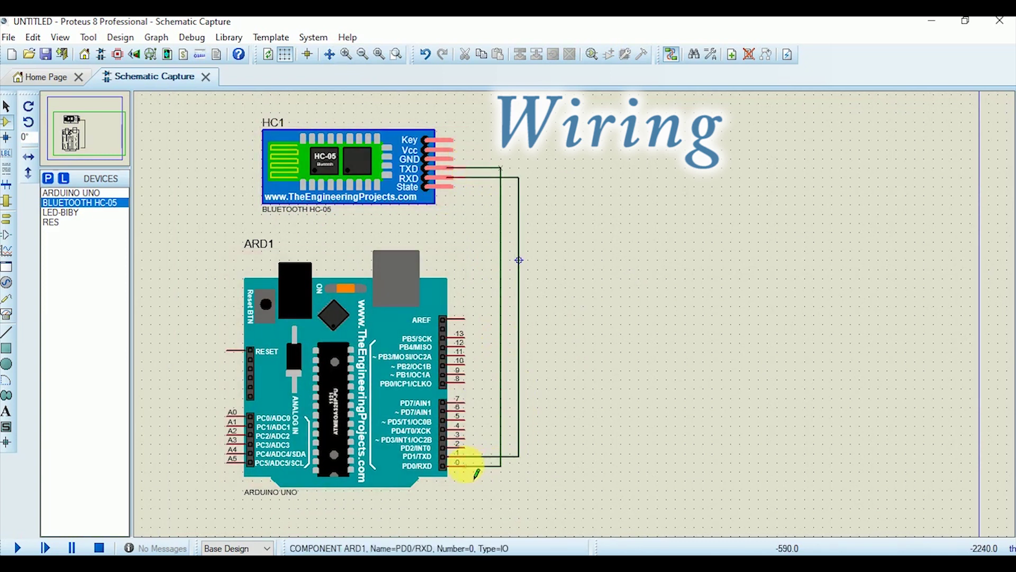
pyautogui.click(466, 464)
# Place resistor R1 and LED D1, wiring Arduino pin 13 through R1 to D1
pyautogui.click(80, 222)
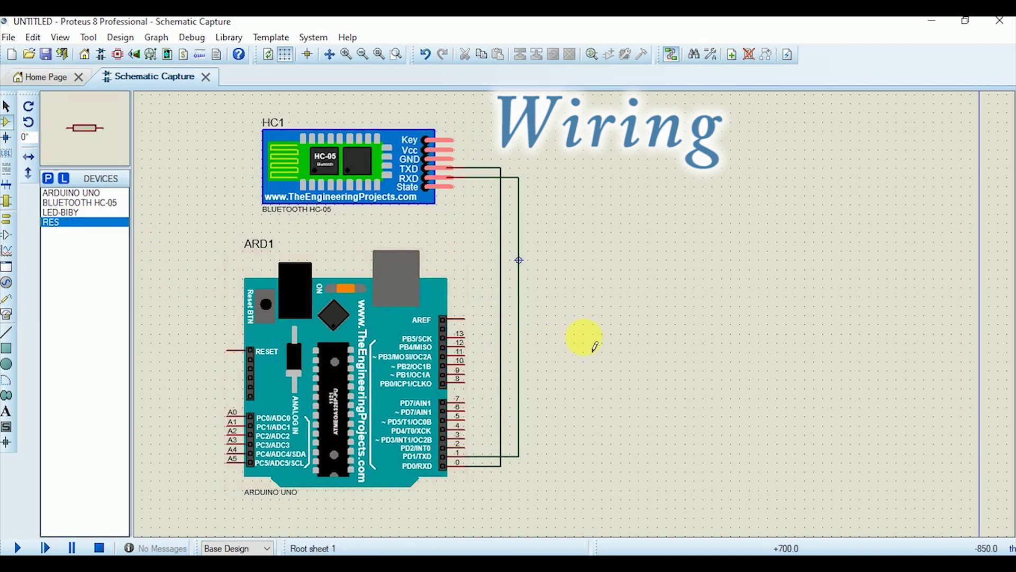
pyautogui.click(569, 336)
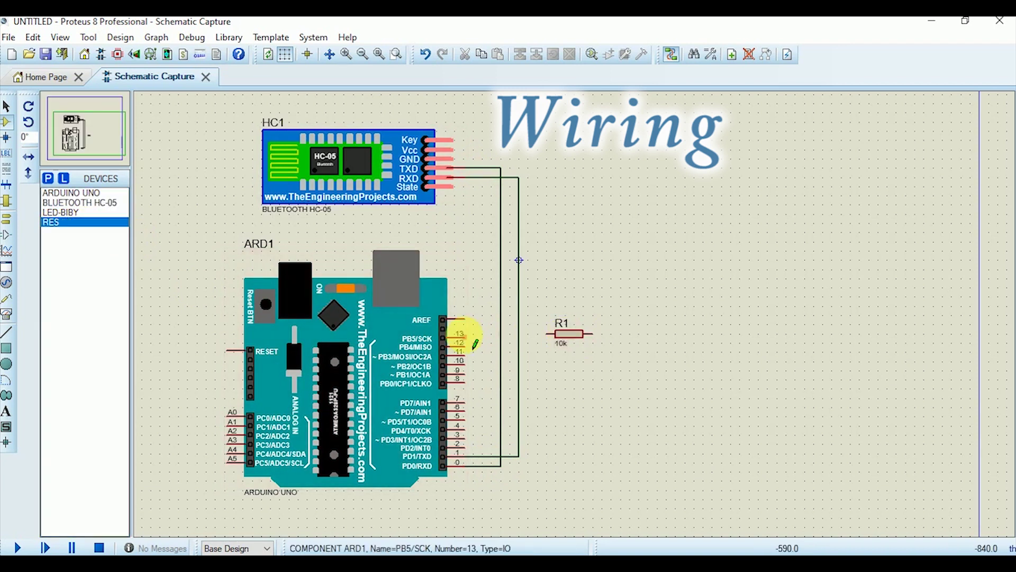
pyautogui.click(466, 334)
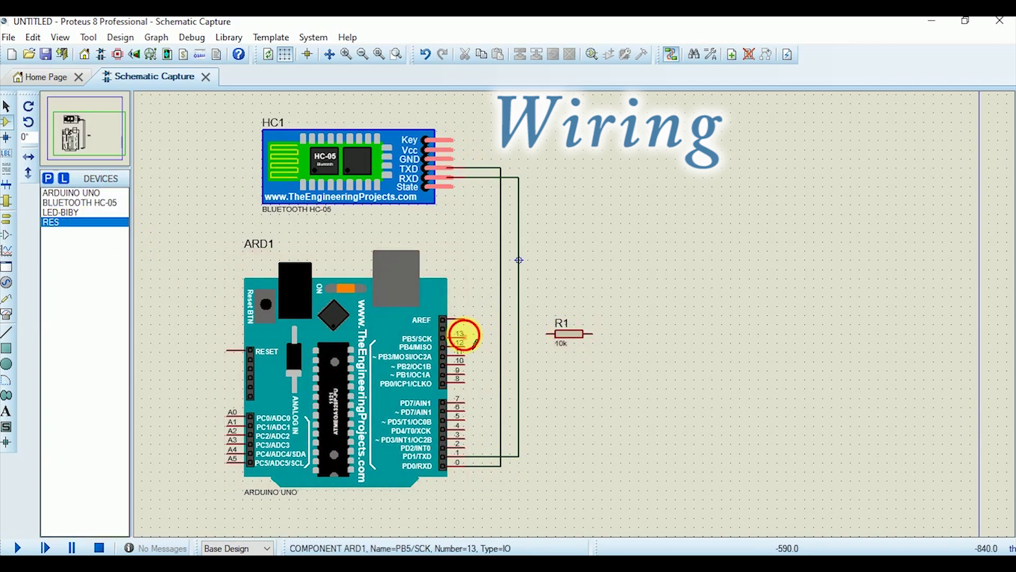
pyautogui.click(554, 337)
pyautogui.click(61, 212)
pyautogui.click(608, 364)
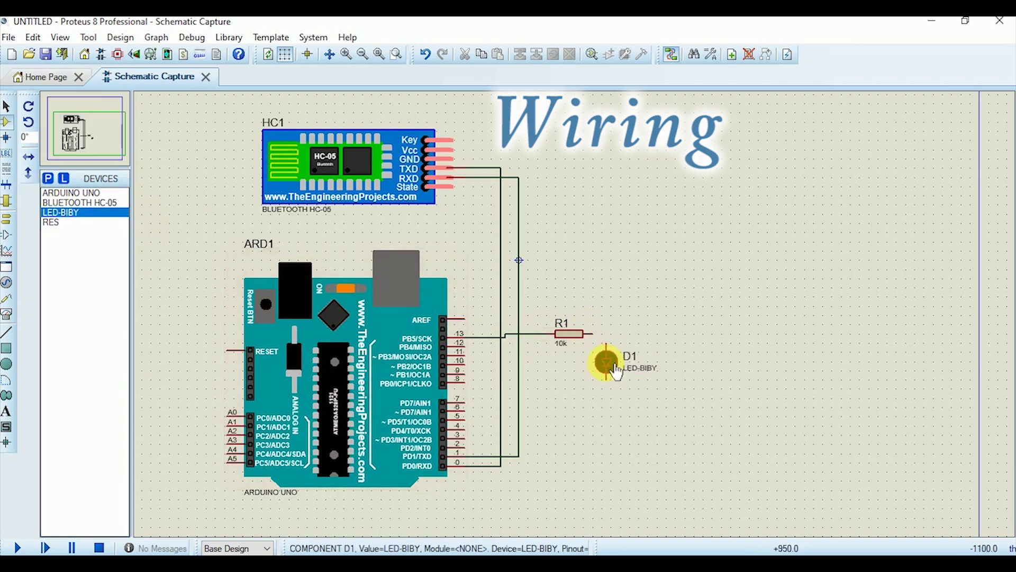
pyautogui.click(605, 334)
# Add a ground terminal below LED D1
pyautogui.rightClick(685, 253)
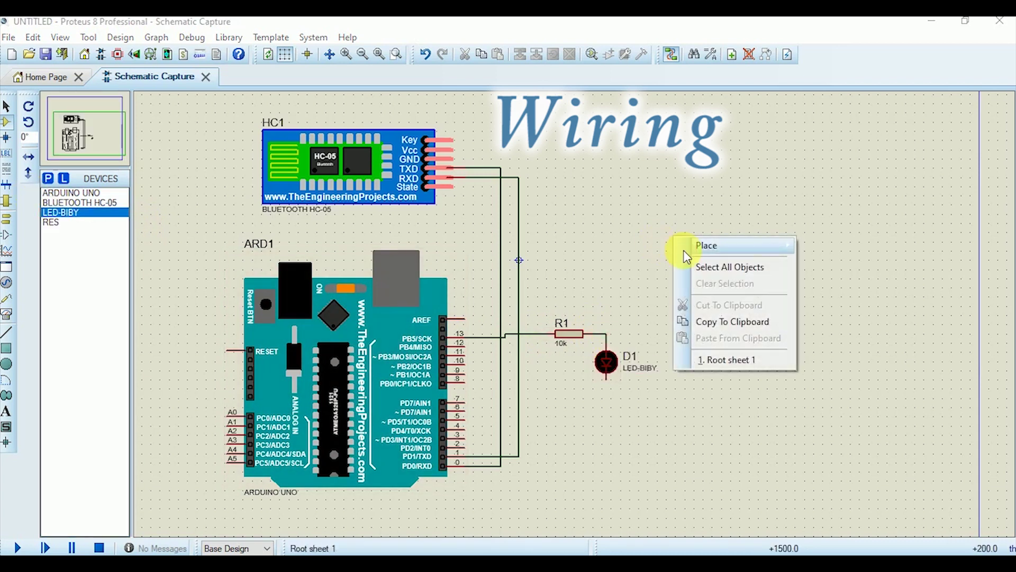
pyautogui.click(748, 416)
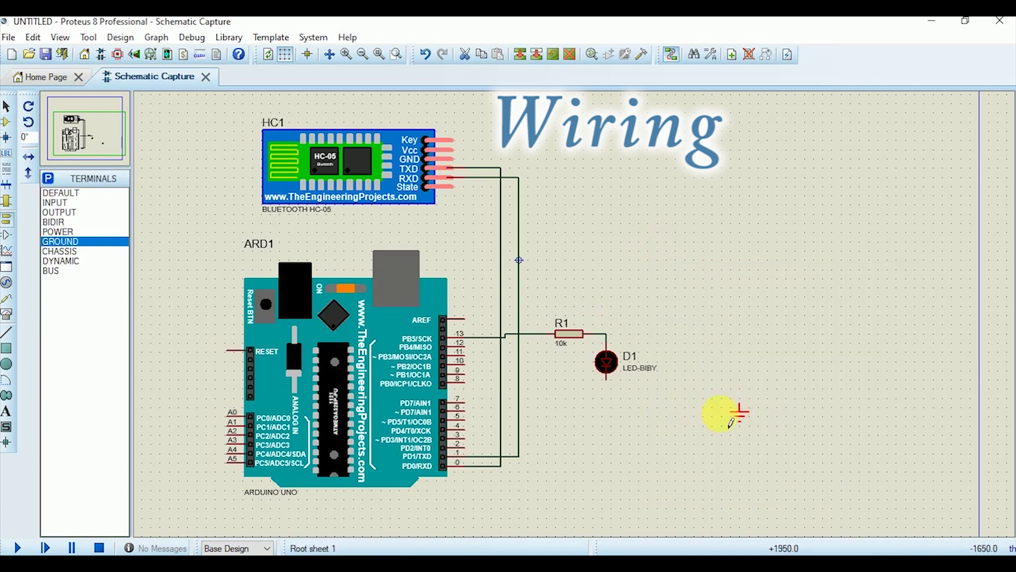
pyautogui.click(737, 413)
pyautogui.click(610, 393)
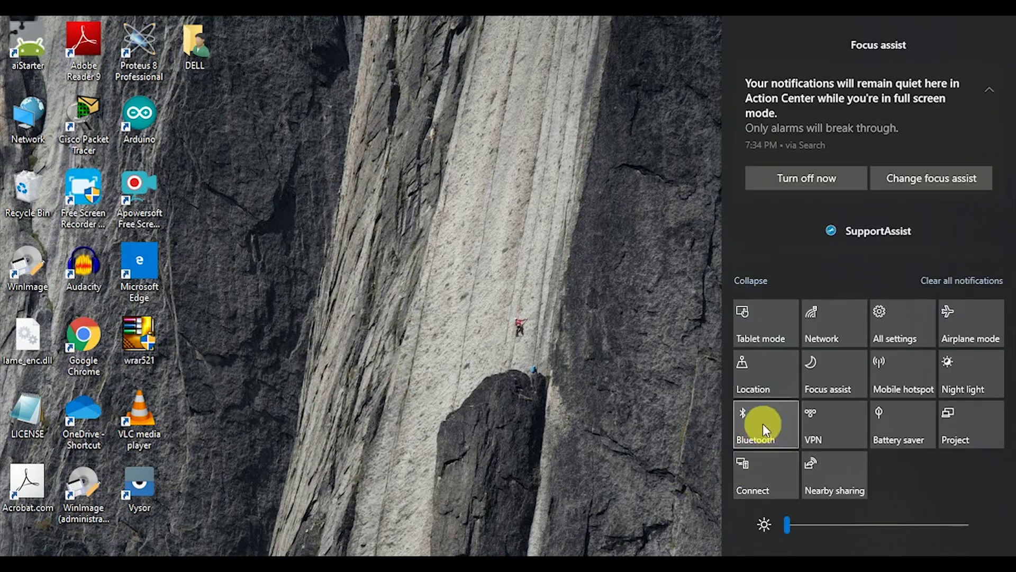
# Turn Bluetooth on and select incoming port COM3 in Bluetooth Settings' COM Ports list
pyautogui.click(763, 423)
pyautogui.click(589, 384)
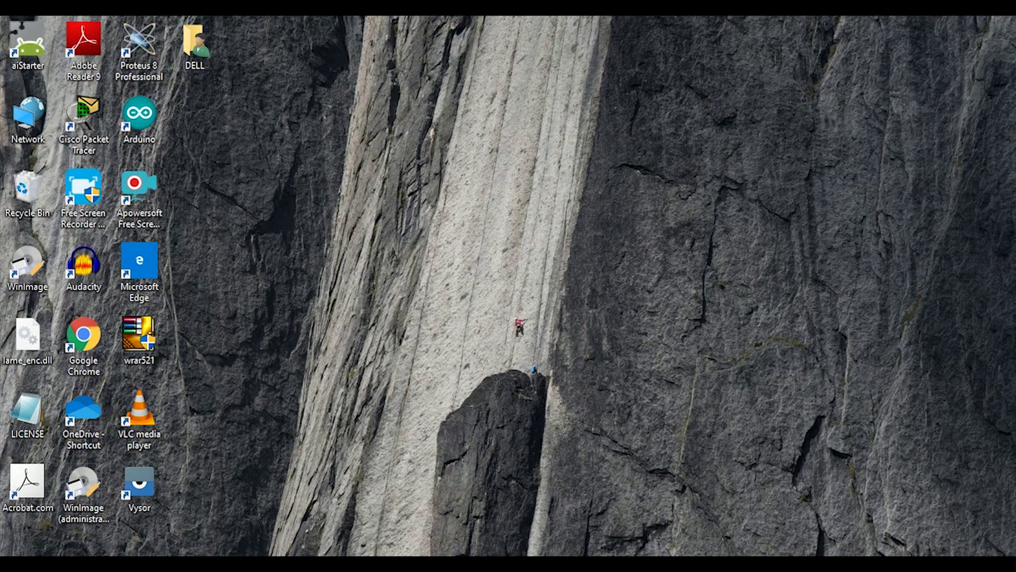
pyautogui.rightClick(775, 555)
pyautogui.click(795, 540)
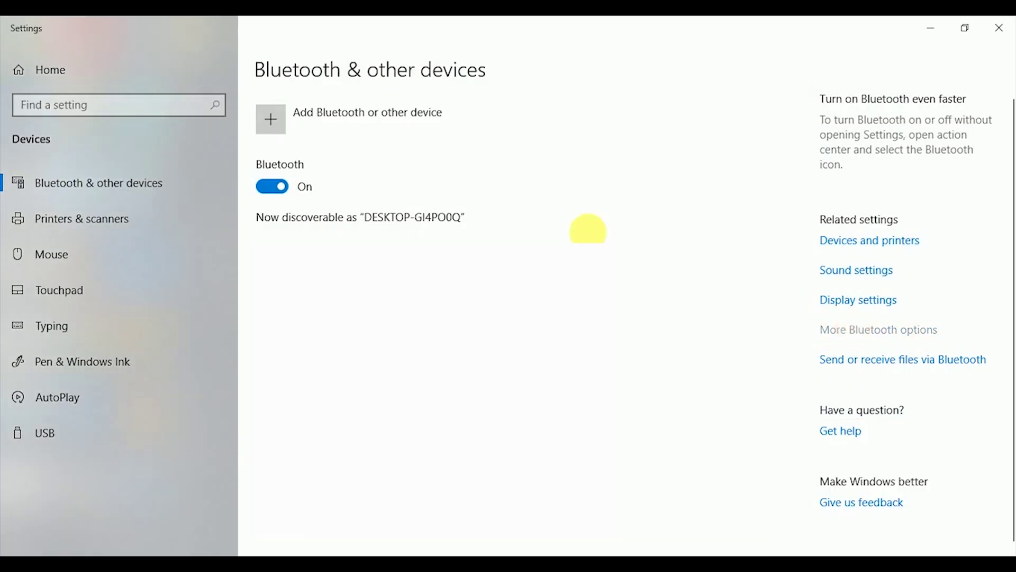
pyautogui.moveTo(227, 109); pyautogui.dragTo(369, 170)
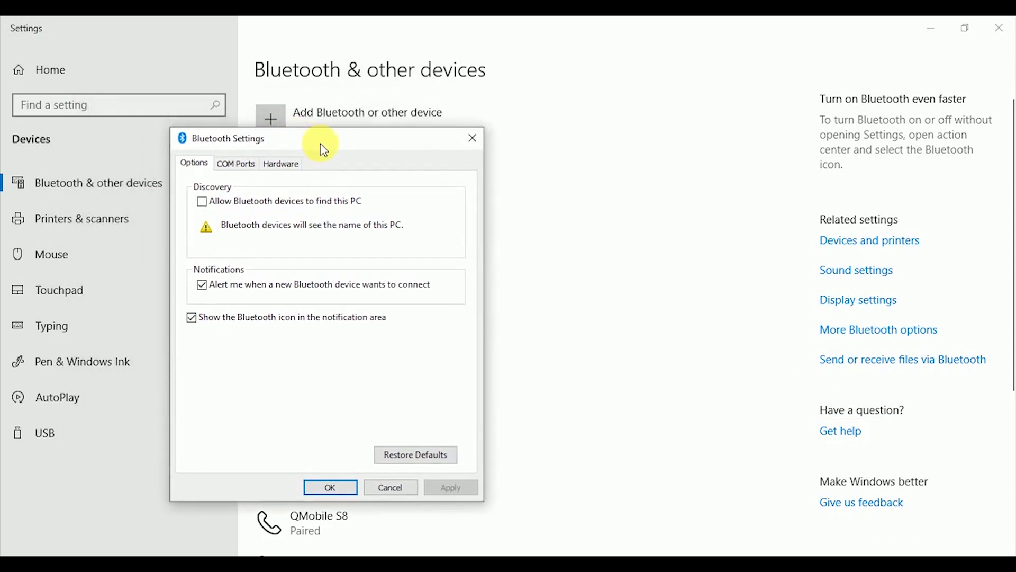
pyautogui.click(293, 189)
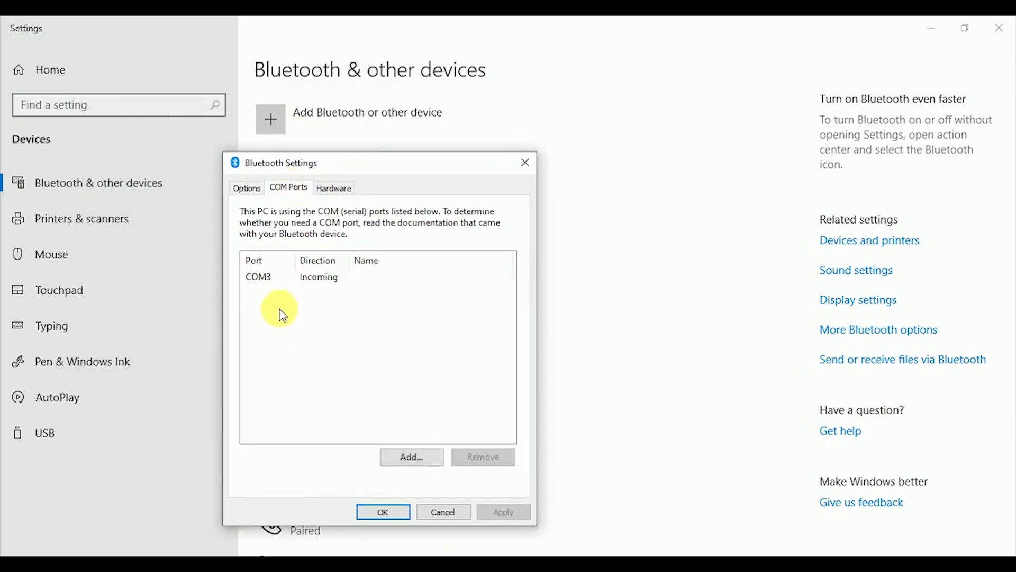
pyautogui.click(262, 277)
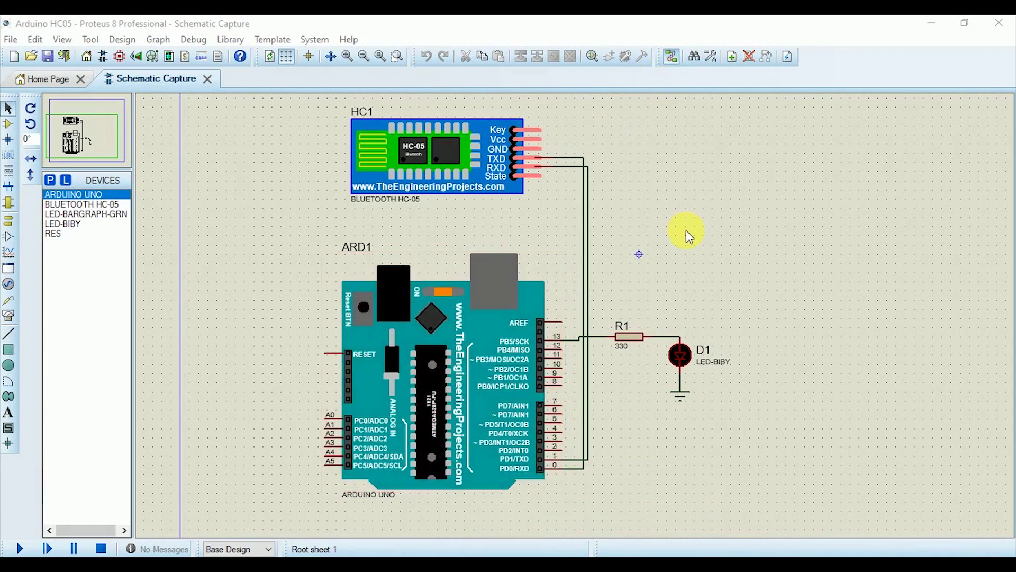
# Set HC1's physical port to COM3 in its Edit Component properties
pyautogui.click(434, 158)
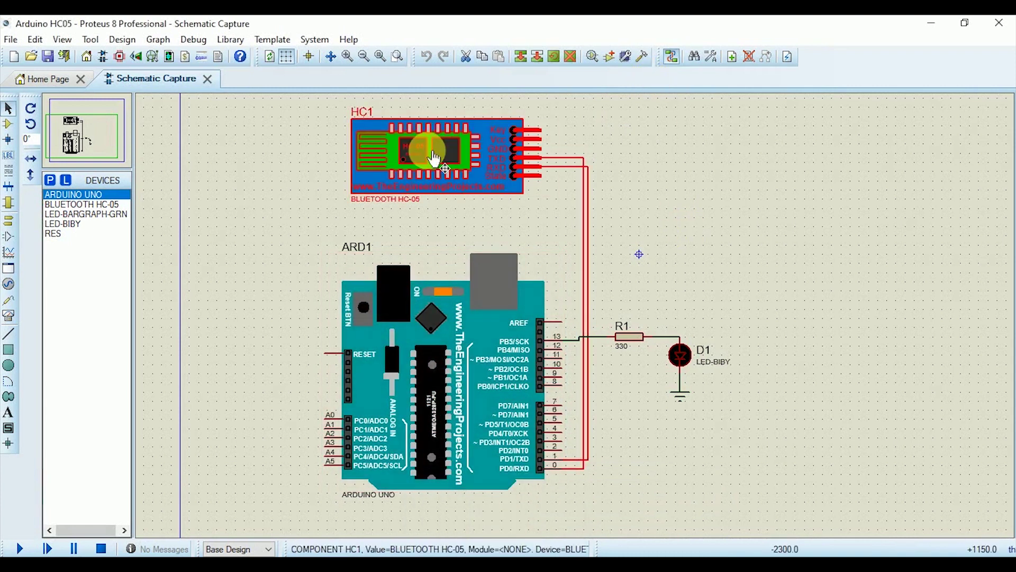
pyautogui.doubleClick(434, 157)
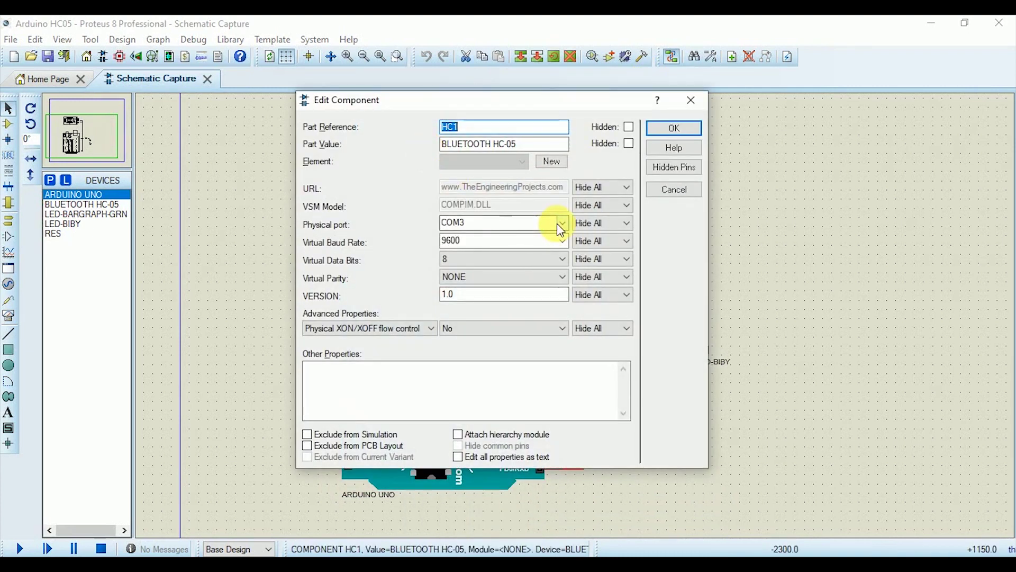
pyautogui.click(556, 223)
pyautogui.click(556, 223)
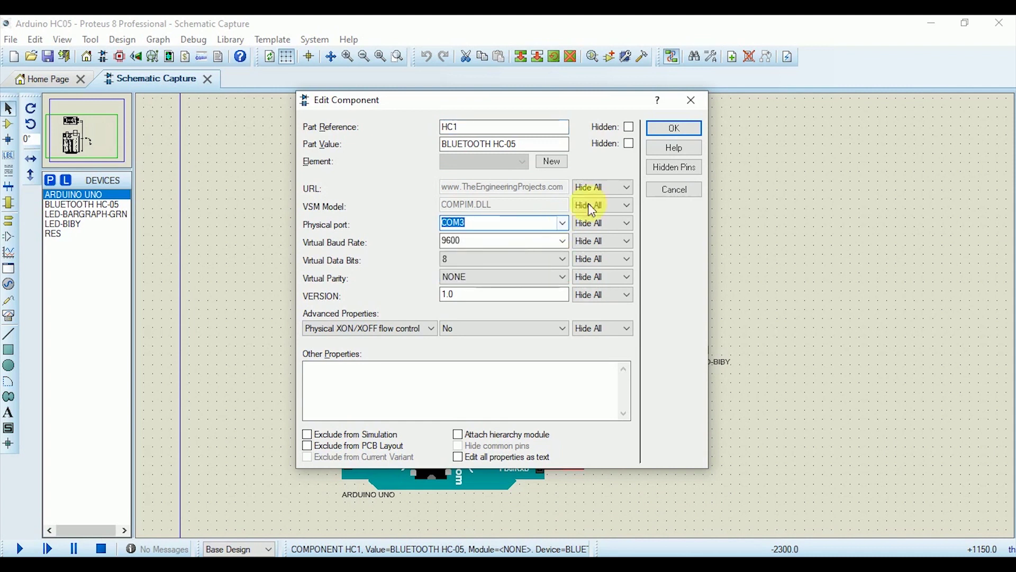
pyautogui.click(661, 130)
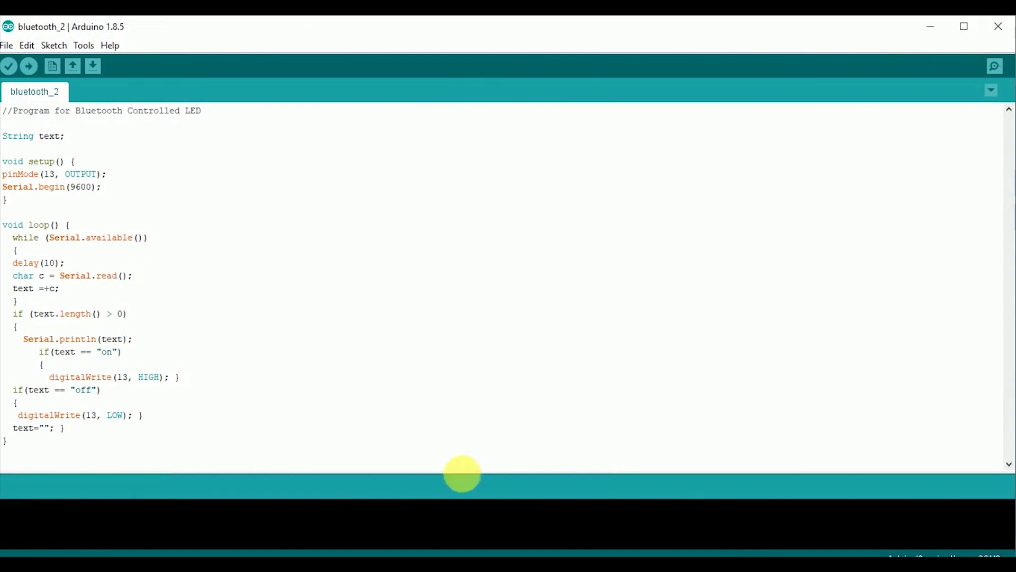
# Confirm the Uno board on COM3 and select the compiled .hex file path in the output
pyautogui.click(69, 50)
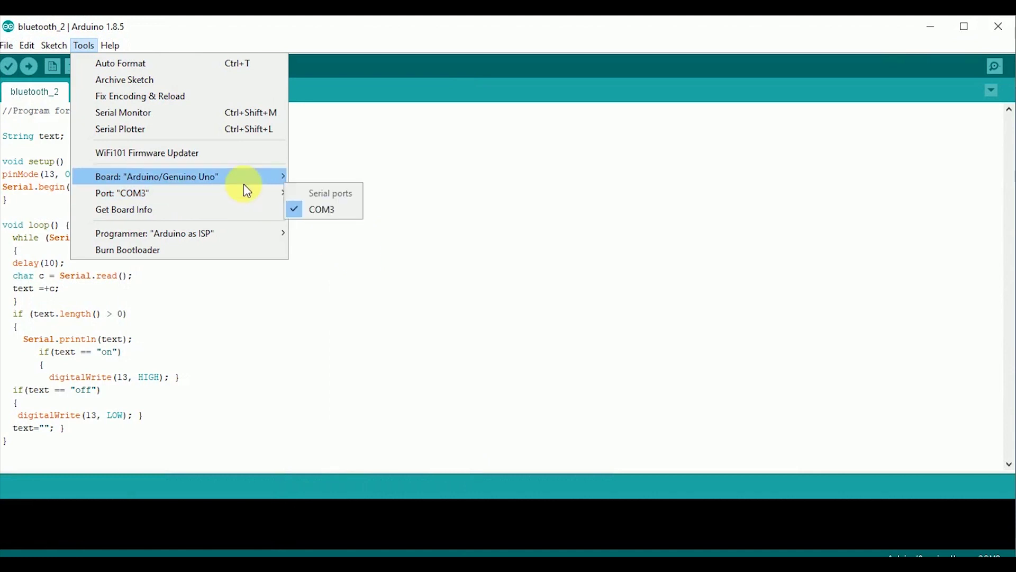
pyautogui.moveTo(123, 192)
pyautogui.moveTo(159, 193)
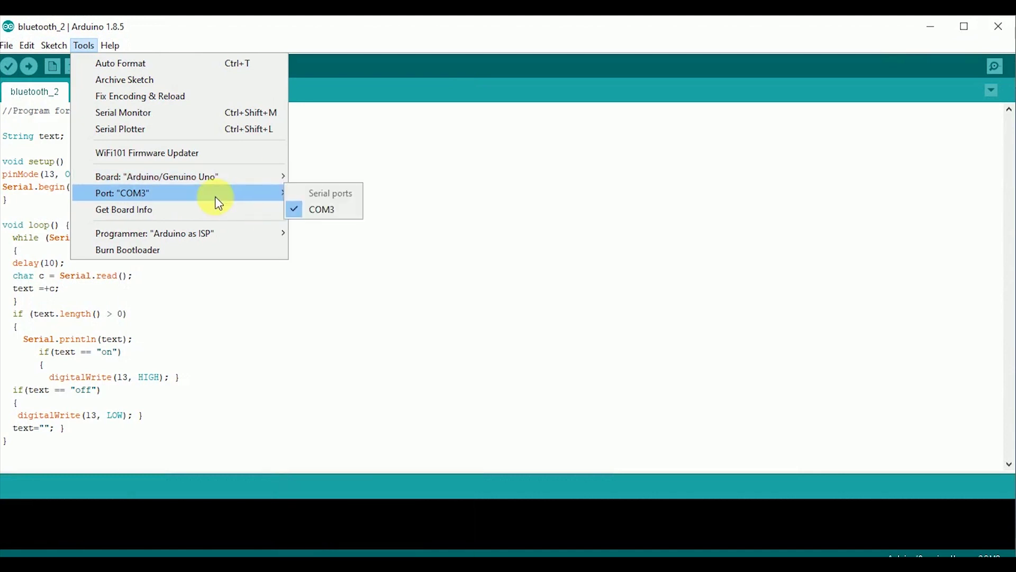
pyautogui.click(407, 318)
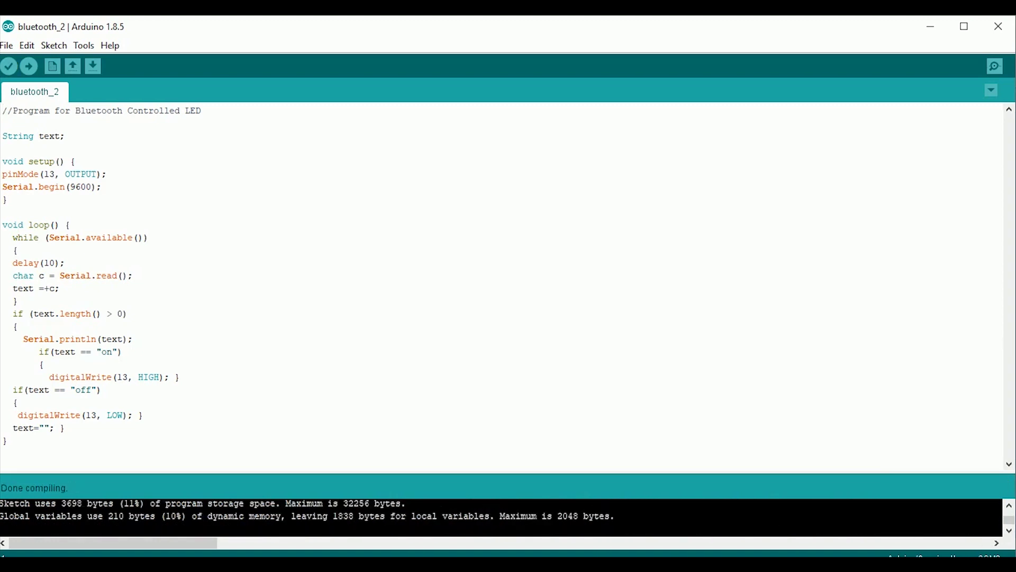
pyautogui.moveTo(685, 476); pyautogui.dragTo(685, 415)
pyautogui.moveTo(199, 543); pyautogui.dragTo(297, 543)
pyautogui.moveTo(388, 490)
pyautogui.mouseDown()
pyautogui.moveTo(822, 474)
pyautogui.moveTo(826, 492)
pyautogui.mouseUp()
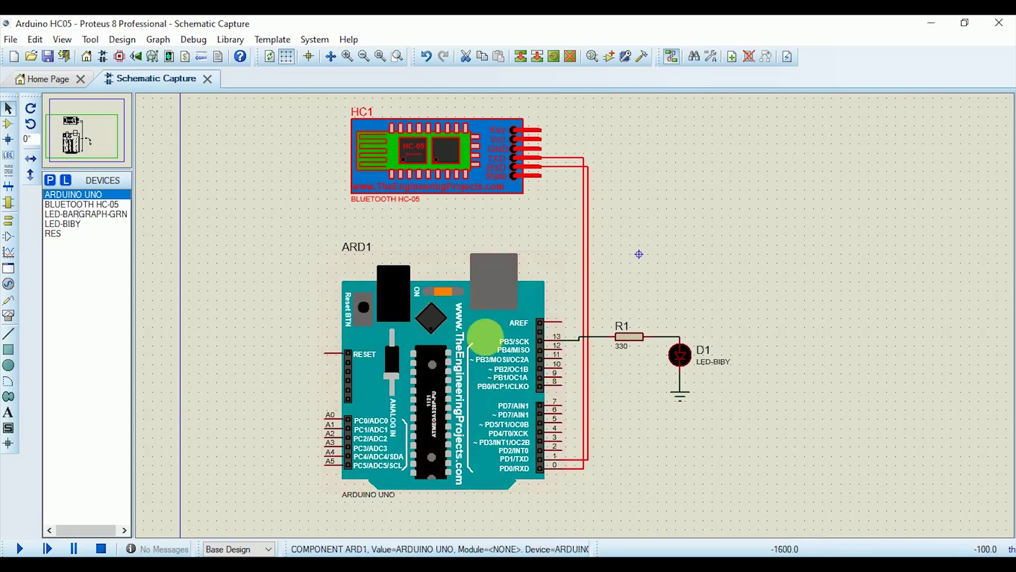
# Replace ARD1's Program File with the pasted bluetooth_2.ino.hex path and confirm
pyautogui.click(525, 231)
pyautogui.hotkey('ctrl', 'a')
pyautogui.hotkey('ctrl', 'v')
pyautogui.click(669, 154)
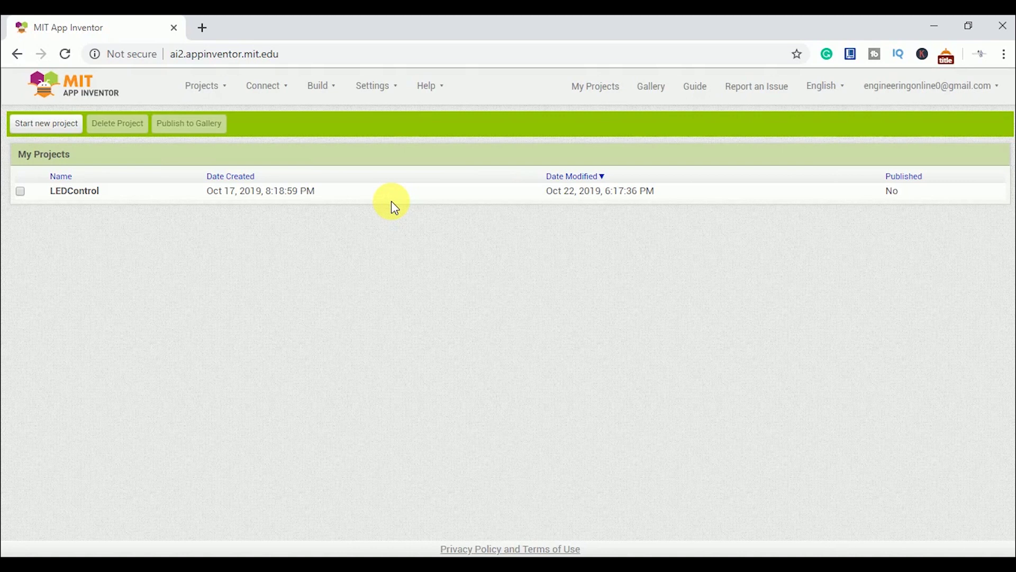
# Start a new App Inventor project called BluetoothControlledLED
pyautogui.click(37, 124)
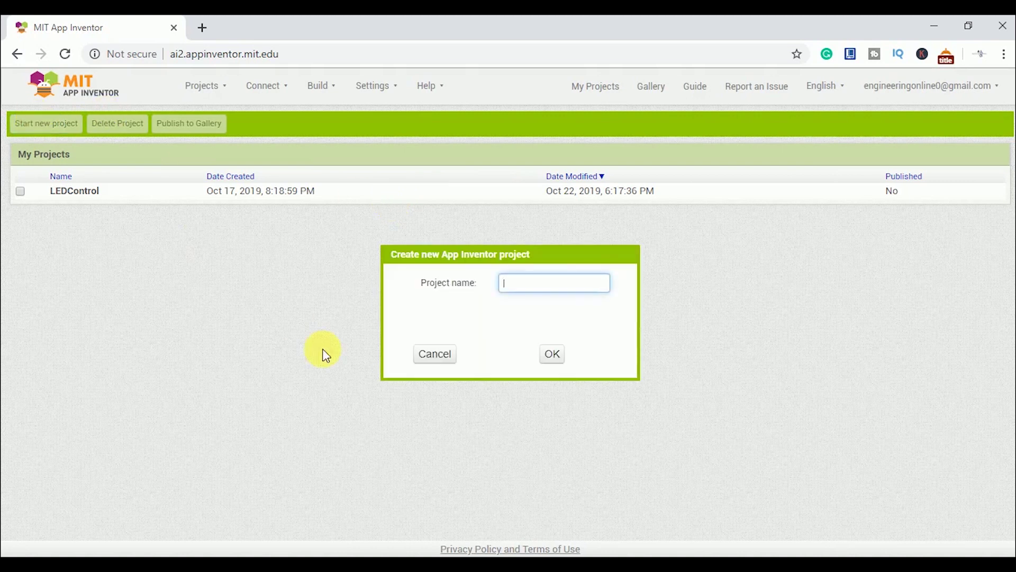
pyautogui.write('B')
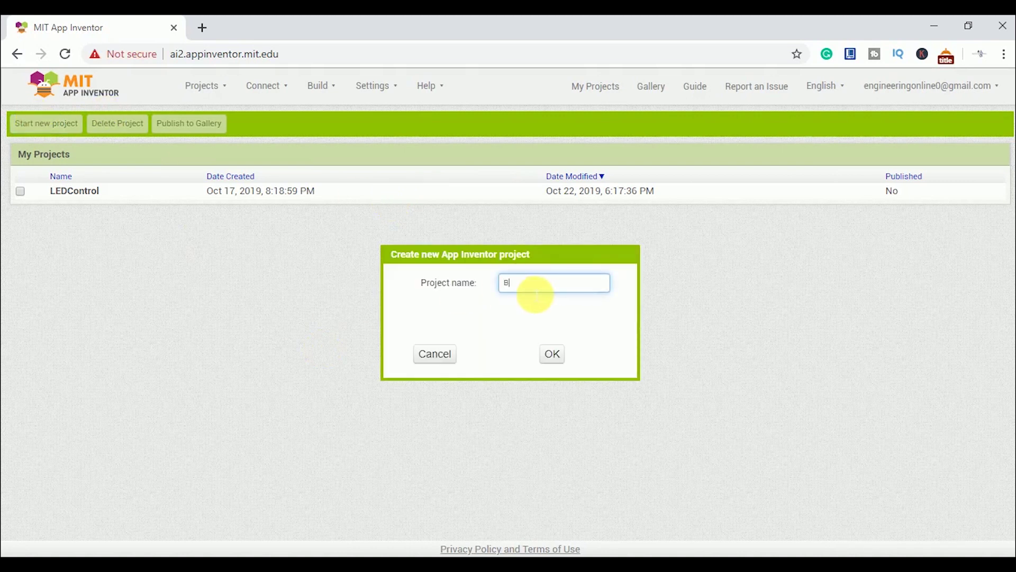
pyautogui.write('luetoothContro')
pyautogui.write('lledLED')
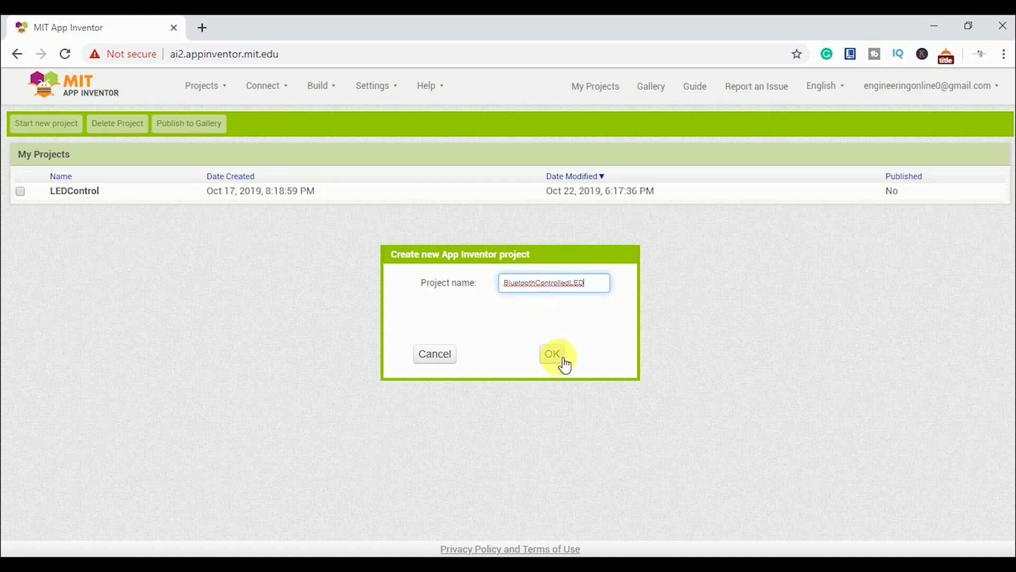
pyautogui.click(555, 357)
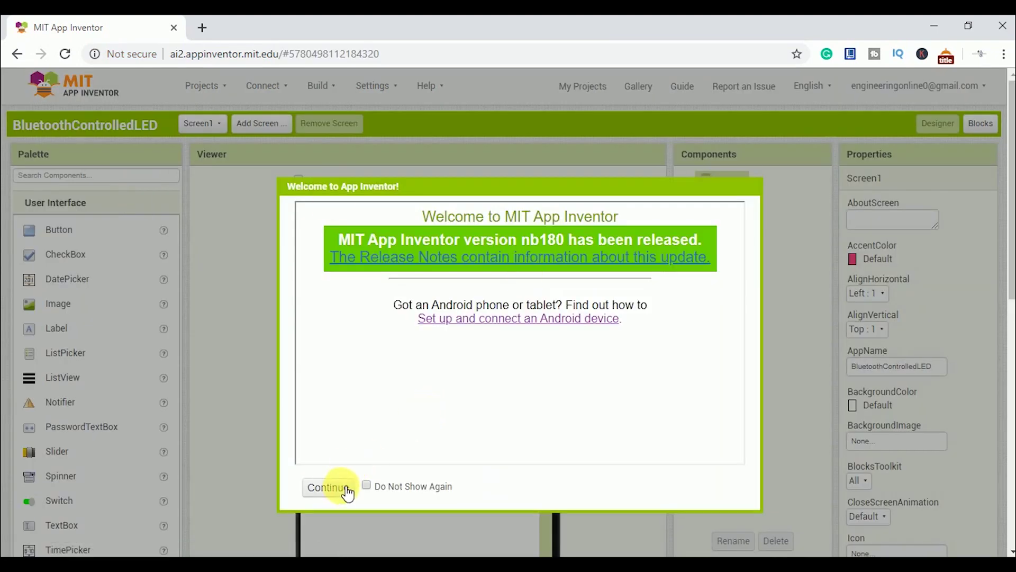
# Enter Screen1's about text and centre its contents horizontally and vertically
pyautogui.click(347, 491)
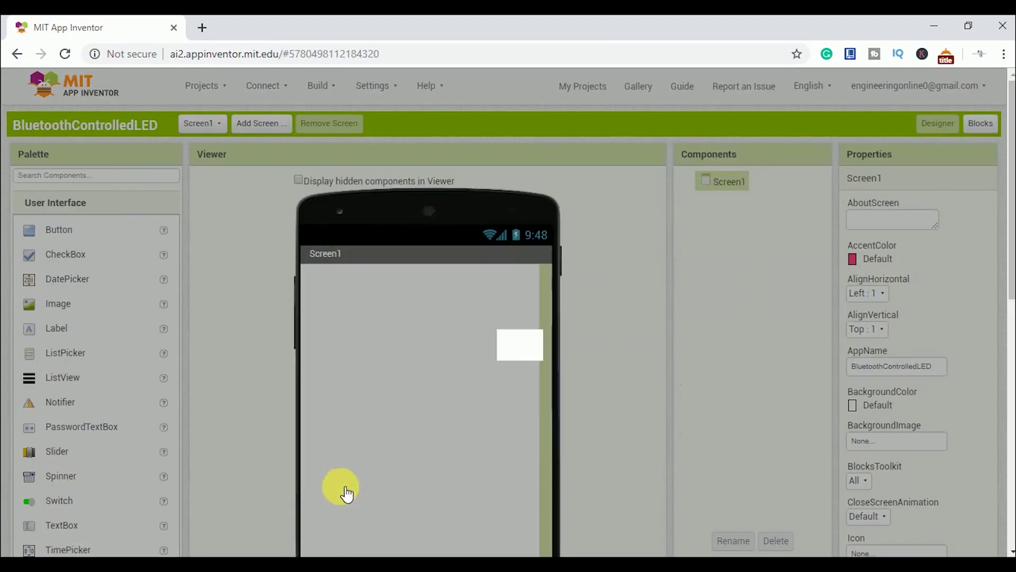
pyautogui.moveTo(1009, 214); pyautogui.dragTo(1010, 262)
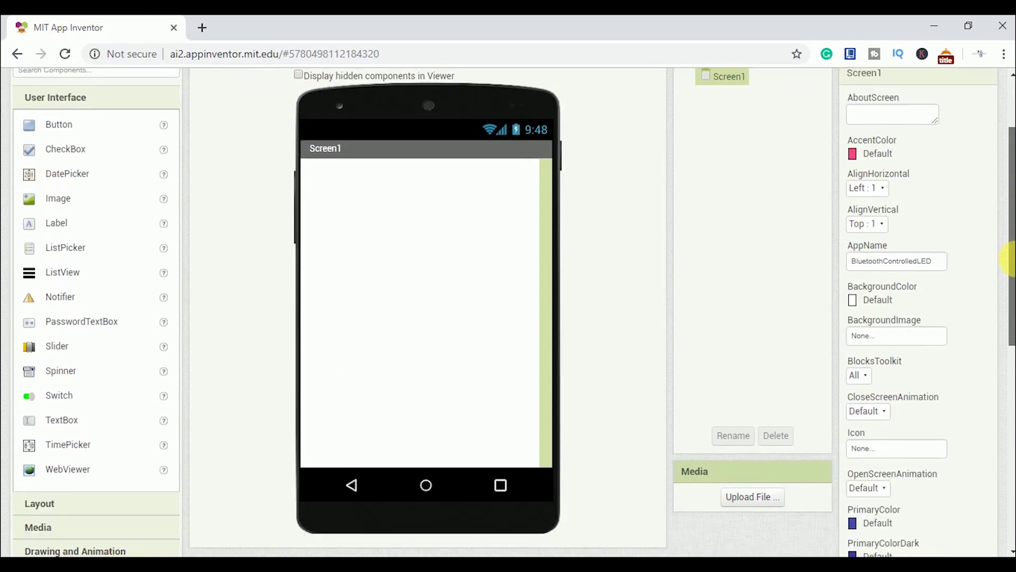
pyautogui.scroll(2, 1008, 262)
pyautogui.click(883, 188)
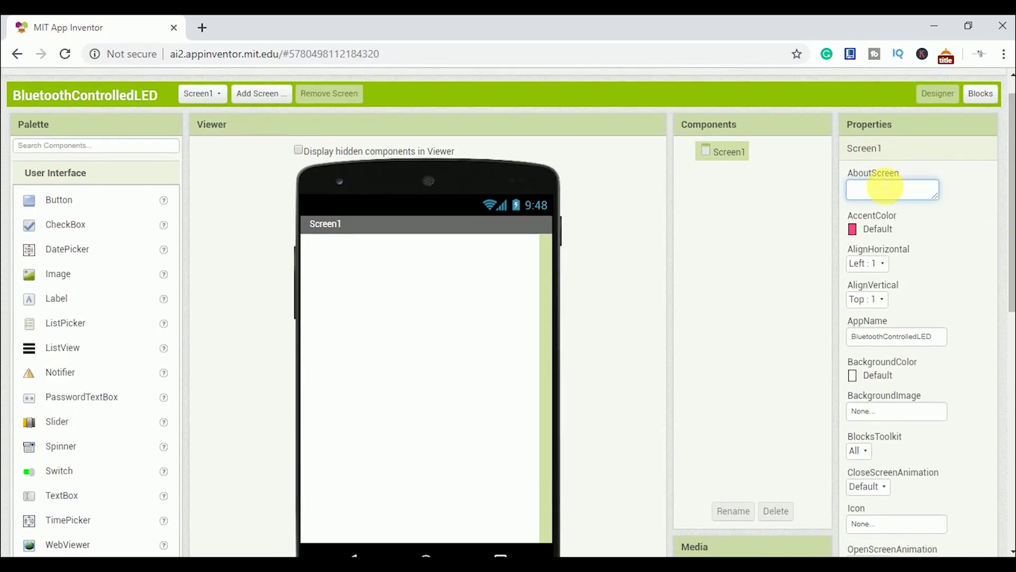
pyautogui.write('T')
pyautogui.write('etooth Co')
pyautogui.write('ntrolled')
pyautogui.write(' LED')
pyautogui.click(867, 263)
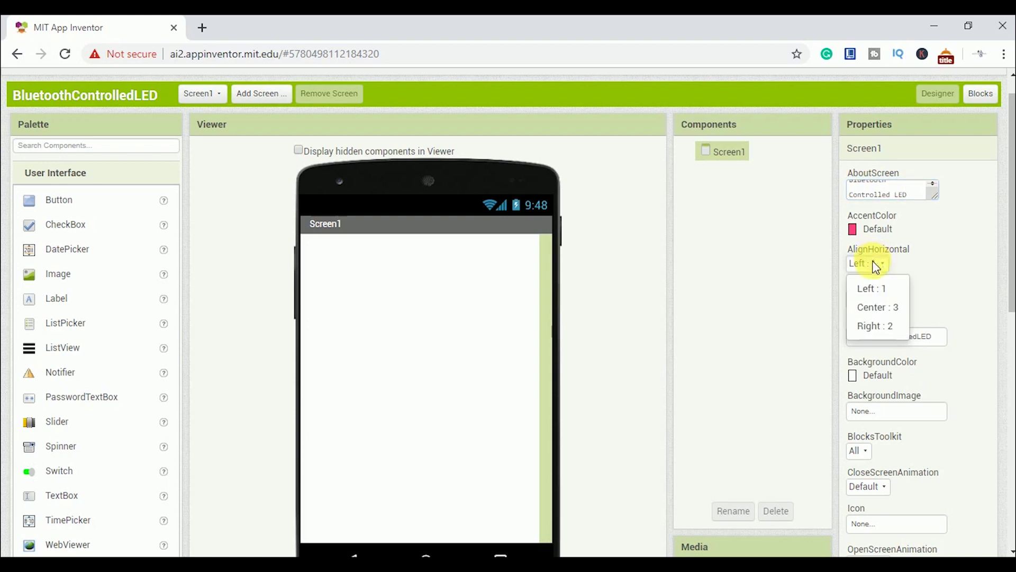
pyautogui.click(867, 306)
pyautogui.click(872, 300)
pyautogui.click(881, 342)
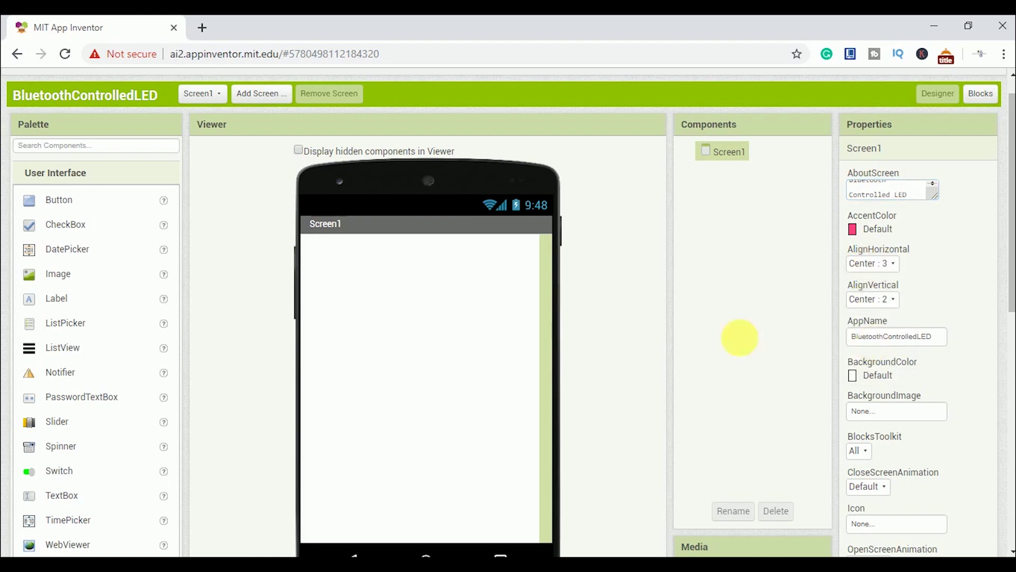
pyautogui.moveTo(1010, 239)
pyautogui.mouseDown()
pyautogui.moveTo(1005, 476)
pyautogui.moveTo(993, 252)
pyautogui.moveTo(1009, 415)
pyautogui.mouseUp()
# Retitle Screen1 to 'Bluetooth Controlled LED' and add an Image component
pyautogui.doubleClick(874, 394)
pyautogui.write('Bl')
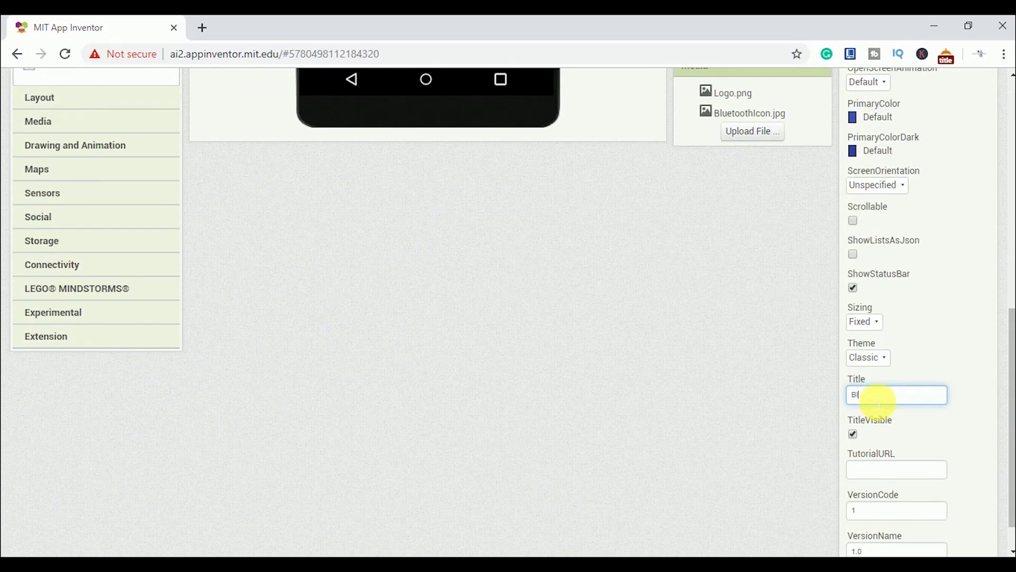
pyautogui.write('uetool')
pyautogui.write('ontrolled LED')
pyautogui.moveTo(1003, 472); pyautogui.dragTo(998, 249)
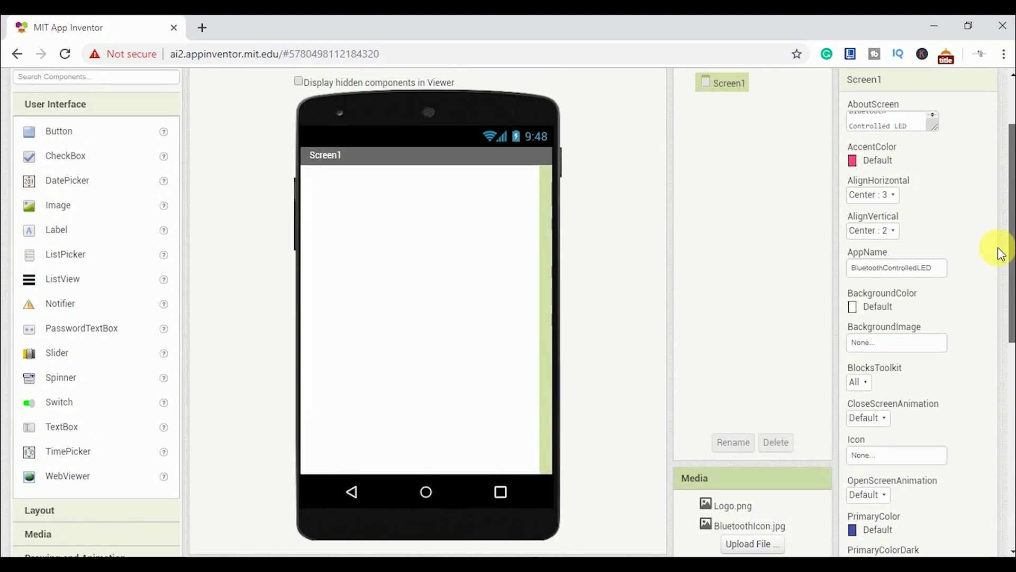
pyautogui.moveTo(57, 304); pyautogui.dragTo(379, 294)
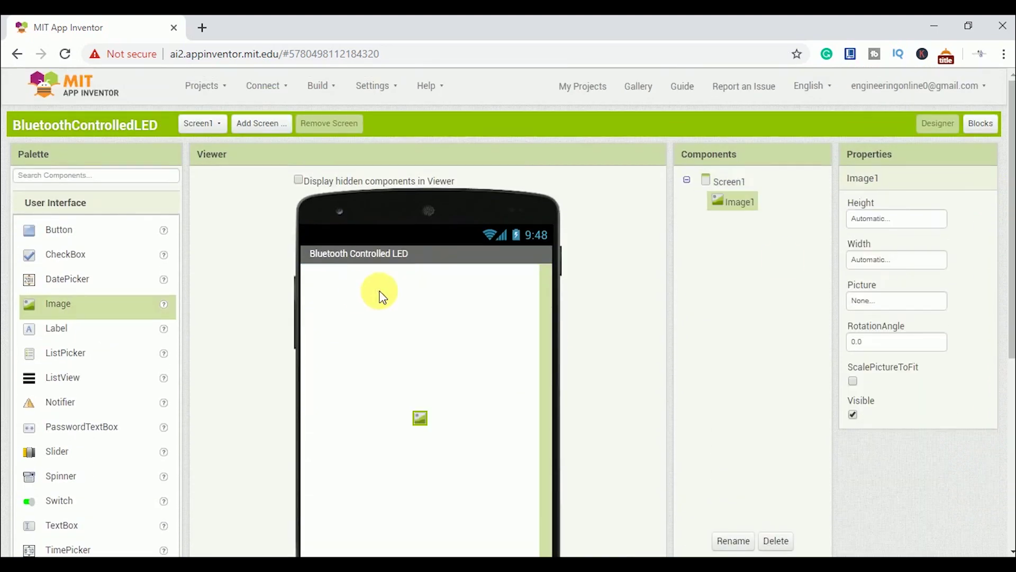
# Give Image1 the BluetoothIcon.jpg picture, Fill parent width and a 50-pixel height
pyautogui.click(876, 261)
pyautogui.click(961, 244)
pyautogui.click(881, 304)
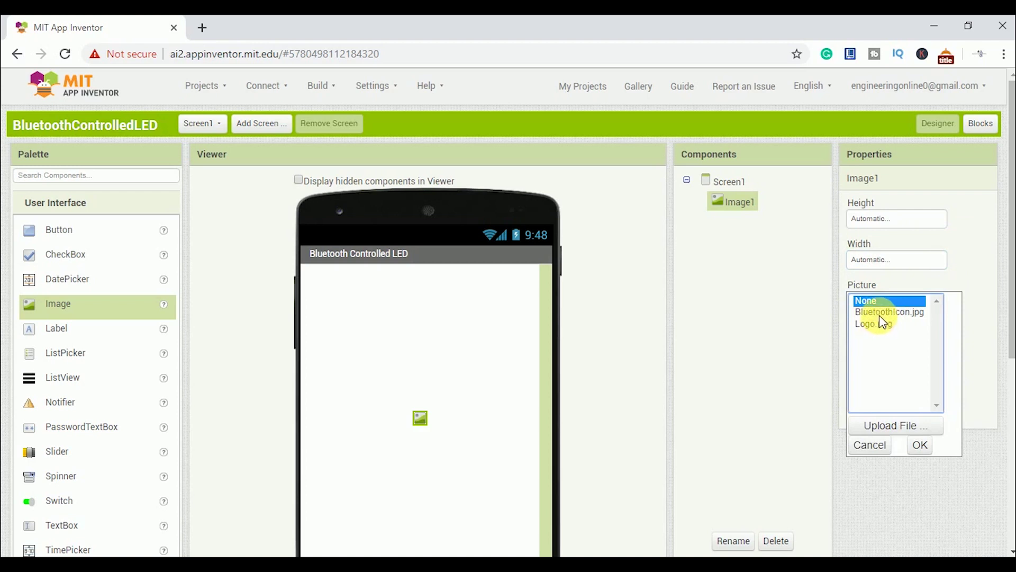
pyautogui.click(914, 445)
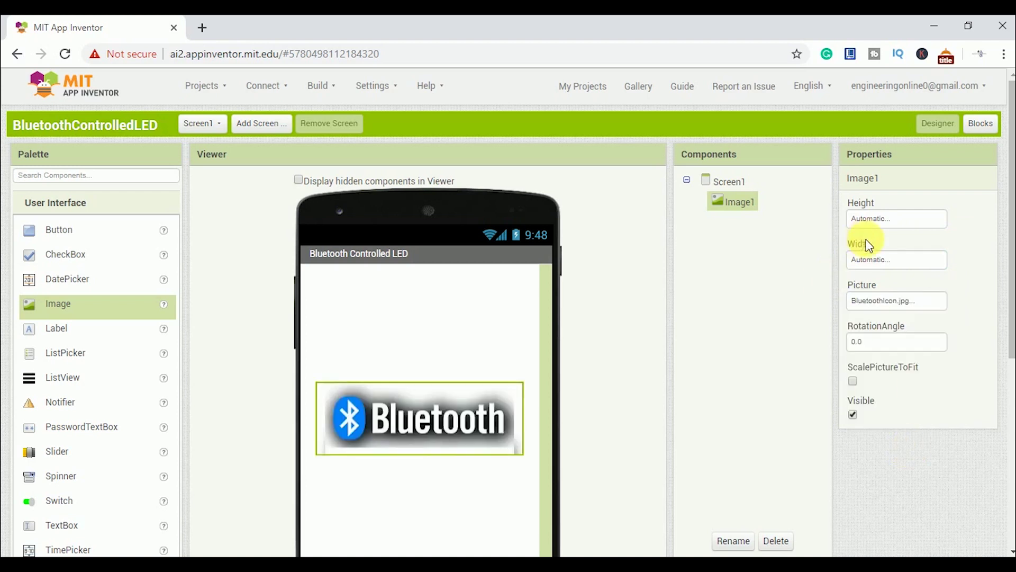
pyautogui.click(876, 260)
pyautogui.click(879, 274)
pyautogui.click(916, 327)
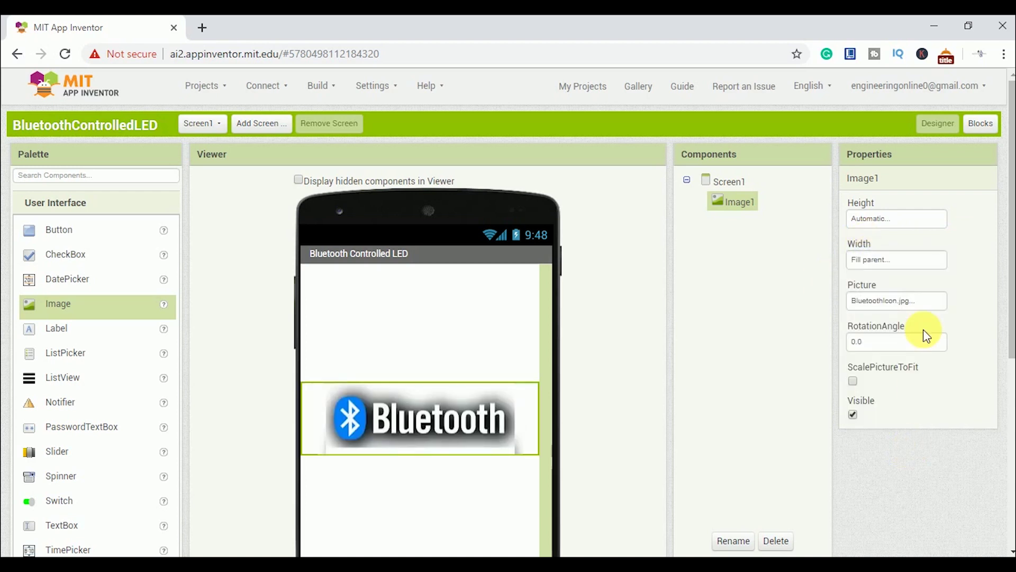
pyautogui.click(881, 219)
pyautogui.click(877, 248)
pyautogui.write('50')
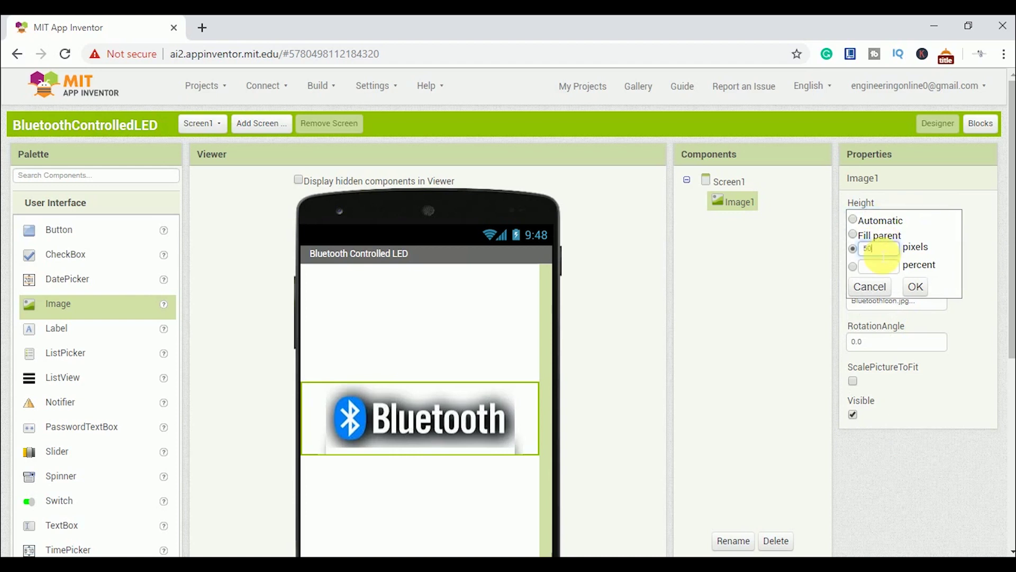
pyautogui.click(919, 288)
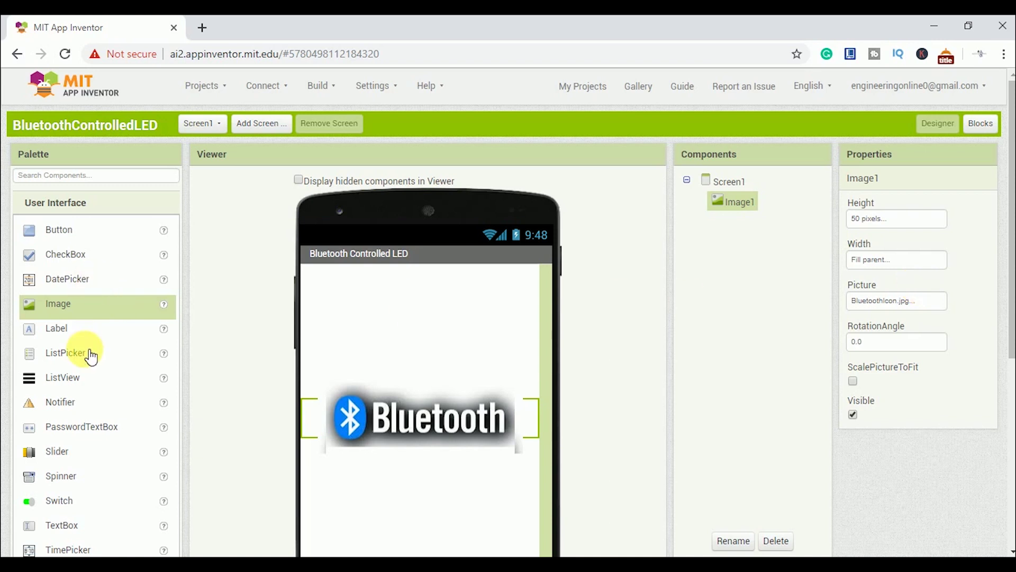
# Add a ListPicker below the image with a blue background and bold size-20 text
pyautogui.moveTo(90, 355); pyautogui.dragTo(354, 464)
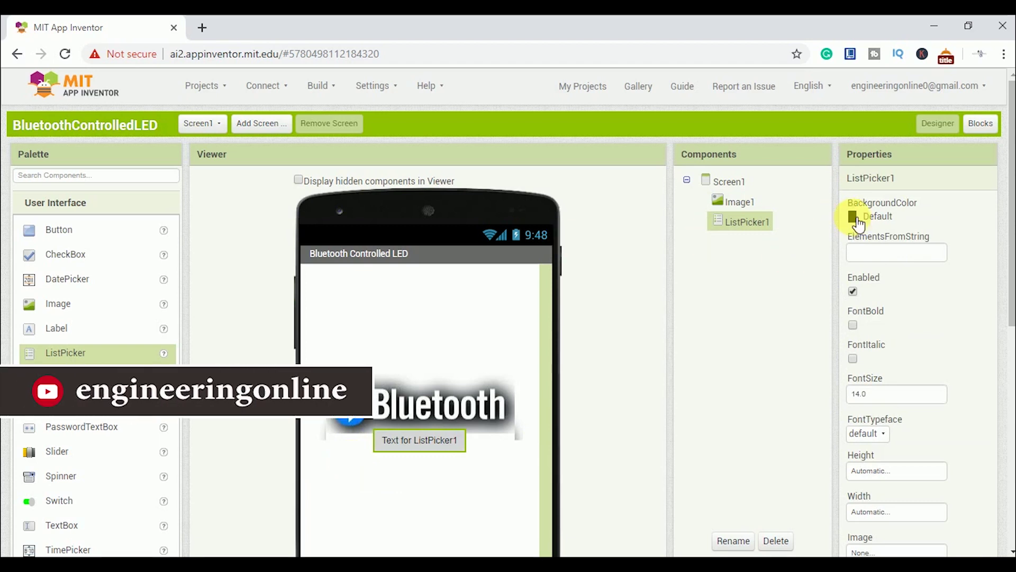
pyautogui.click(856, 216)
pyautogui.click(878, 277)
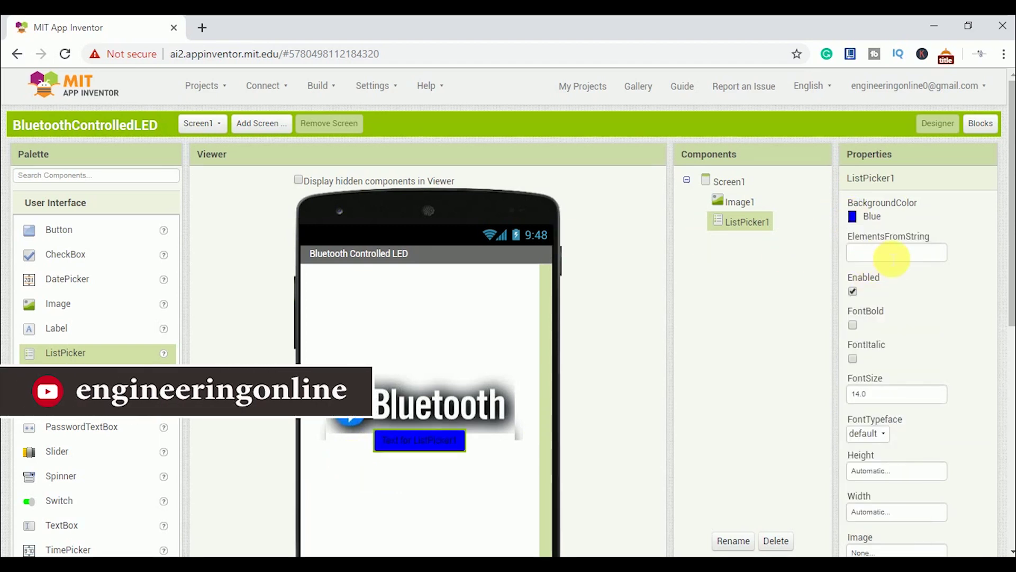
pyautogui.click(852, 325)
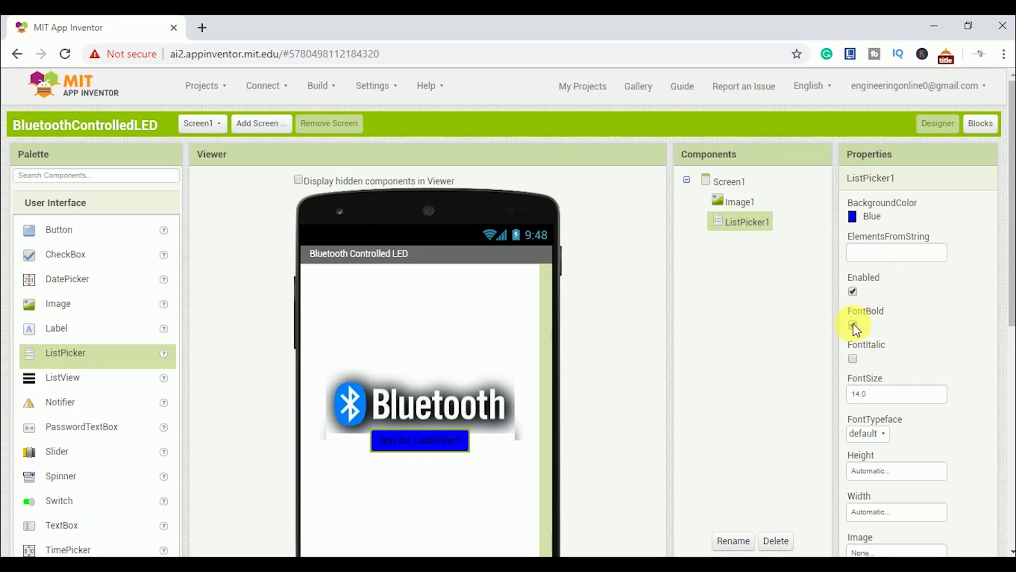
pyautogui.doubleClick(859, 394)
pyautogui.write('20')
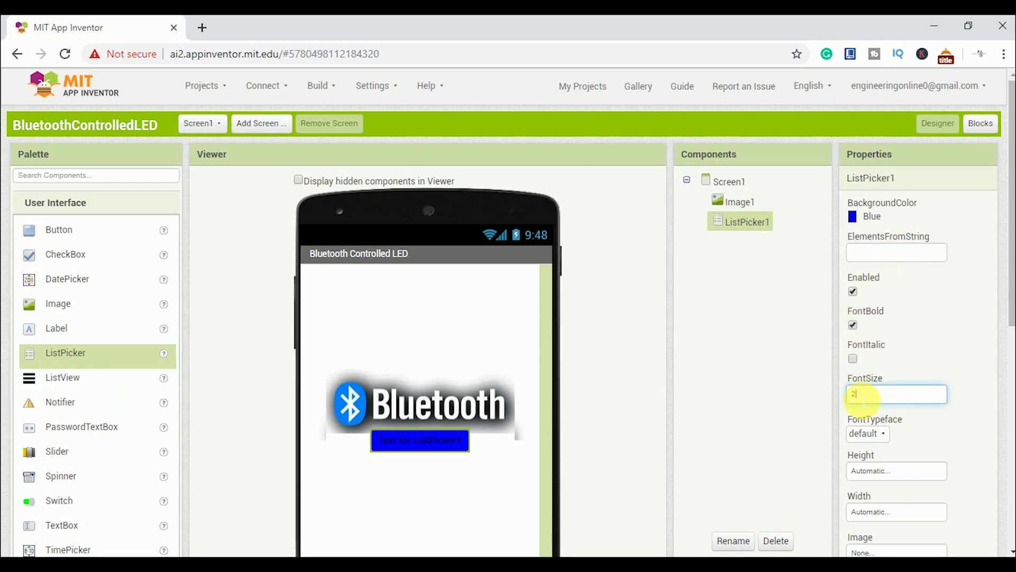
pyautogui.press('Return')
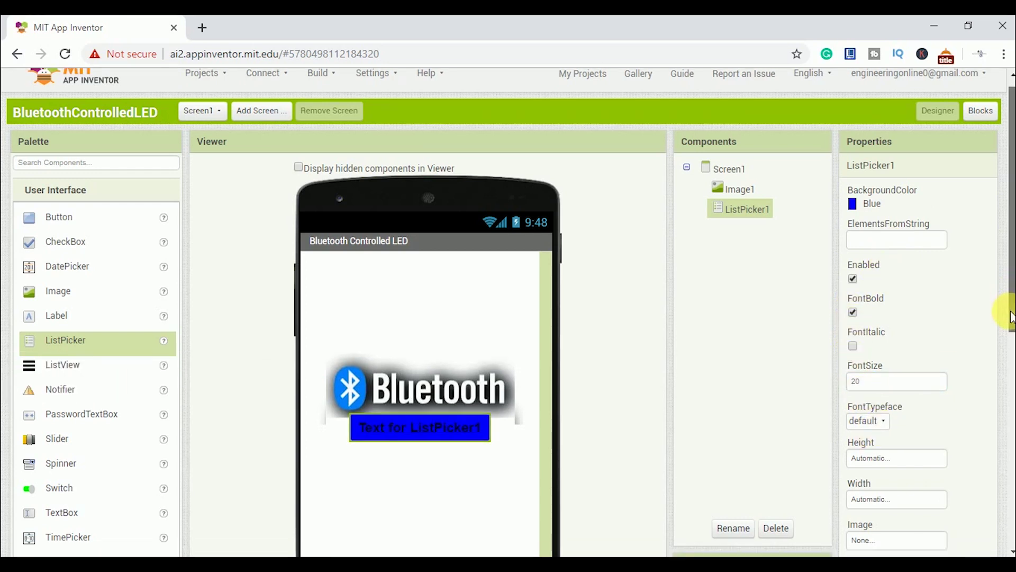
pyautogui.scroll(-2, 1005, 309)
# Make ListPicker1 fill the parent width and read 'Select Connection'
pyautogui.click(897, 382)
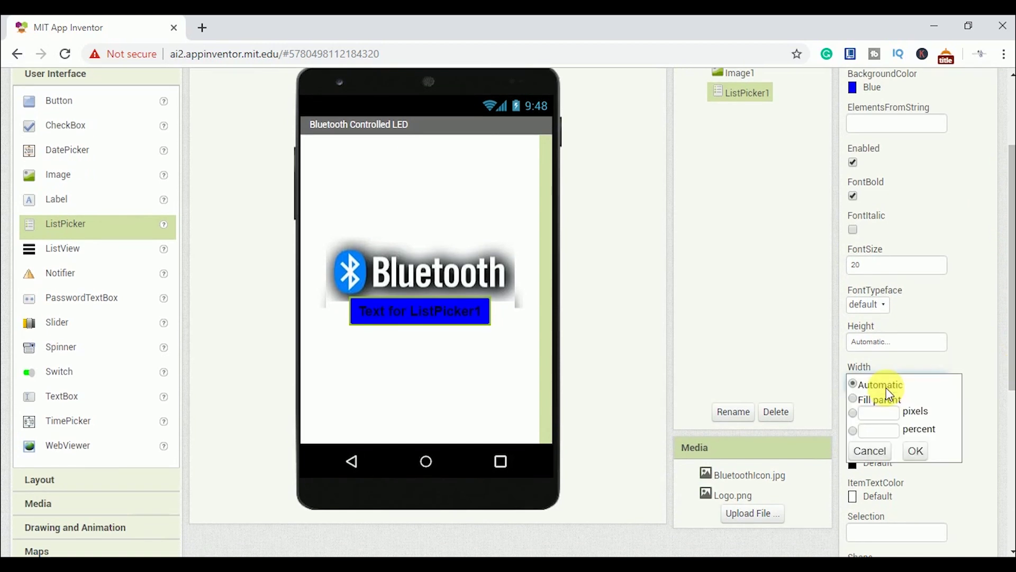
pyautogui.click(878, 401)
pyautogui.click(921, 454)
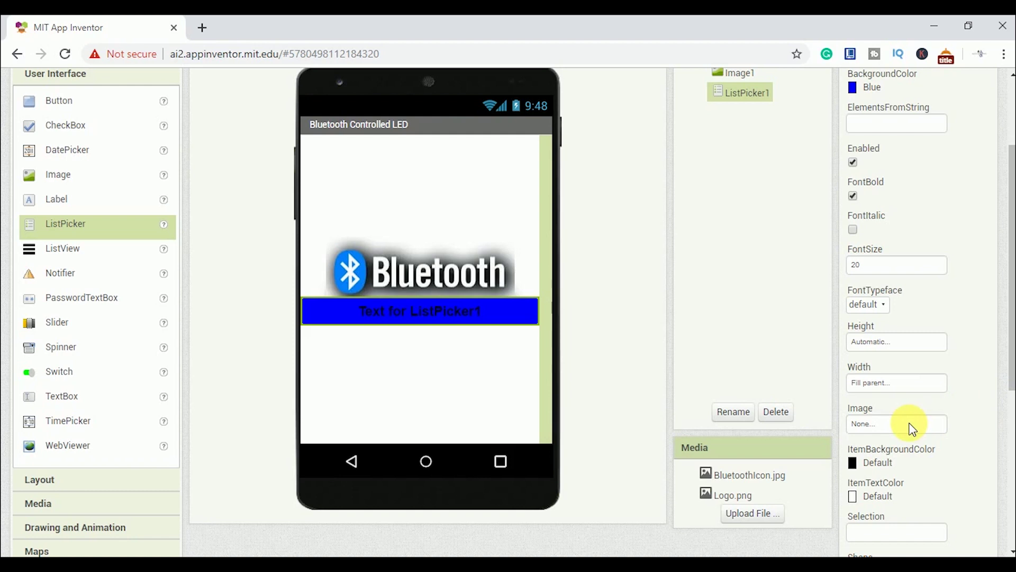
pyautogui.scroll(-1, 953, 425)
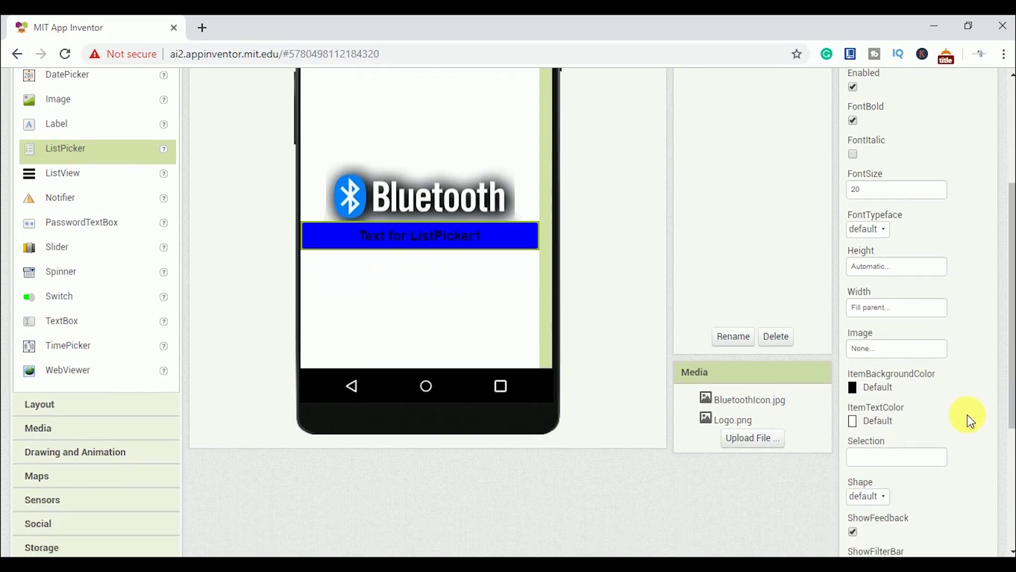
pyautogui.scroll(-1, 969, 419)
pyautogui.click(929, 381)
pyautogui.scroll(-2, 956, 439)
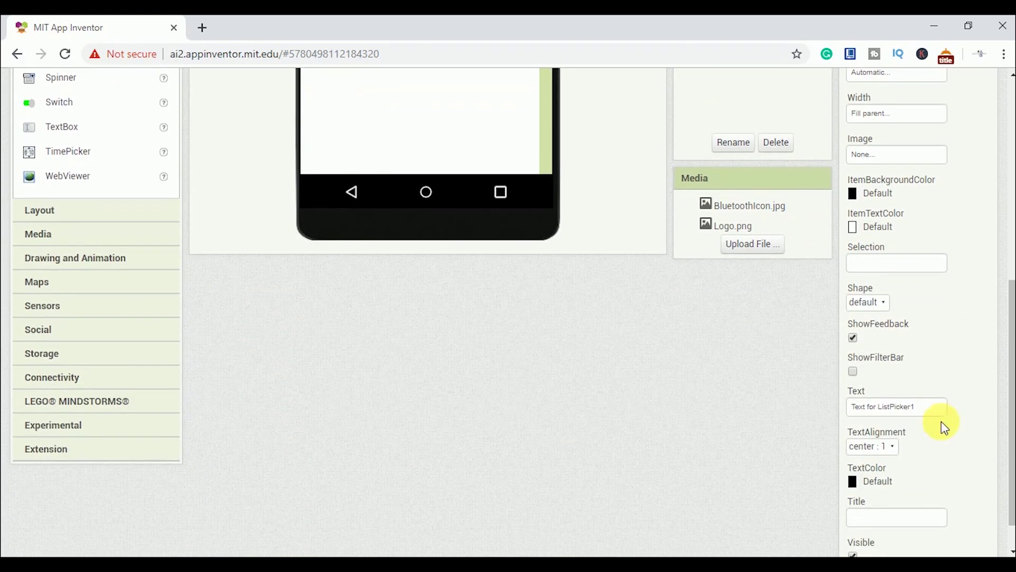
pyautogui.click(934, 407)
pyautogui.write('slect C')
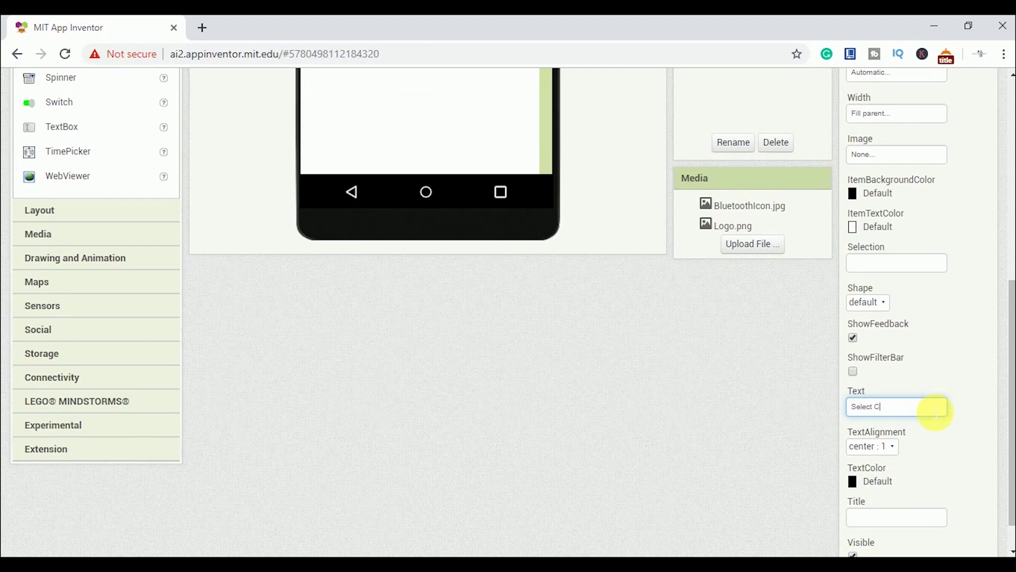
pyautogui.write('nnection')
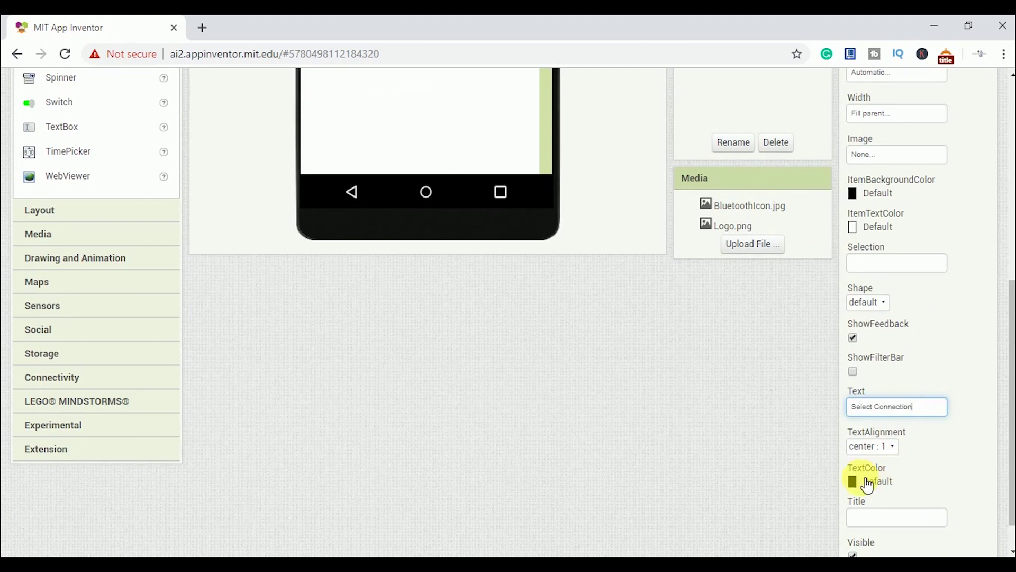
pyautogui.click(985, 439)
pyautogui.scroll(-1, 985, 440)
pyautogui.scroll(2, 985, 439)
pyautogui.scroll(3, 984, 439)
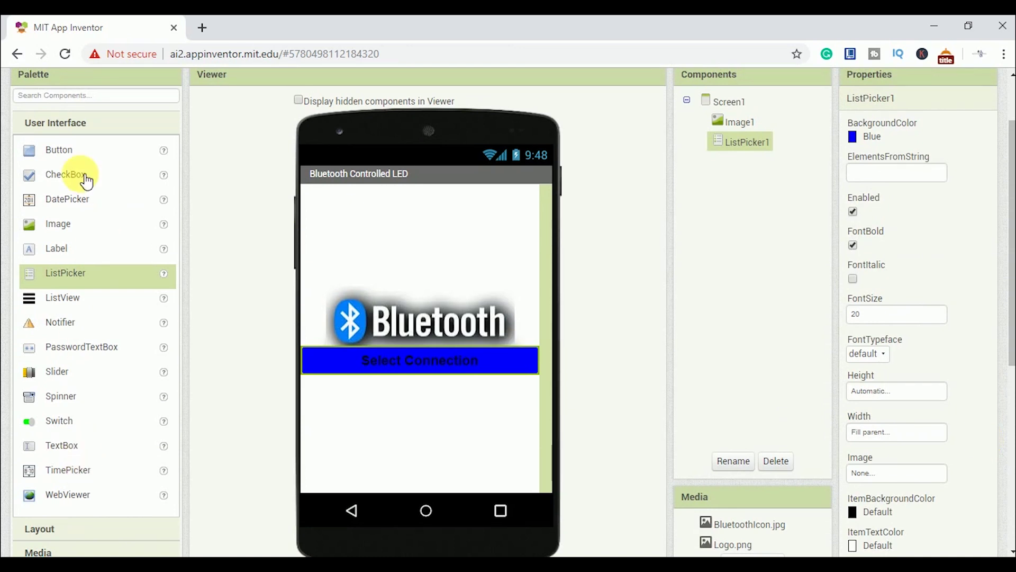
pyautogui.scroll(-1, 233, 368)
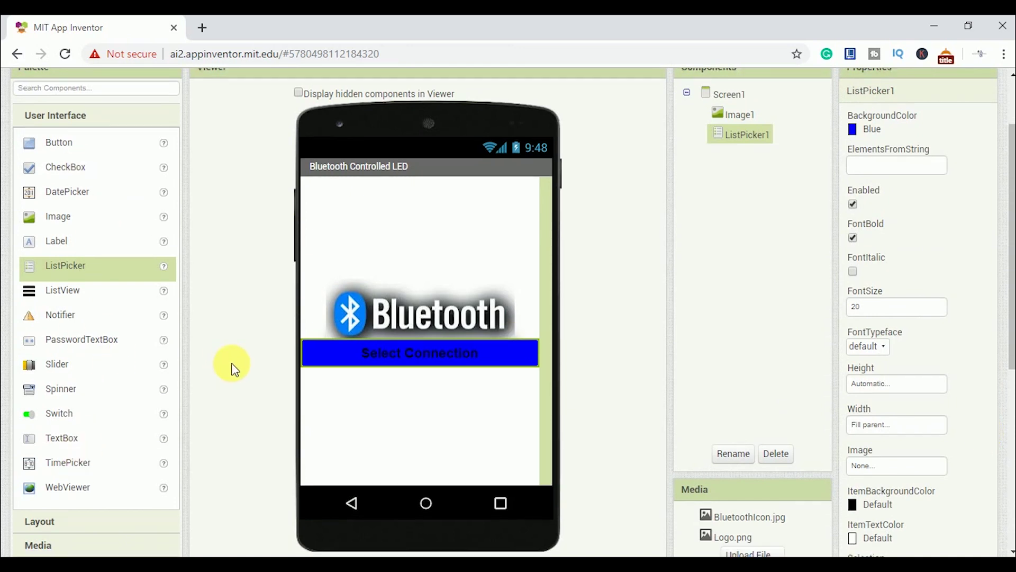
# Add a HorizontalArrangement with contents centred horizontally and vertically
pyautogui.click(64, 467)
pyautogui.moveTo(109, 118); pyautogui.dragTo(352, 358)
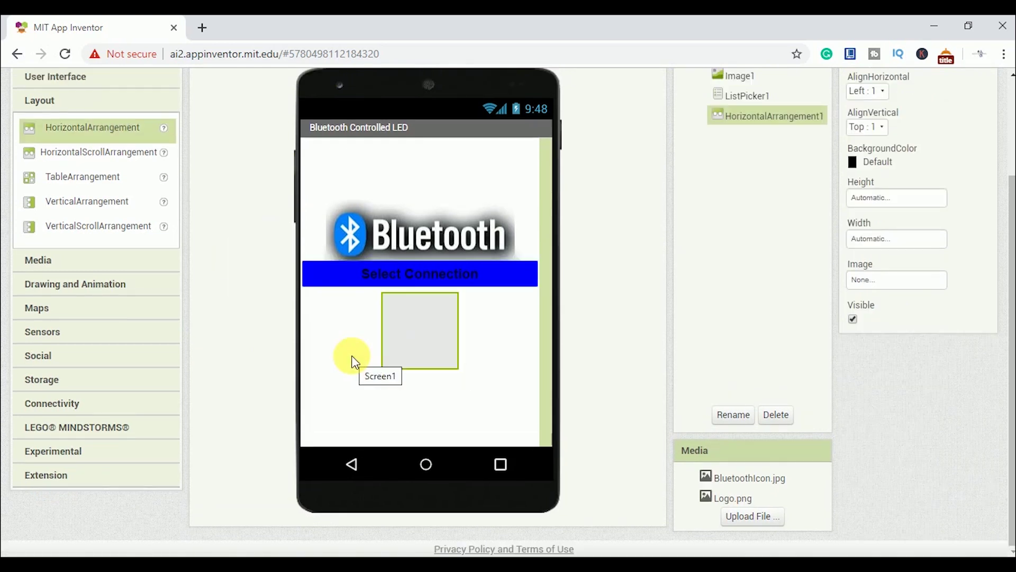
pyautogui.click(868, 90)
pyautogui.click(876, 134)
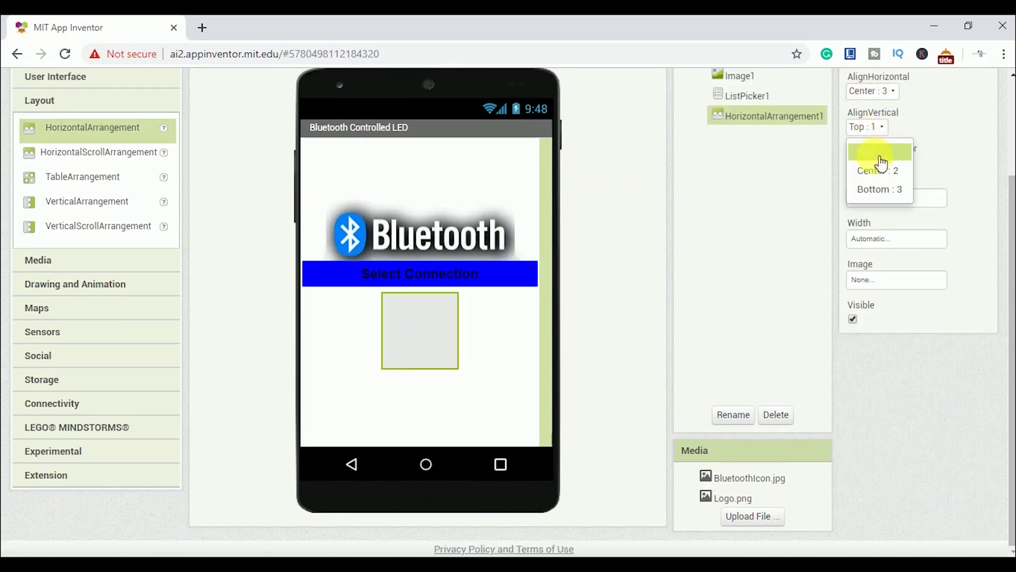
pyautogui.click(880, 170)
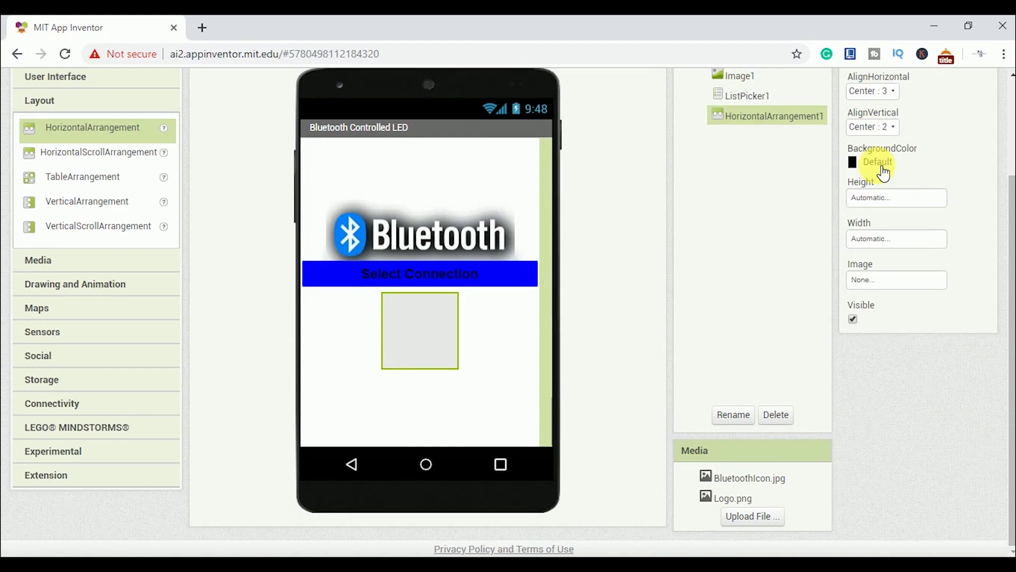
# Make the arrangement 100 pixels tall and Fill parent wide, then drop Button1 inside it
pyautogui.click(880, 197)
pyautogui.click(877, 227)
pyautogui.write('10')
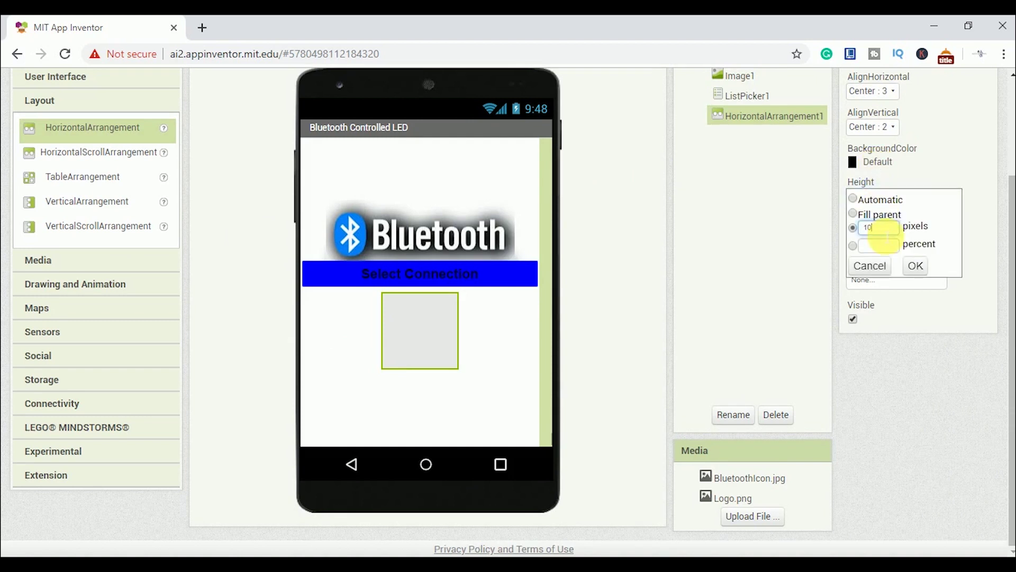
pyautogui.write('0')
pyautogui.click(915, 265)
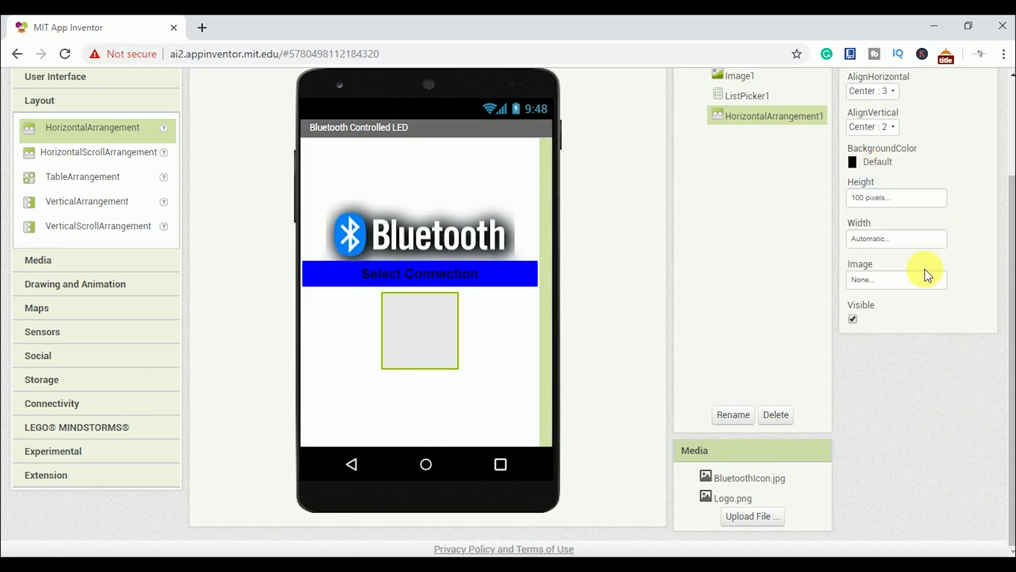
pyautogui.click(902, 239)
pyautogui.click(888, 256)
pyautogui.click(914, 305)
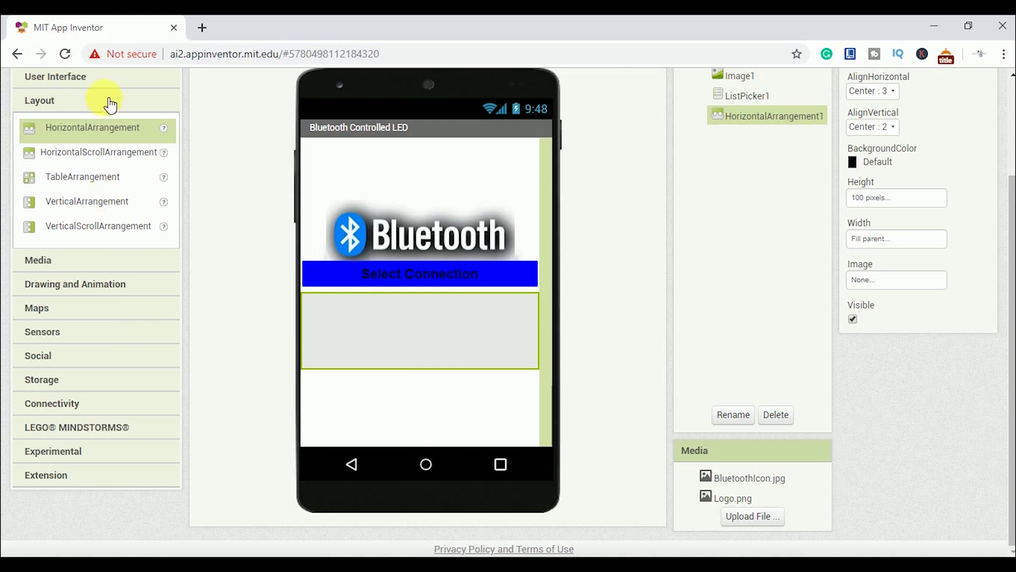
pyautogui.click(104, 77)
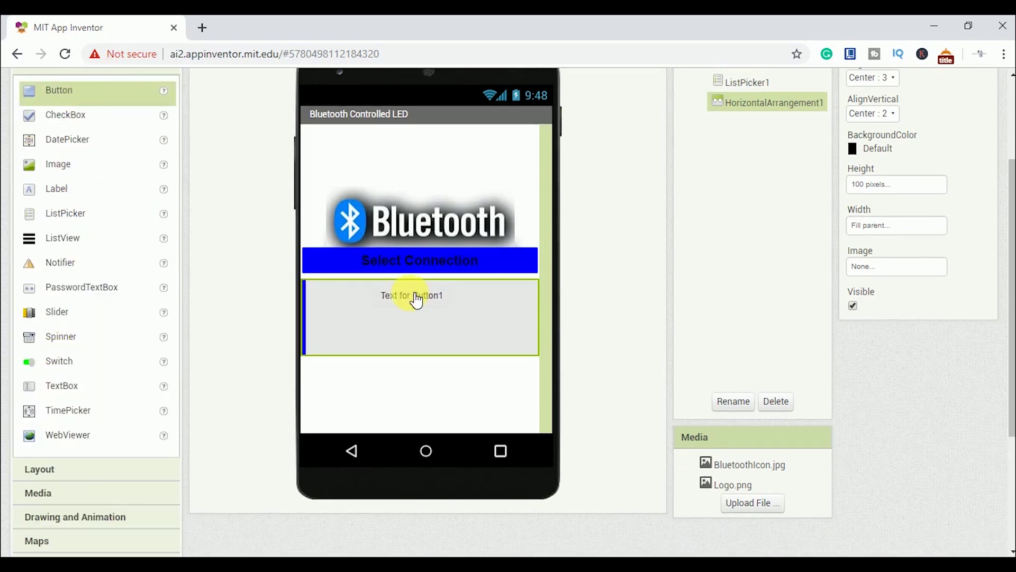
pyautogui.moveTo(78, 89); pyautogui.dragTo(411, 300)
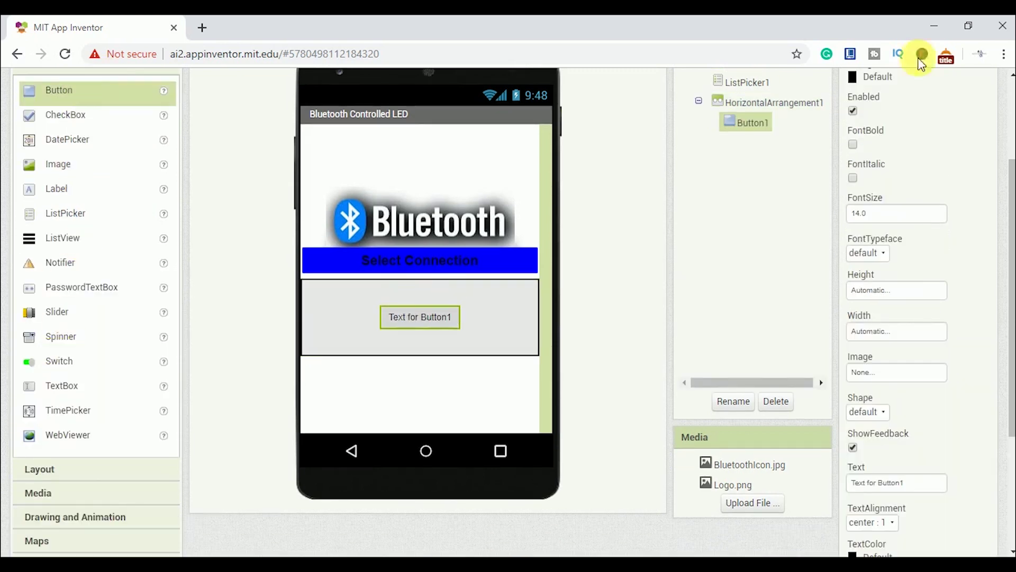
# Give Button1 a gray background and bold size-20 text
pyautogui.click(856, 78)
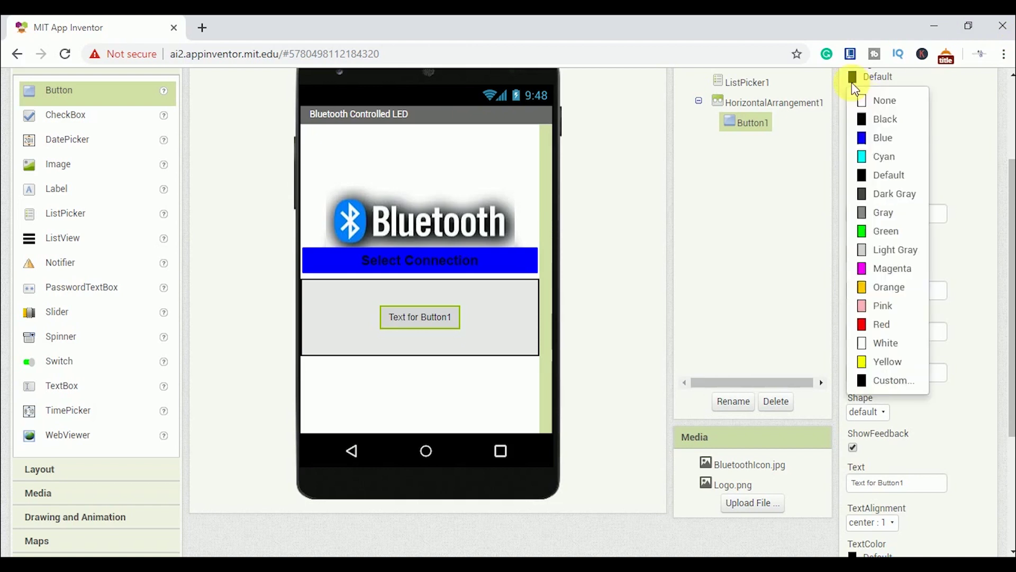
pyautogui.click(897, 215)
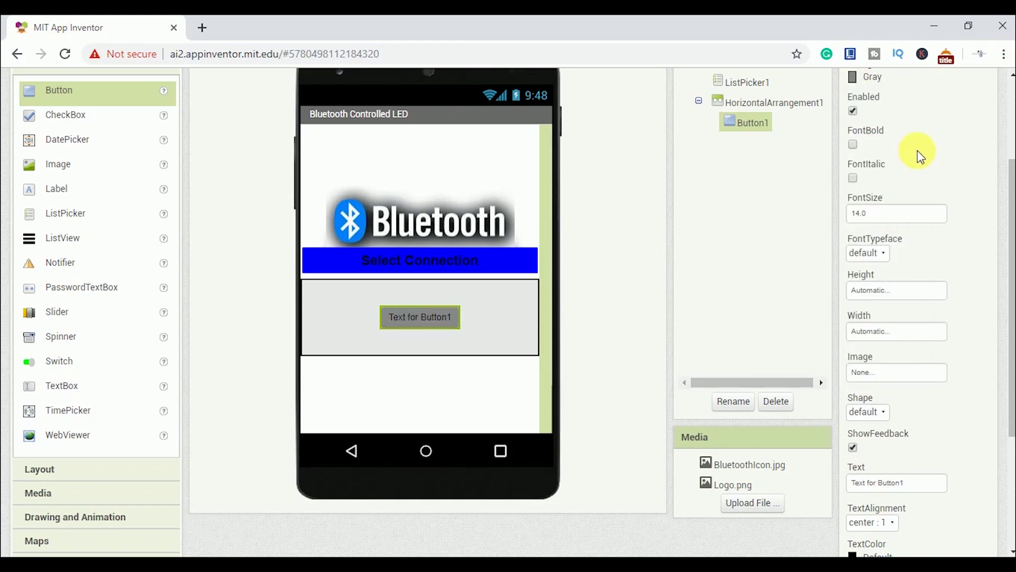
pyautogui.click(881, 215)
pyautogui.write('20')
pyautogui.press('Return')
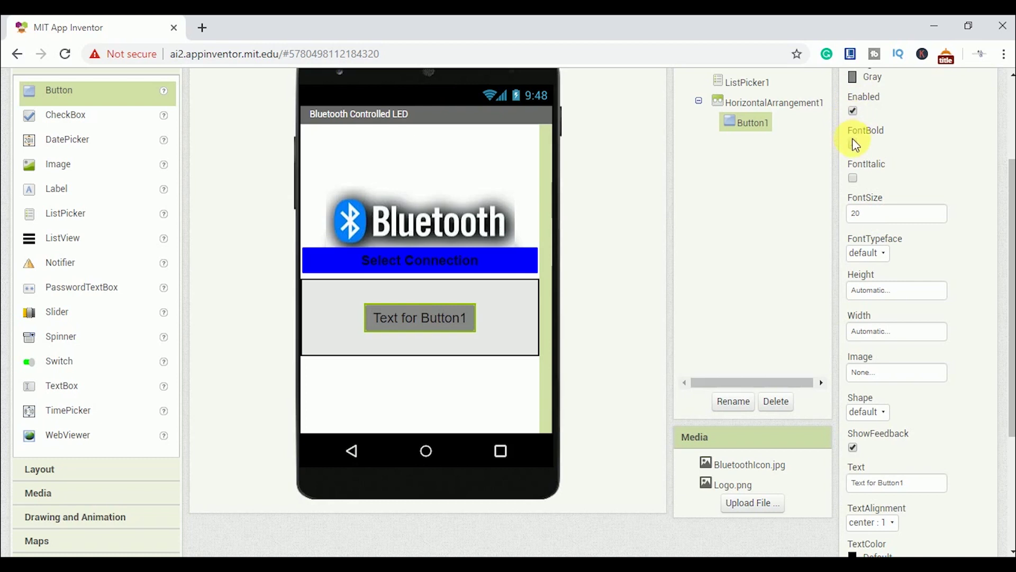
pyautogui.click(852, 144)
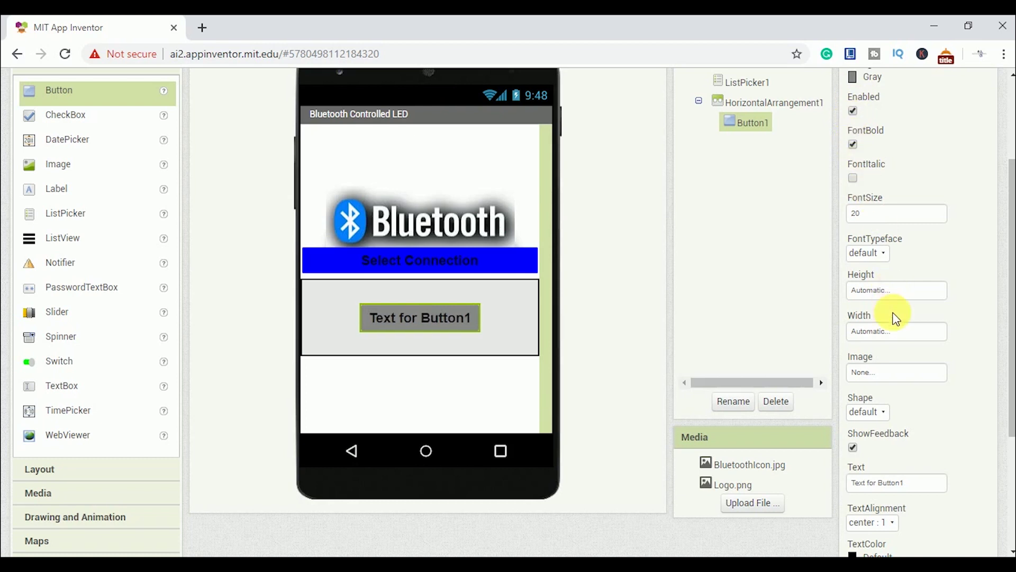
# Label Button1 'On' and drop a second button beside it in the arrangement
pyautogui.click(900, 484)
pyautogui.write('On')
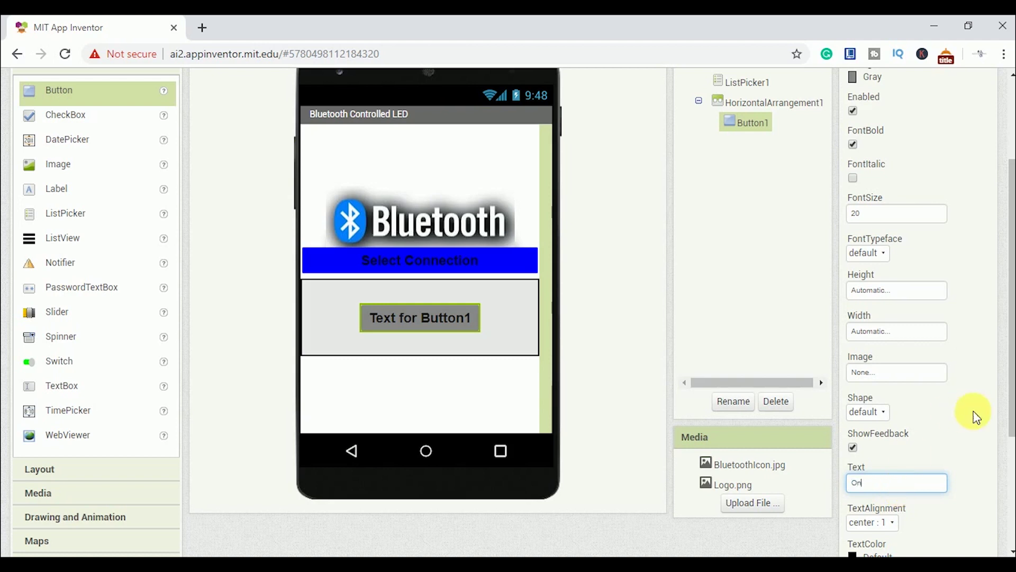
pyautogui.moveTo(1010, 419)
pyautogui.mouseDown()
pyautogui.moveTo(1008, 477)
pyautogui.moveTo(1006, 318)
pyautogui.mouseUp()
pyautogui.click(958, 446)
pyautogui.click(512, 452)
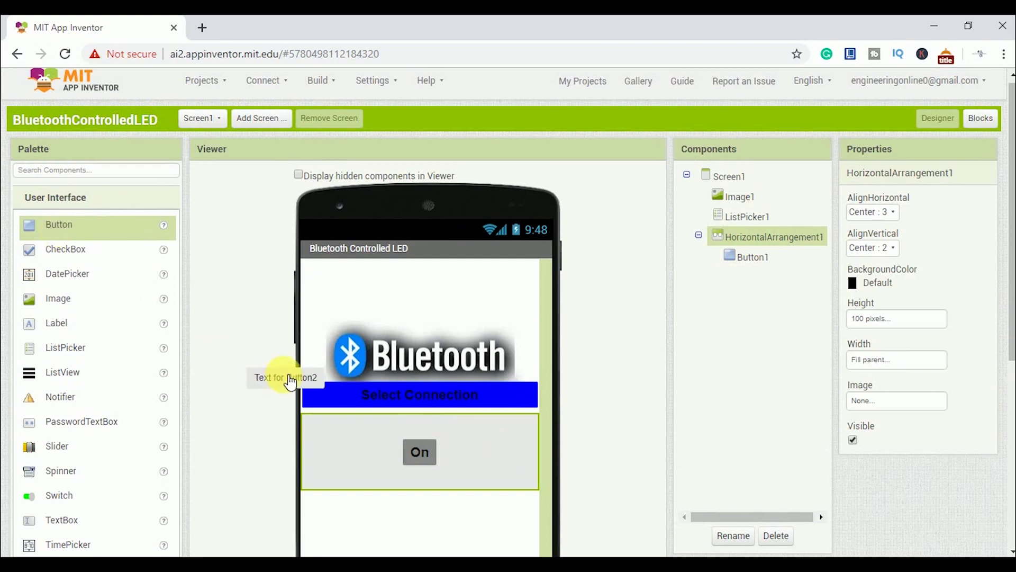
pyautogui.moveTo(63, 232); pyautogui.dragTo(486, 459)
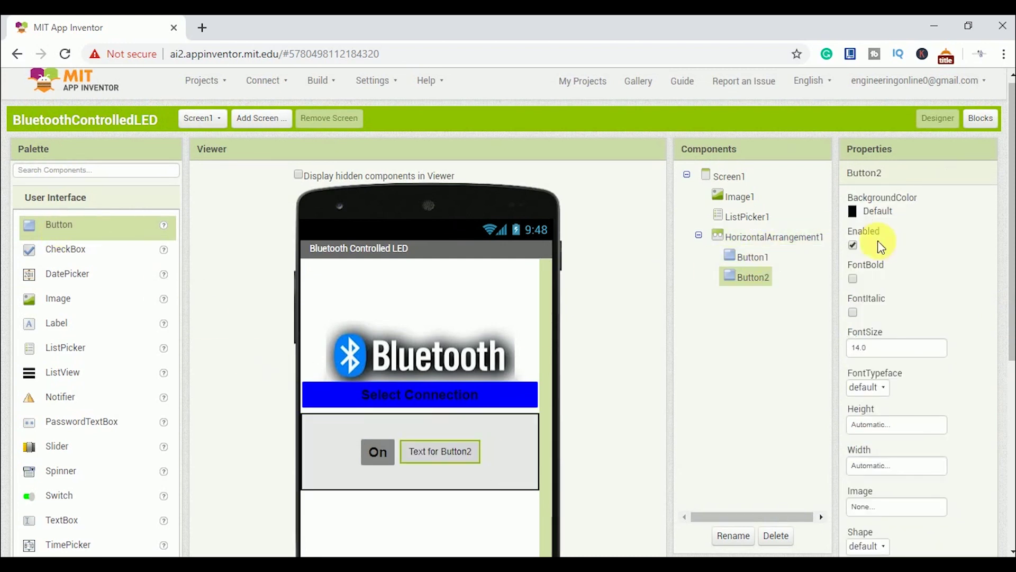
# Give Button2 a gray background and bold size-20 text
pyautogui.click(858, 210)
pyautogui.click(878, 346)
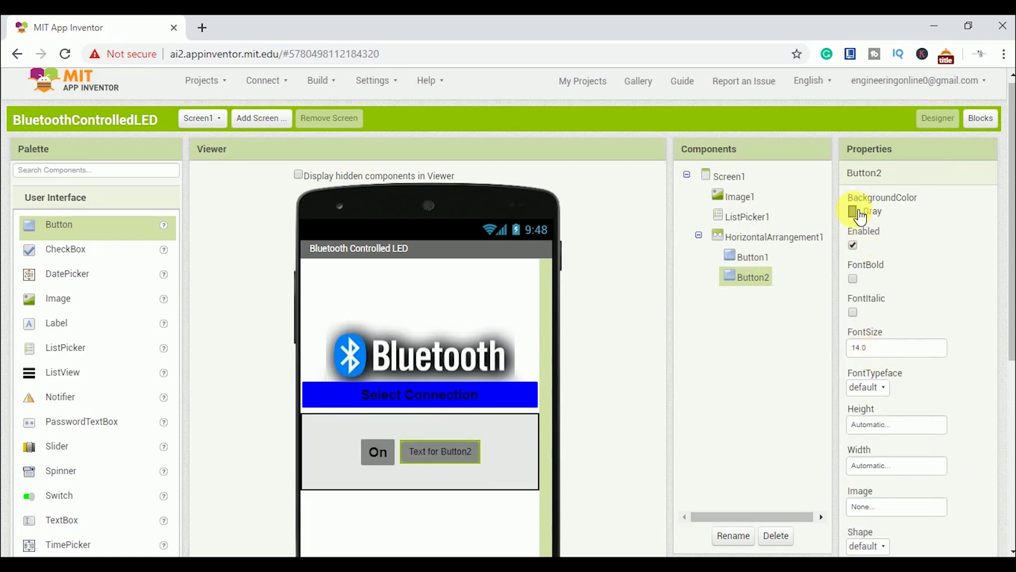
pyautogui.click(852, 278)
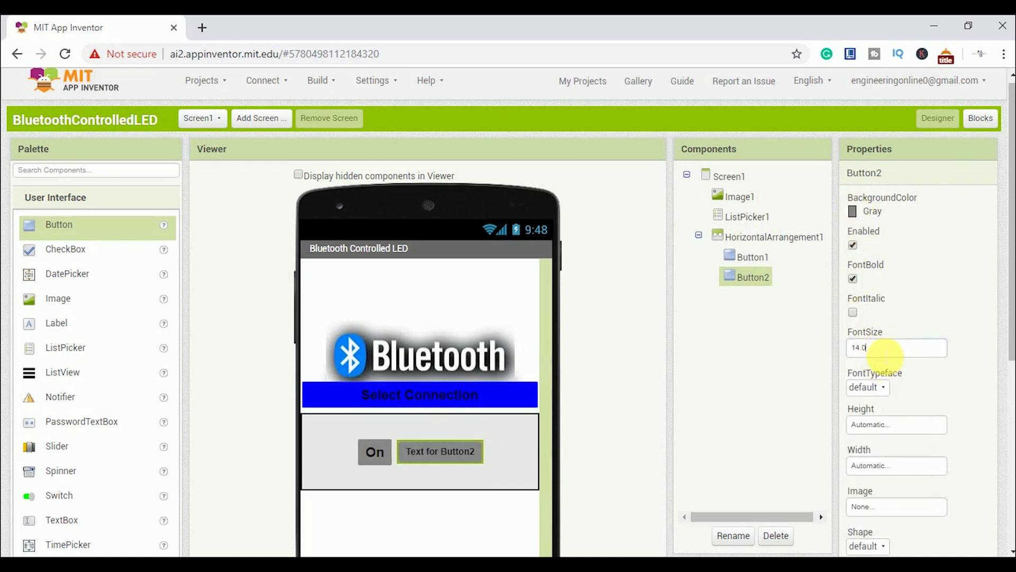
pyautogui.click(883, 348)
pyautogui.press('BackSpace')
pyautogui.press('BackSpace')
pyautogui.press('BackSpace')
pyautogui.write('20')
pyautogui.press('Return')
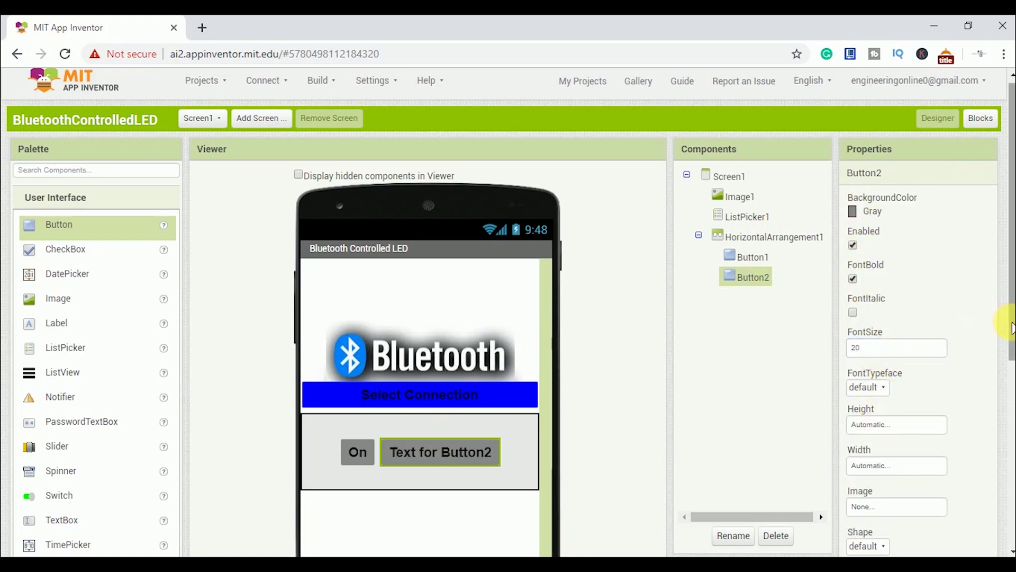
pyautogui.moveTo(1012, 326); pyautogui.dragTo(1009, 447)
# Set Button2's text to 'Off', reselect Screen1 and pick Label from the palette
pyautogui.doubleClick(902, 399)
pyautogui.write('Off')
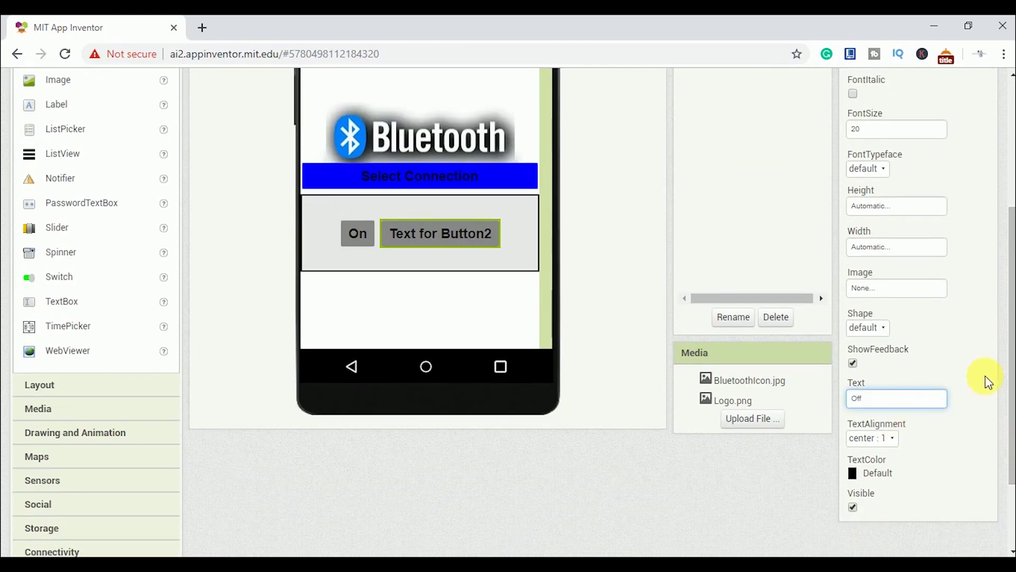
pyautogui.moveTo(1011, 373); pyautogui.dragTo(1004, 306)
pyautogui.click(948, 267)
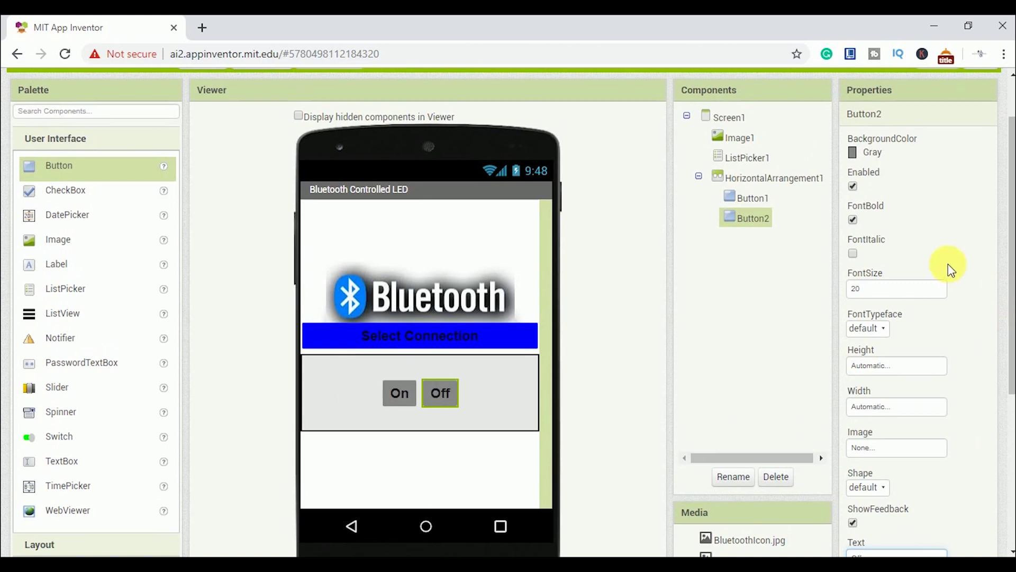
pyautogui.click(477, 441)
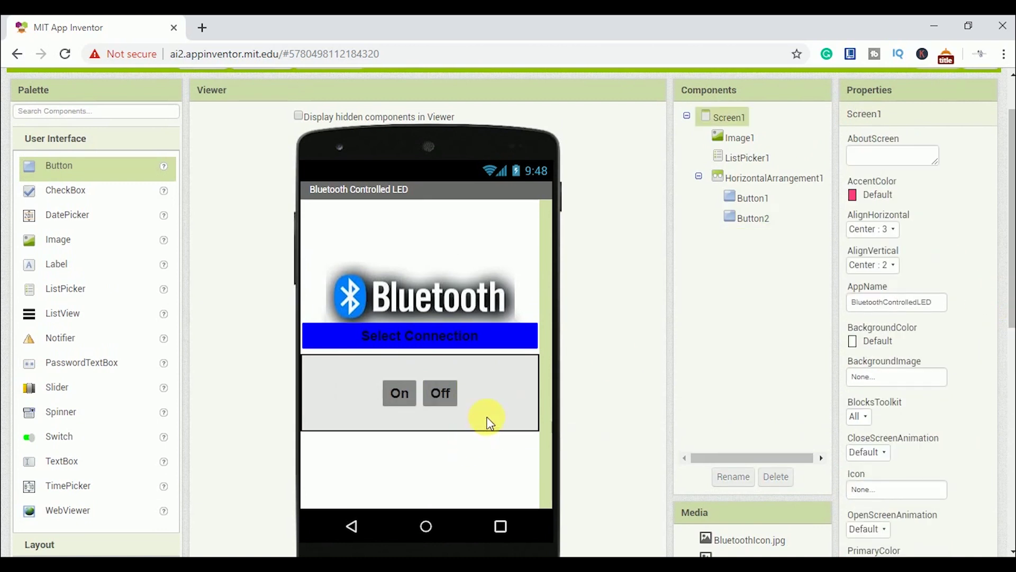
pyautogui.click(488, 423)
pyautogui.click(493, 453)
pyautogui.click(103, 264)
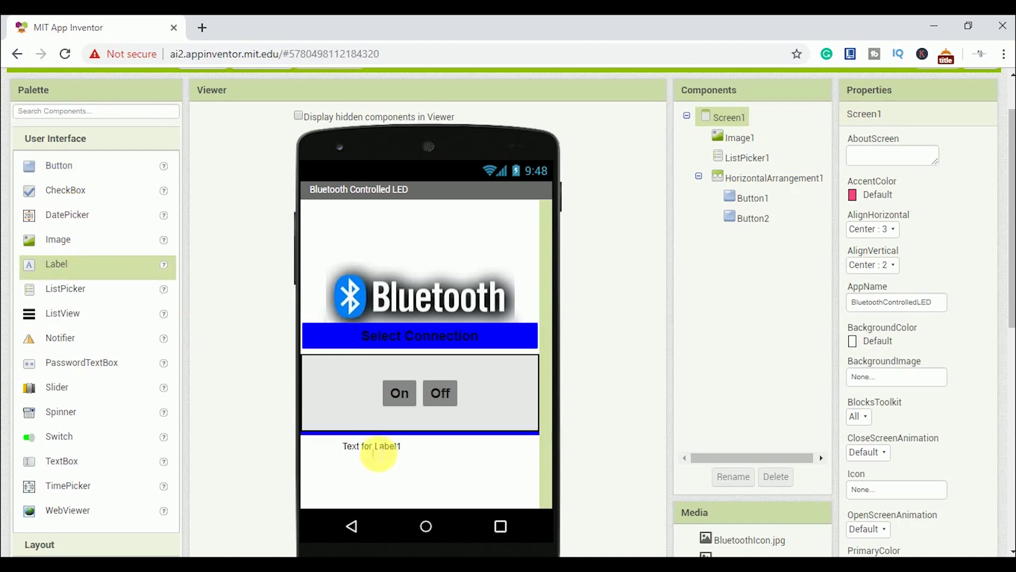
# Add Label1 below the buttons with bold size-16 text and Fill parent width
pyautogui.moveTo(139, 292); pyautogui.dragTo(369, 446)
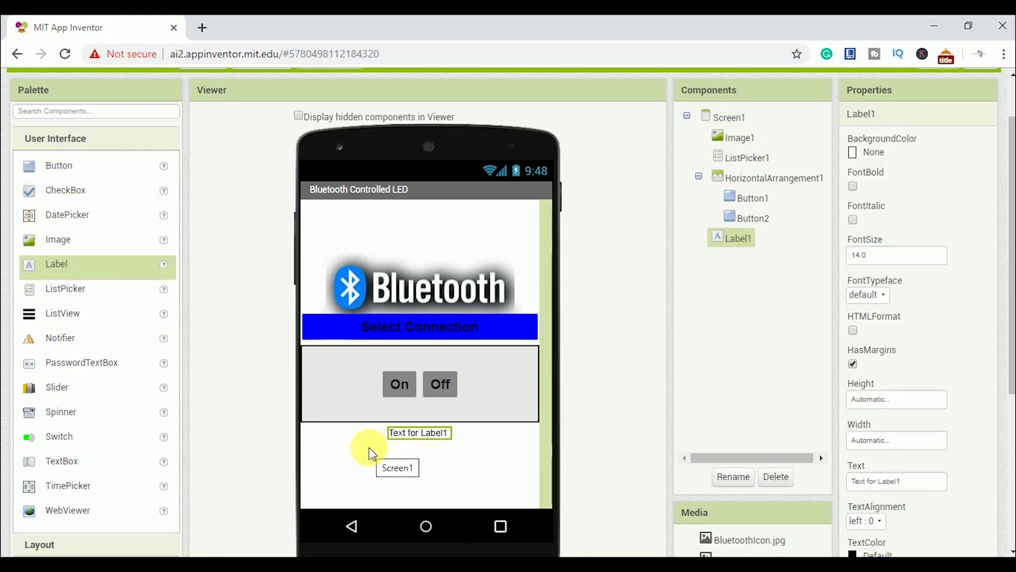
pyautogui.click(854, 186)
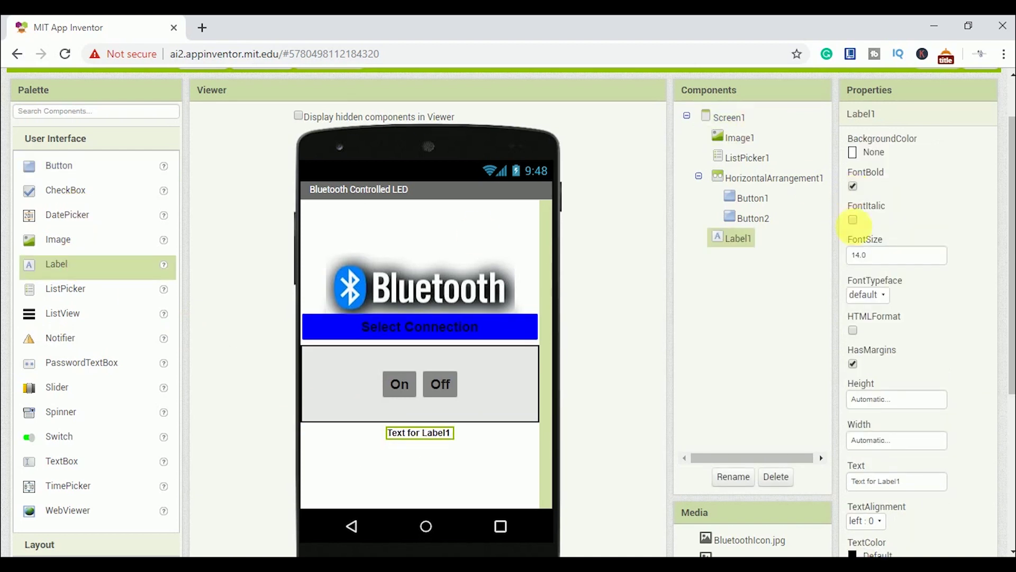
pyautogui.click(867, 256)
pyautogui.write('16')
pyautogui.press('Return')
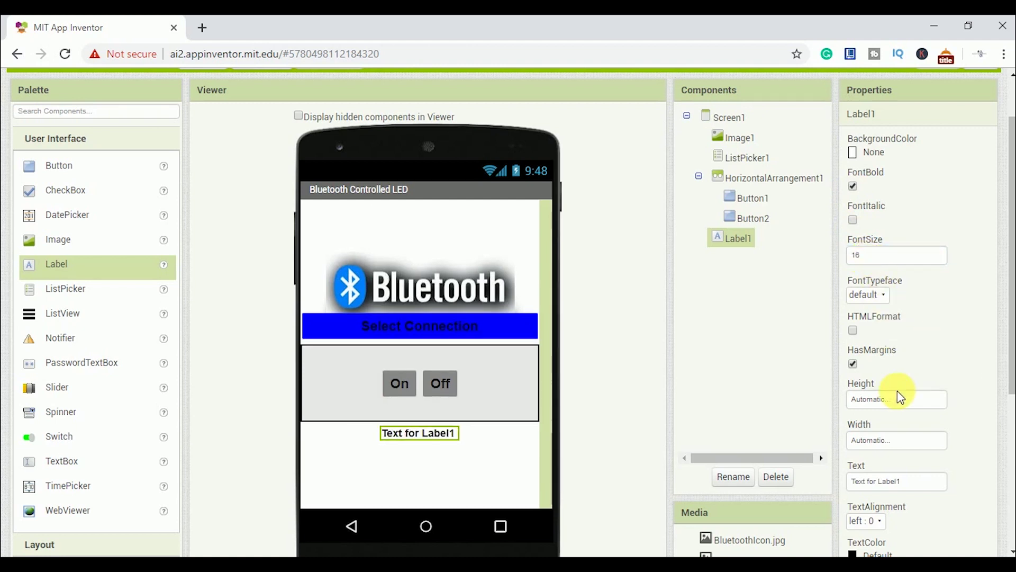
pyautogui.click(897, 441)
pyautogui.click(880, 457)
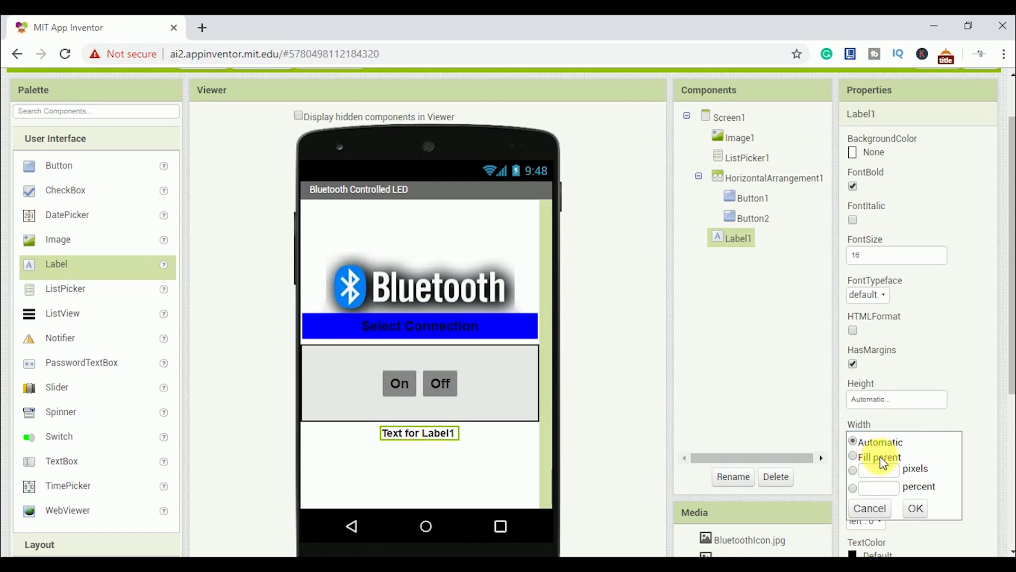
pyautogui.click(916, 509)
pyautogui.scroll(-1, 977, 428)
pyautogui.scroll(-3, 977, 427)
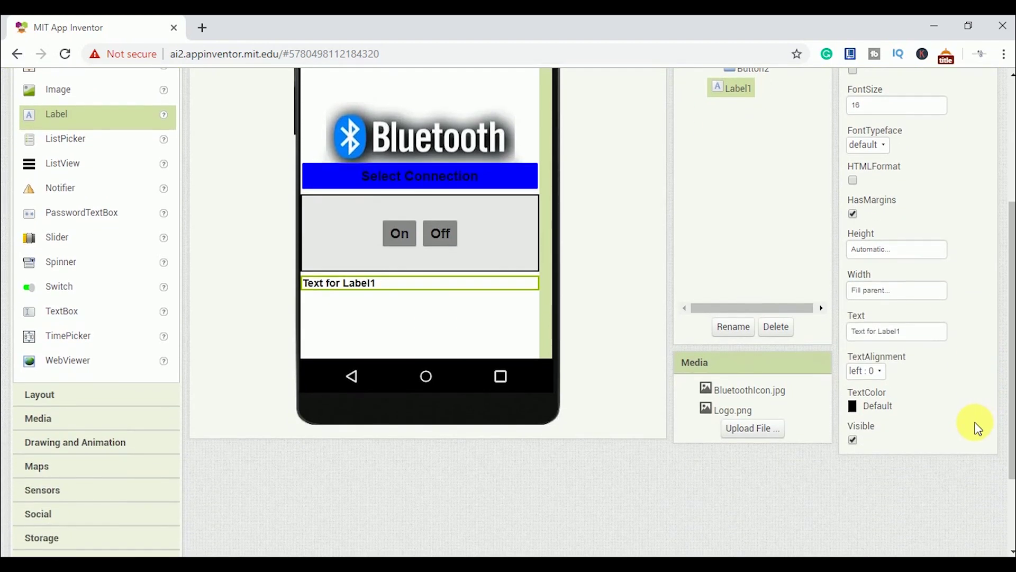
# Make Label1 read 'Bluetooth is Connected', centred, hidden, with hidden components shown in Viewer
pyautogui.click(906, 332)
pyautogui.write('Bluetooth is Connect')
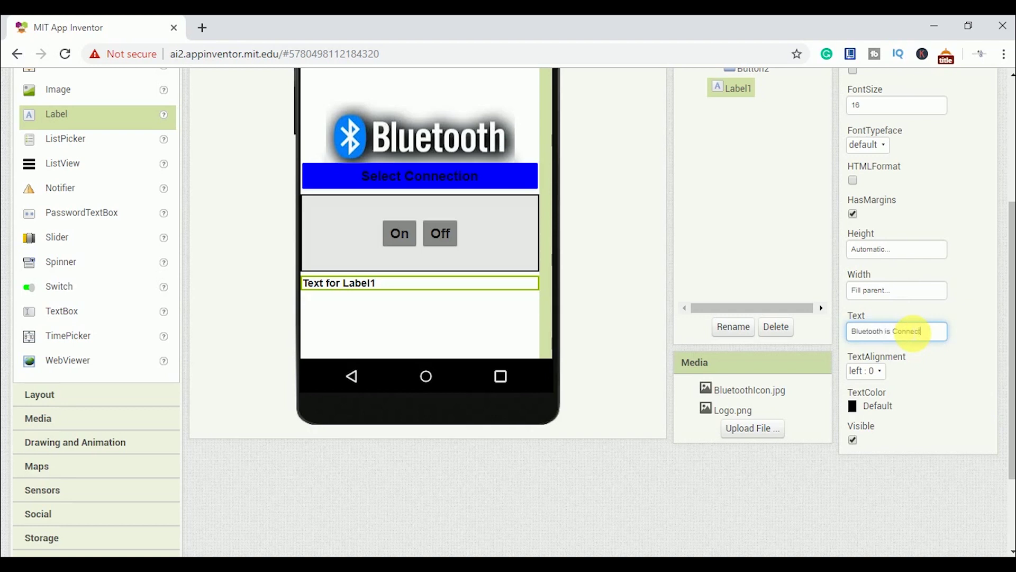
pyautogui.write('ed')
pyautogui.click(866, 372)
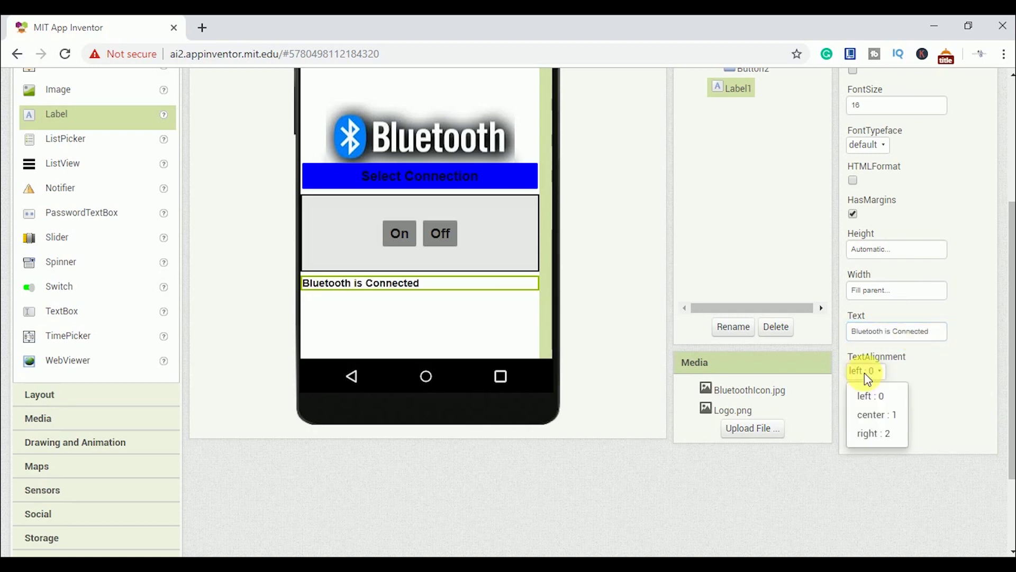
pyautogui.click(869, 413)
pyautogui.click(853, 440)
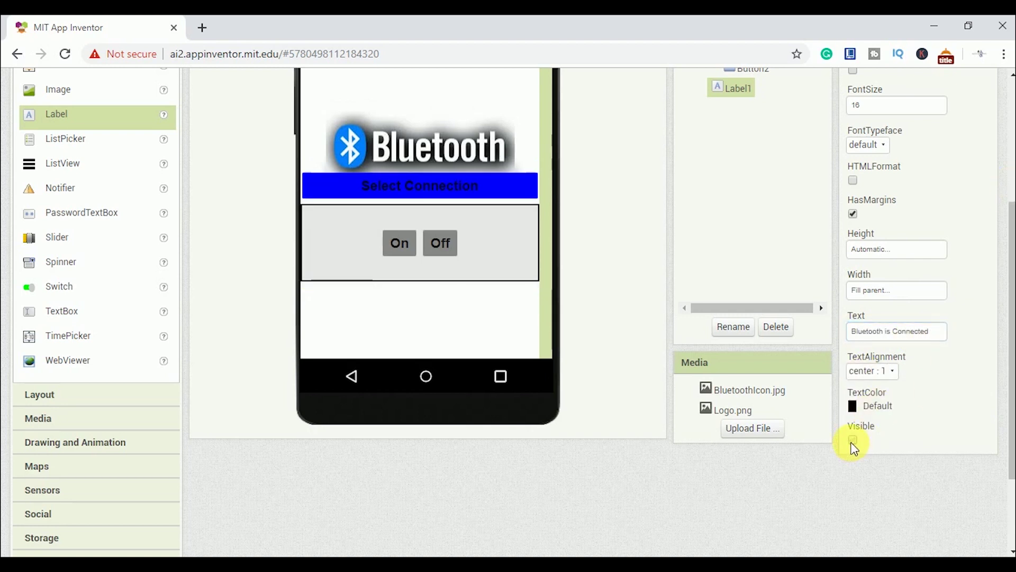
pyautogui.scroll(3, 1009, 111)
pyautogui.click(298, 180)
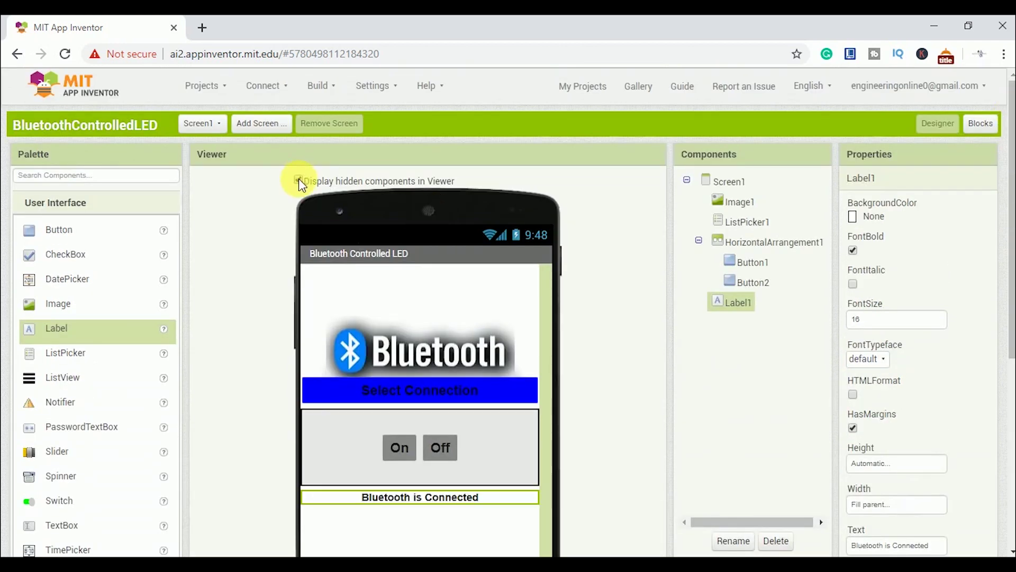
pyautogui.scroll(-3, 838, 338)
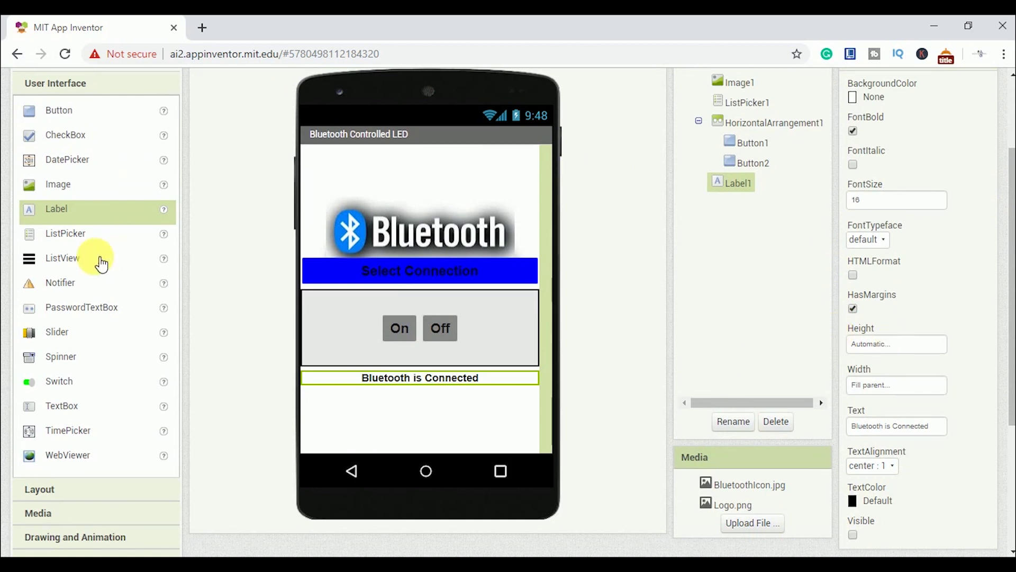
# Add Image2 below the label with Fill parent height and width
pyautogui.moveTo(57, 184); pyautogui.dragTo(429, 433)
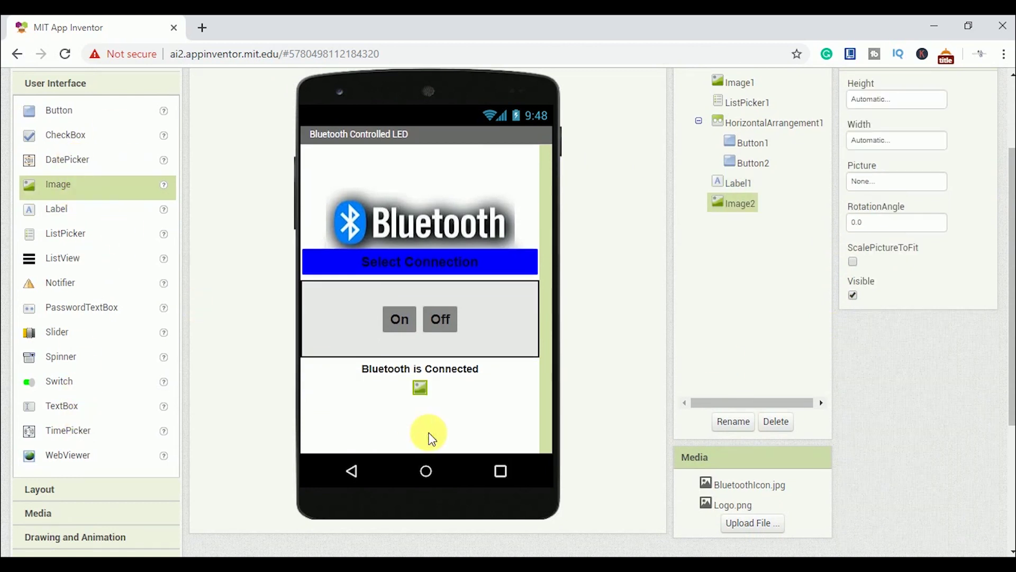
pyautogui.click(1010, 111)
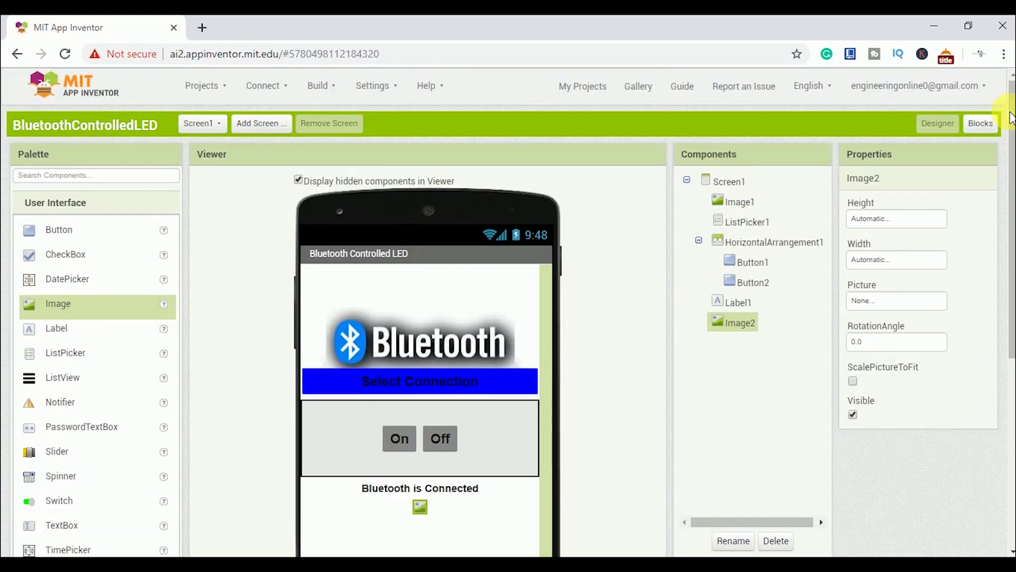
pyautogui.click(883, 222)
pyautogui.click(914, 286)
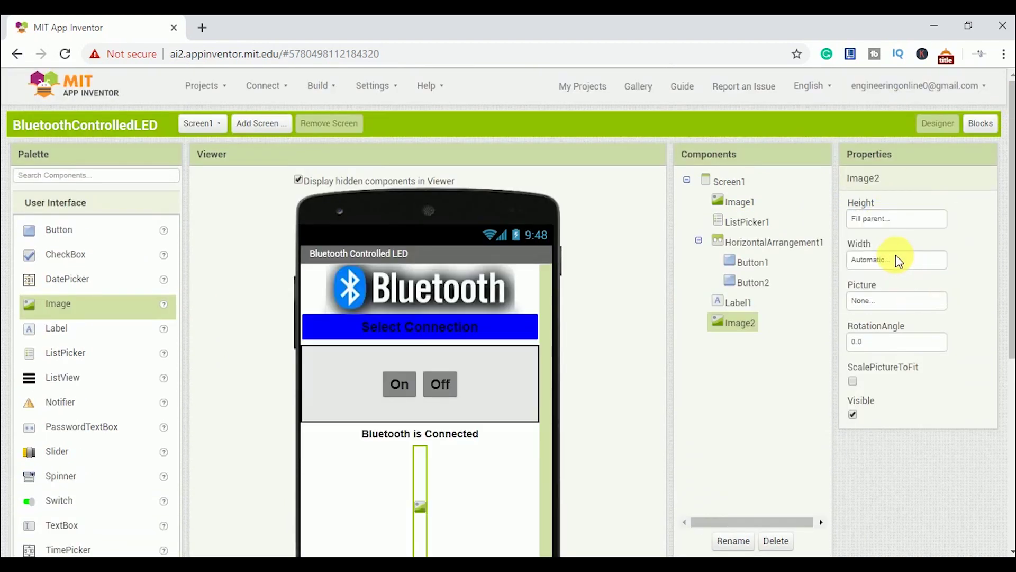
pyautogui.click(896, 259)
pyautogui.click(872, 276)
pyautogui.click(915, 327)
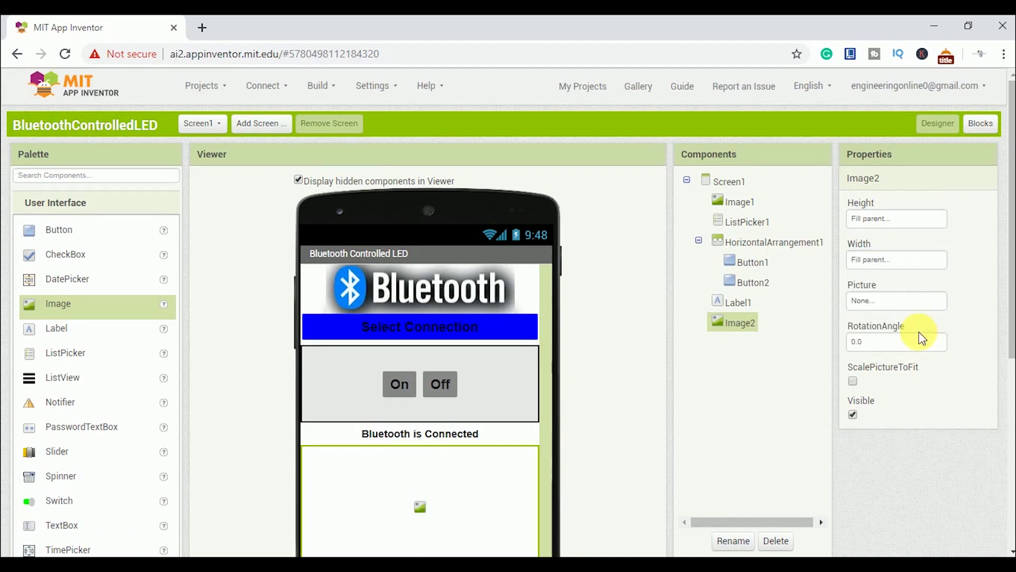
# Set Image2's picture to Logo.png and drop Button3 below it
pyautogui.click(896, 301)
pyautogui.click(896, 324)
pyautogui.click(915, 445)
pyautogui.scroll(-3, 912, 468)
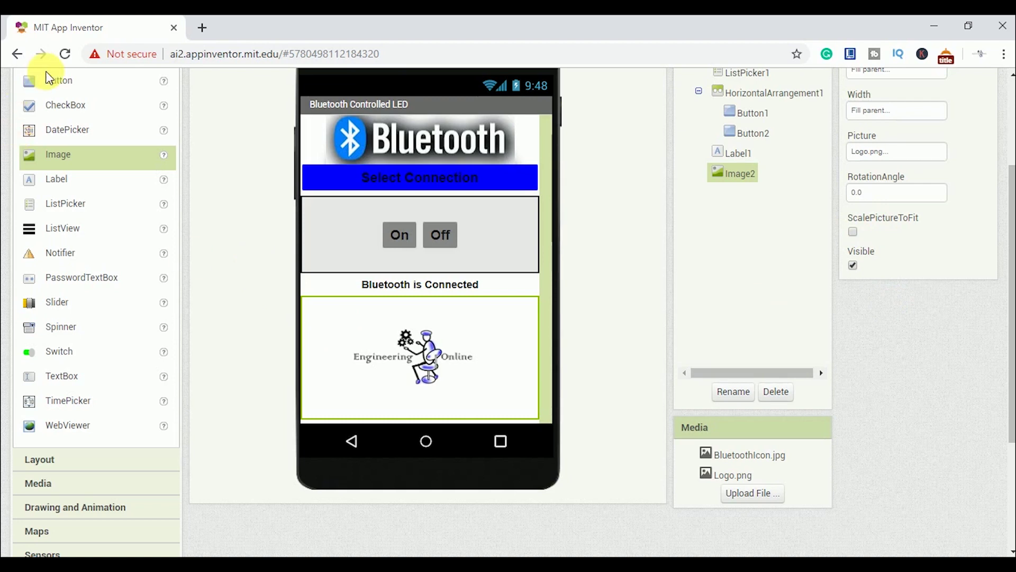
pyautogui.moveTo(59, 80)
pyautogui.mouseDown()
pyautogui.moveTo(333, 425)
pyautogui.moveTo(346, 416)
pyautogui.mouseUp()
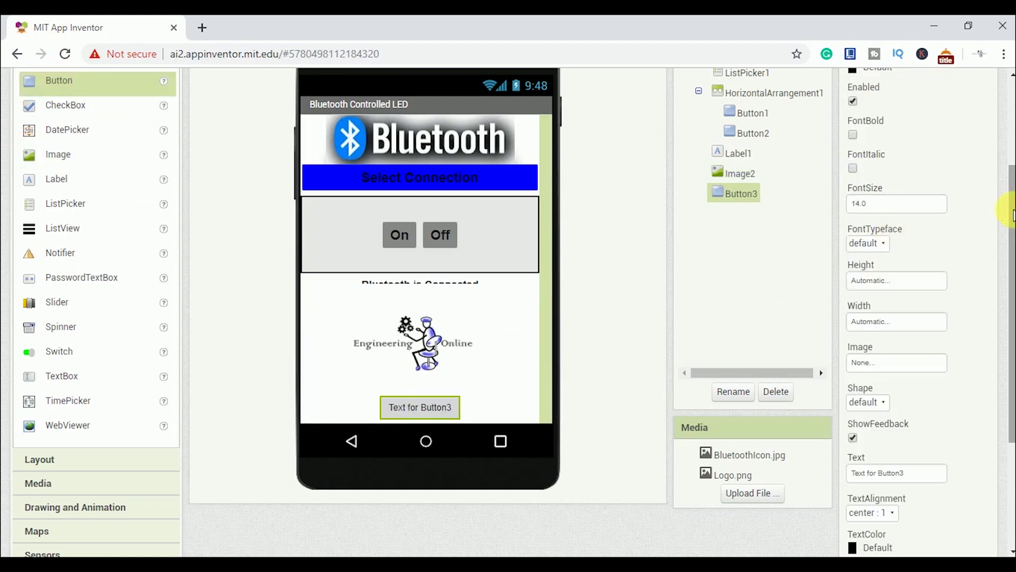
# Give Button3 a red background and bold size-20 text
pyautogui.rightClick(1009, 154)
pyautogui.click(1011, 149)
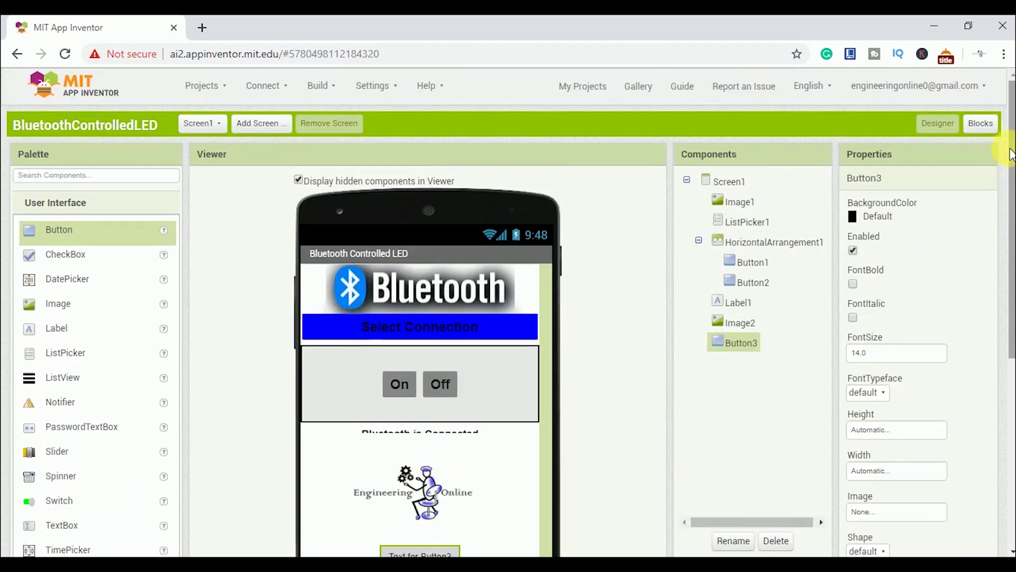
pyautogui.moveTo(1011, 154); pyautogui.dragTo(1011, 181)
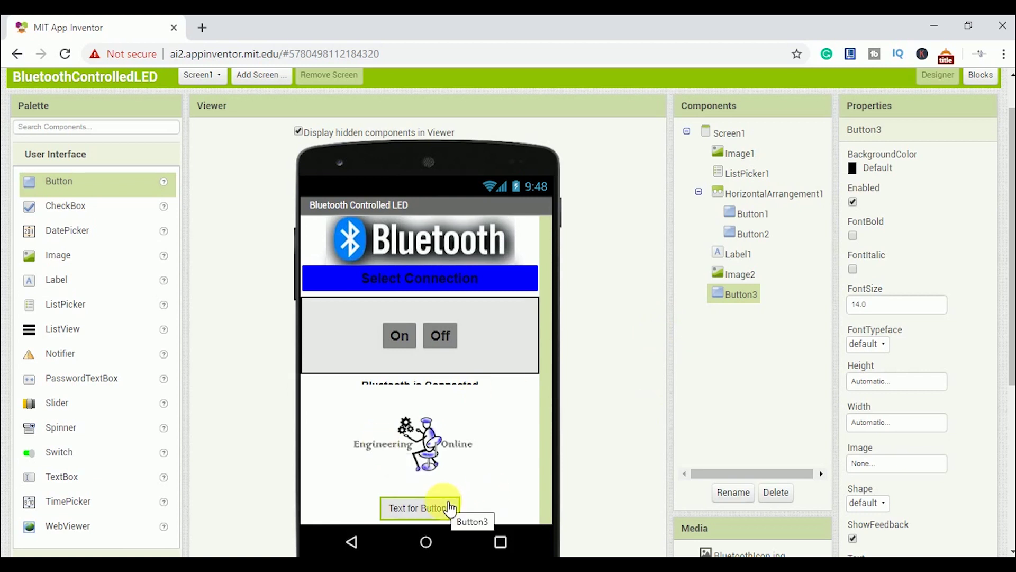
pyautogui.click(861, 169)
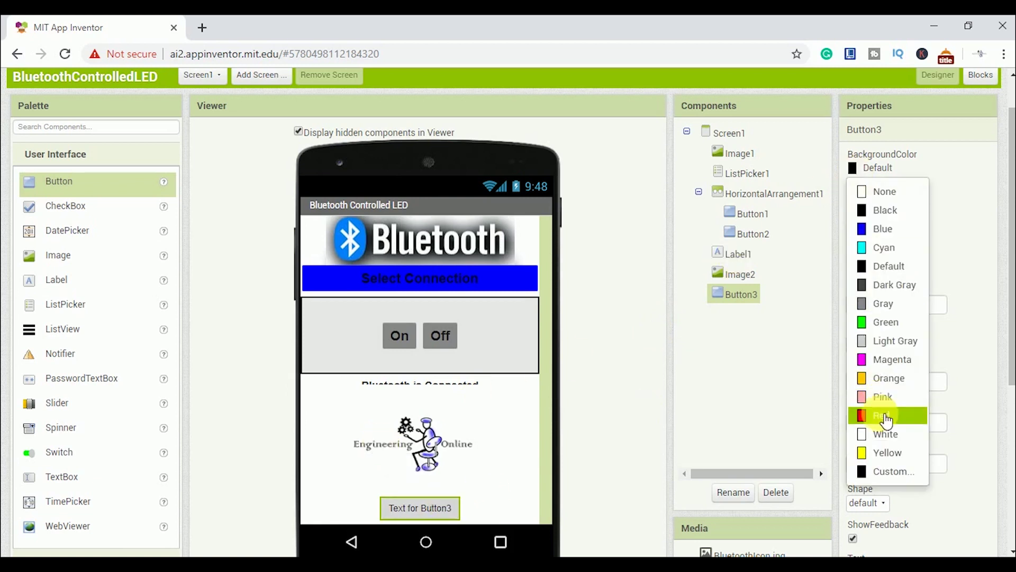
pyautogui.click(881, 415)
pyautogui.click(852, 235)
pyautogui.click(881, 304)
pyautogui.write('20')
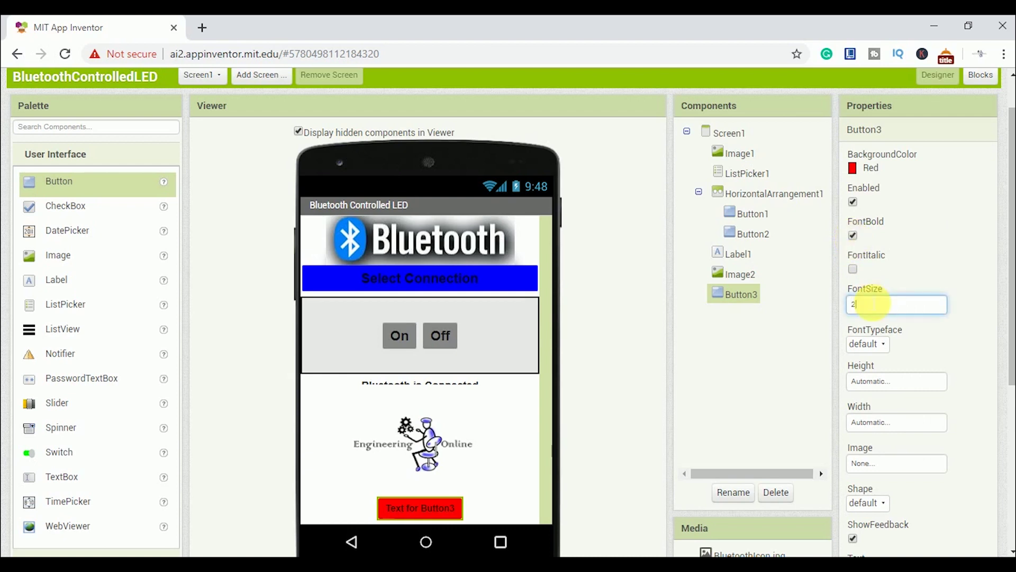
pyautogui.press('Return')
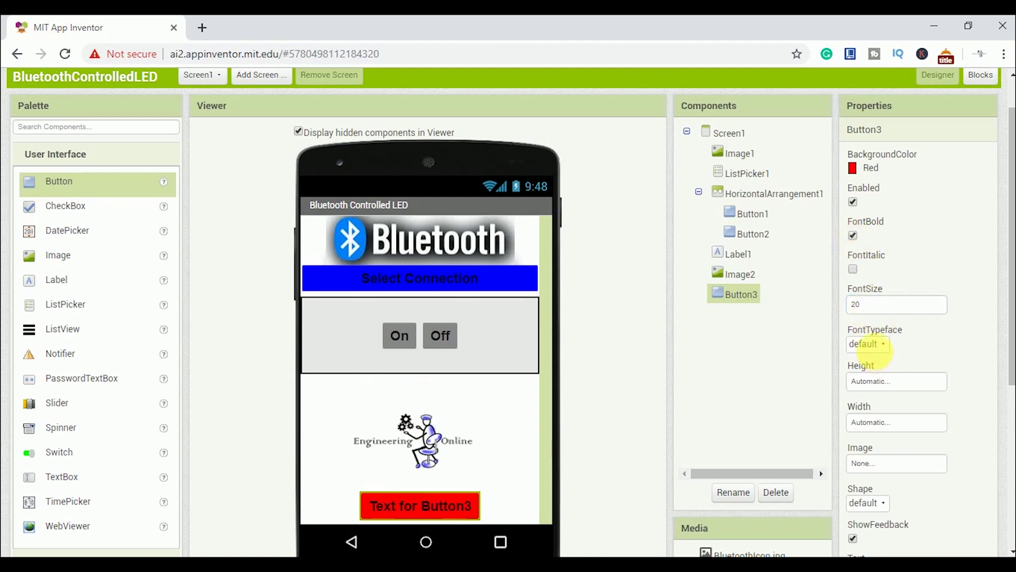
# Make Button3 10 pixels tall and Fill parent wide, captioned 'Disconnect'
pyautogui.click(885, 384)
pyautogui.write('10')
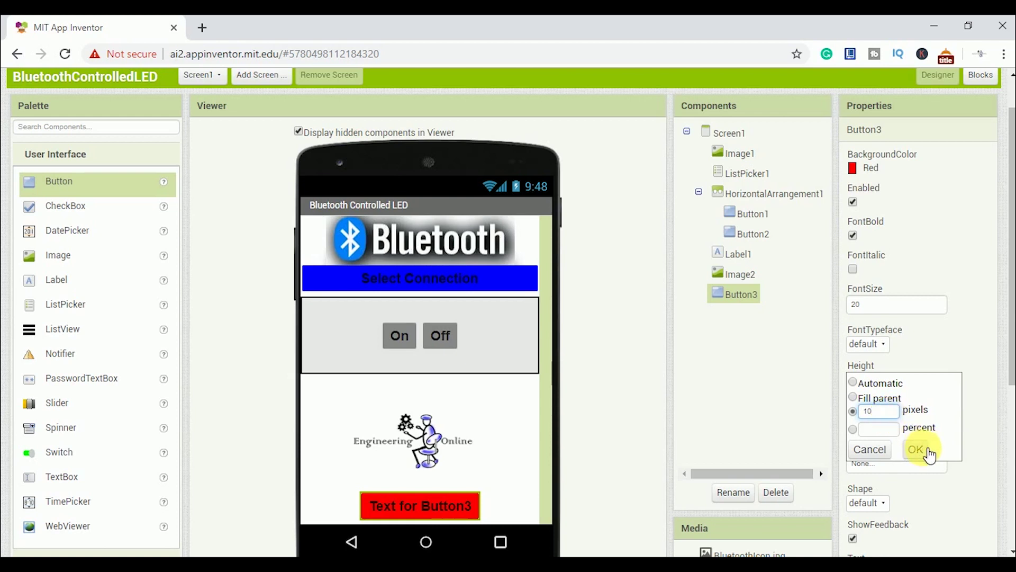
pyautogui.click(919, 450)
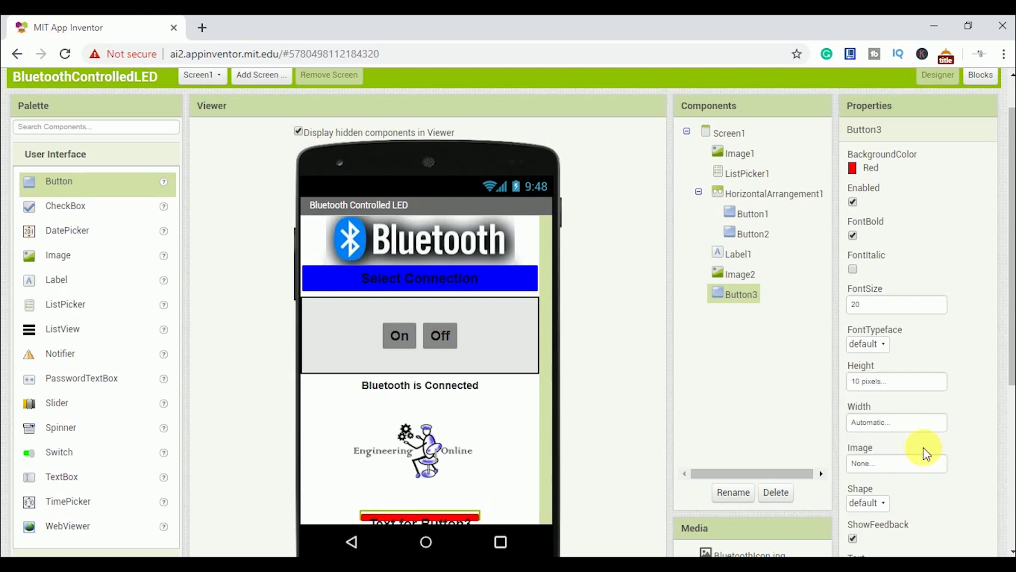
pyautogui.click(903, 425)
pyautogui.click(854, 439)
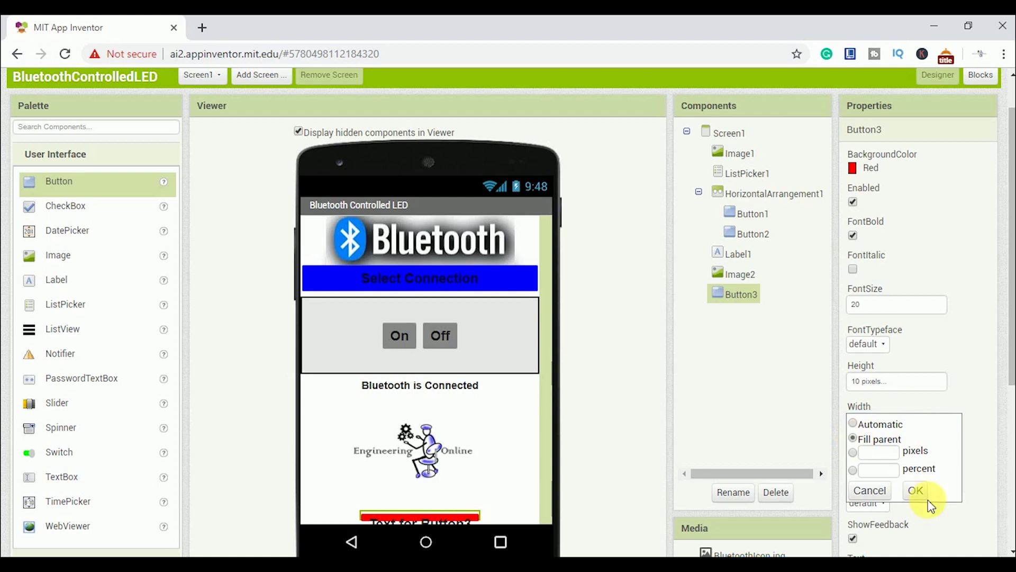
pyautogui.click(917, 490)
pyautogui.scroll(-1, 976, 414)
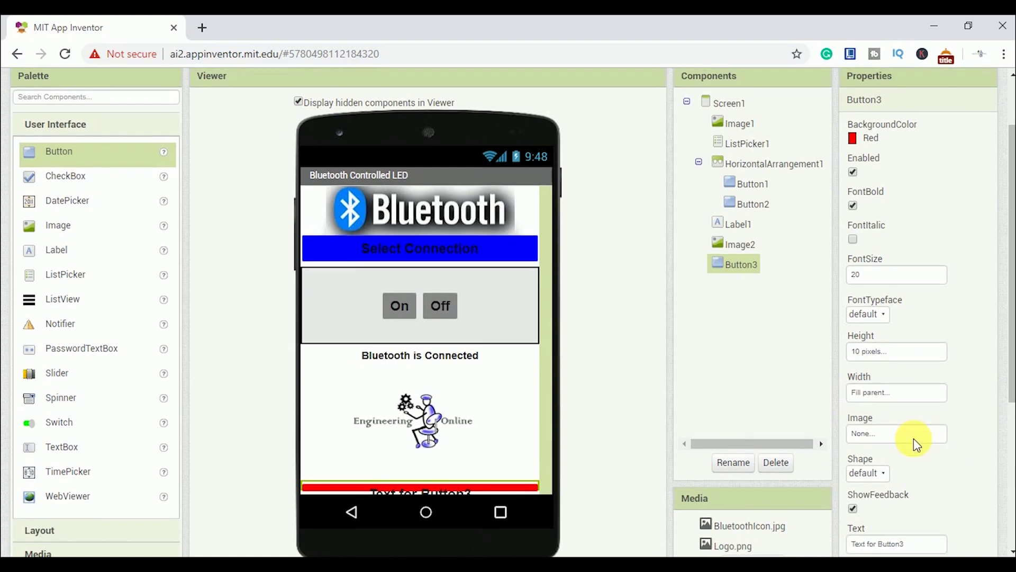
pyautogui.click(913, 544)
pyautogui.write('Disconnec')
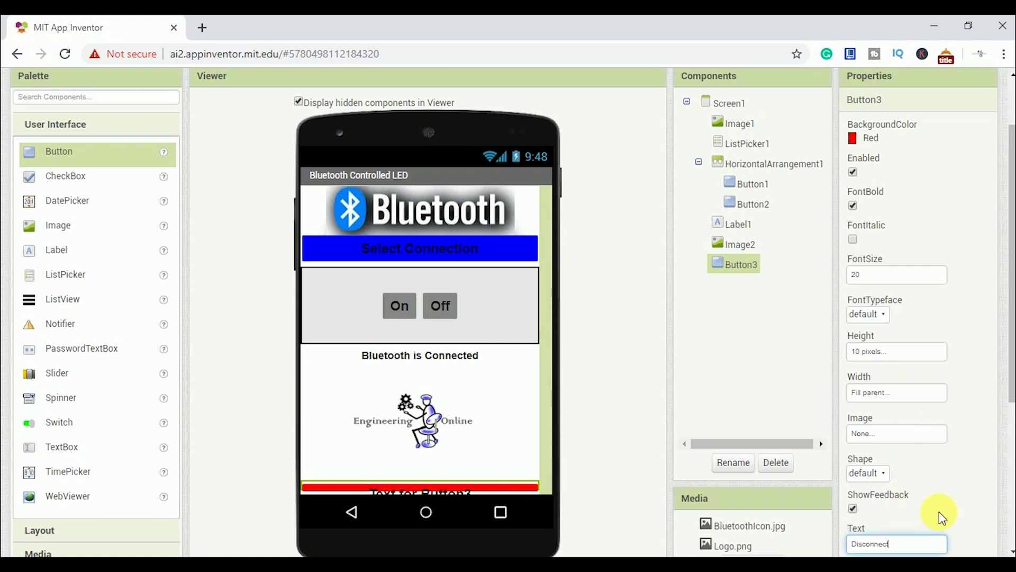
pyautogui.write('t')
pyautogui.press('Return')
pyautogui.scroll(-3, 939, 512)
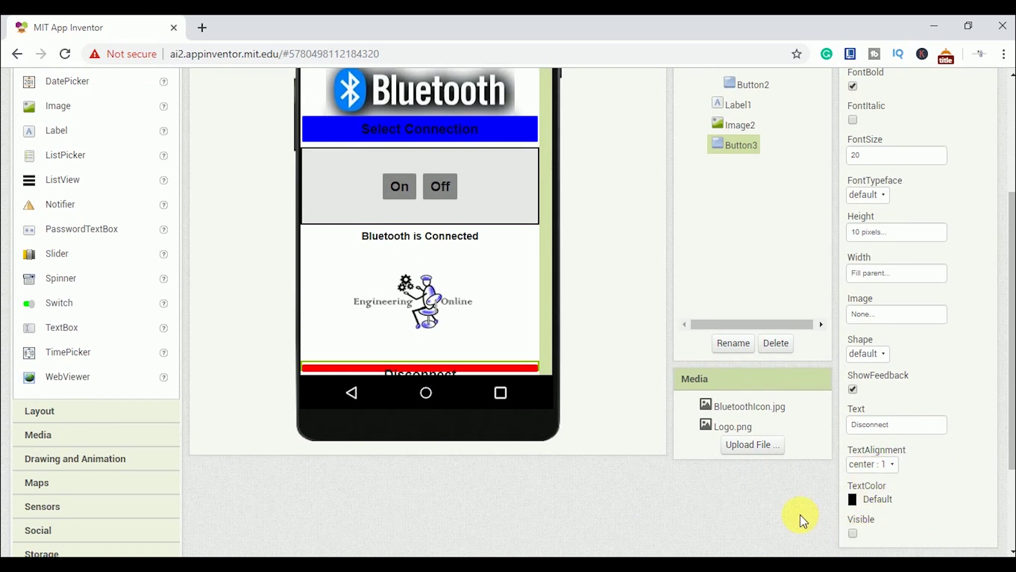
pyautogui.scroll(3, 982, 279)
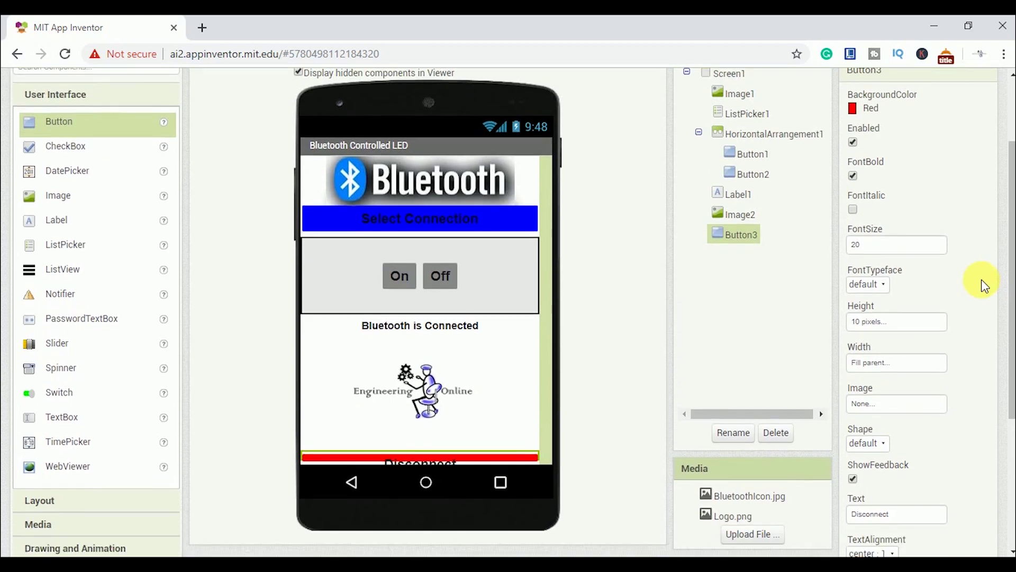
pyautogui.scroll(1, 981, 279)
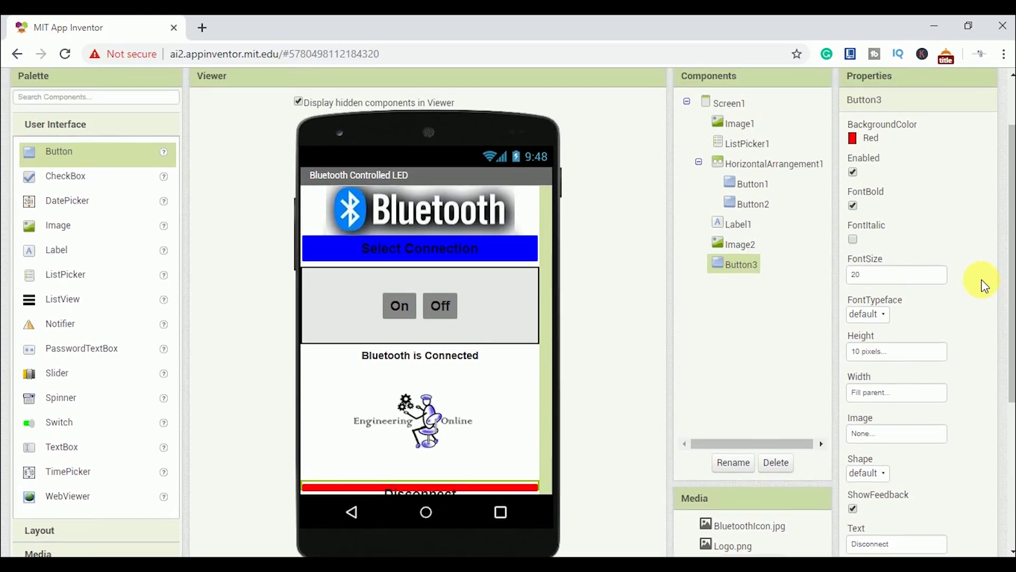
pyautogui.click(447, 200)
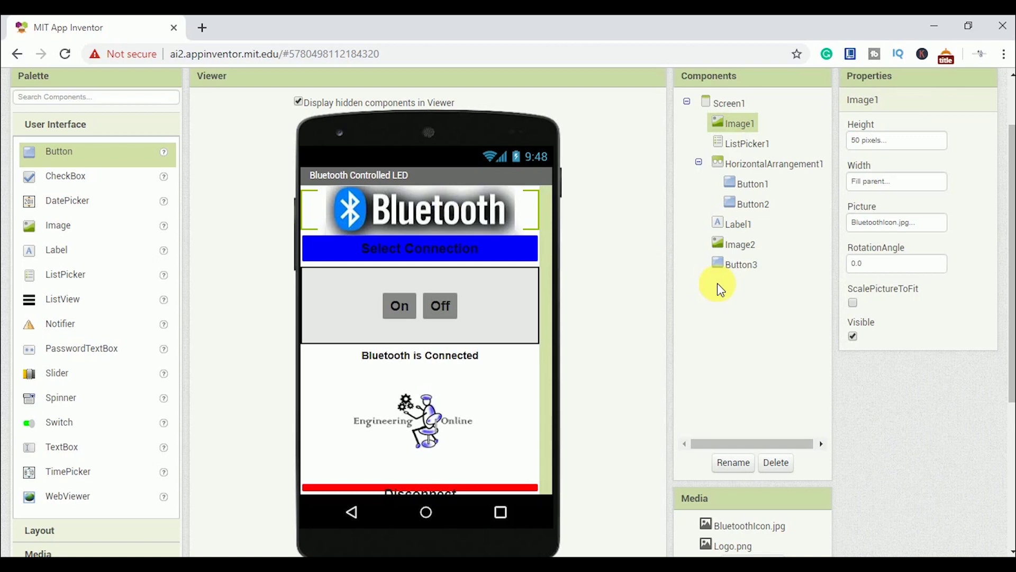
pyautogui.click(739, 265)
# Raise the Disconnect button's height to 20, then 30 pixels
pyautogui.click(877, 354)
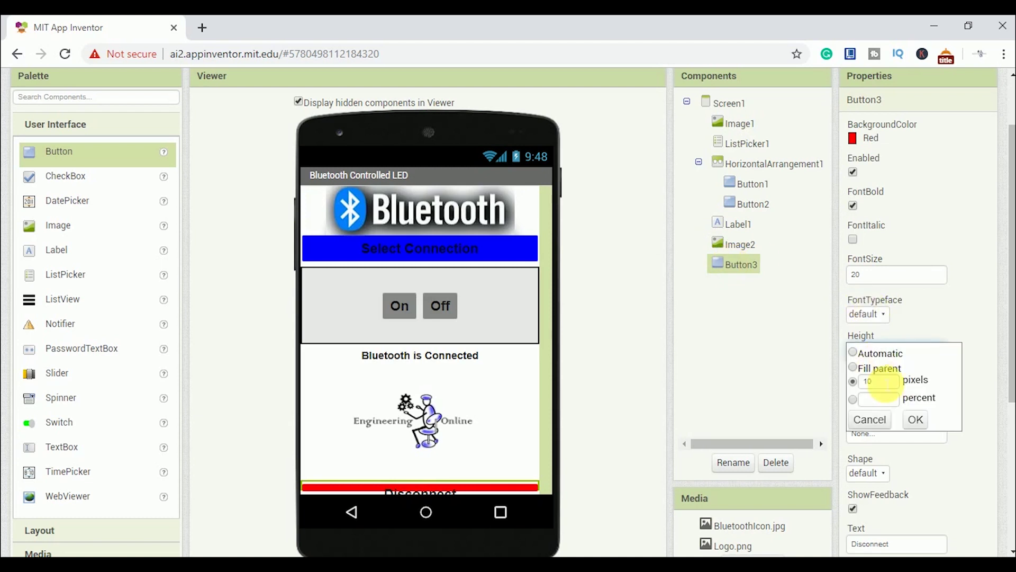
pyautogui.doubleClick(876, 380)
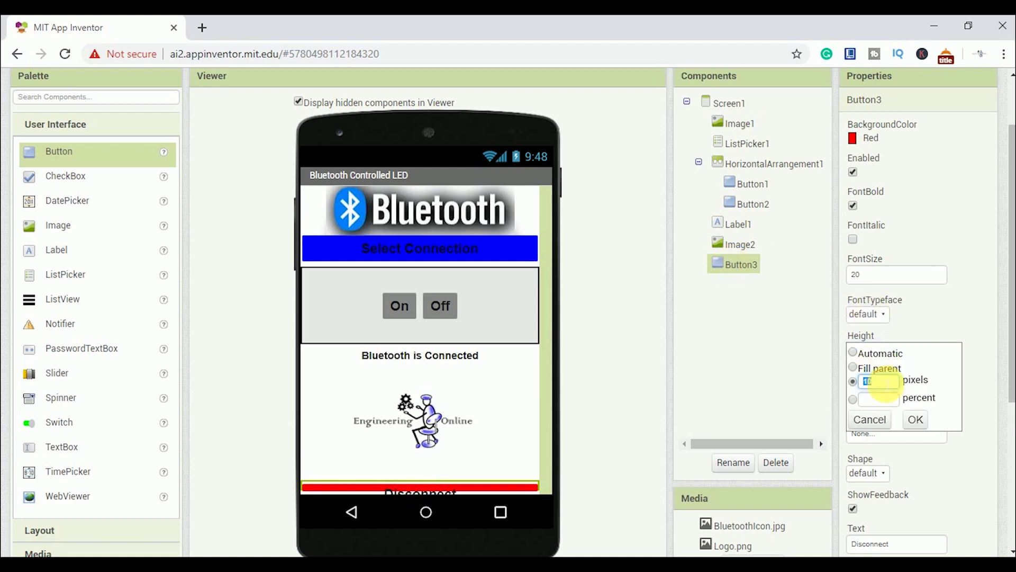
pyautogui.click(916, 420)
pyautogui.click(889, 357)
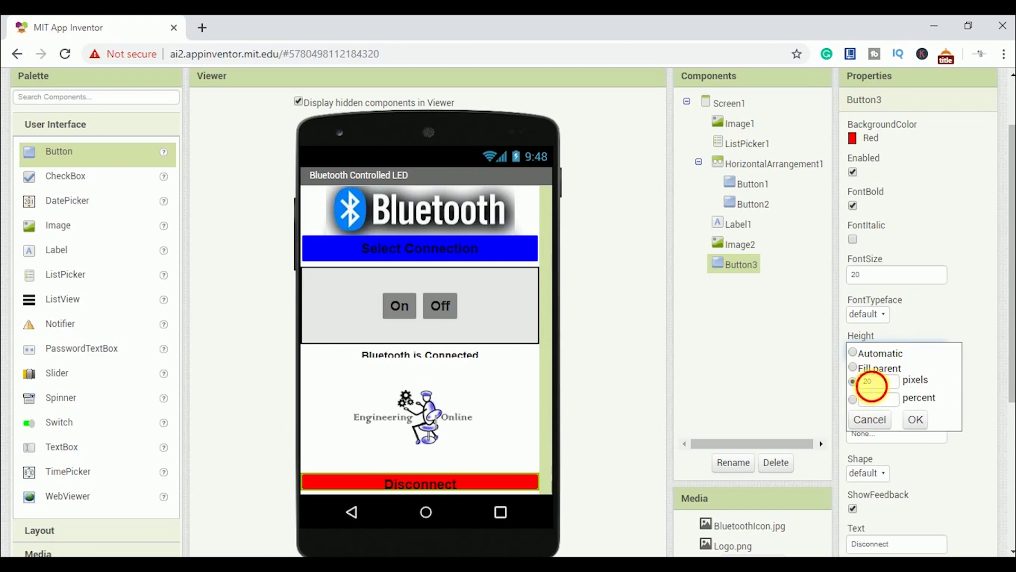
pyautogui.doubleClick(869, 381)
pyautogui.write('30')
pyautogui.click(916, 419)
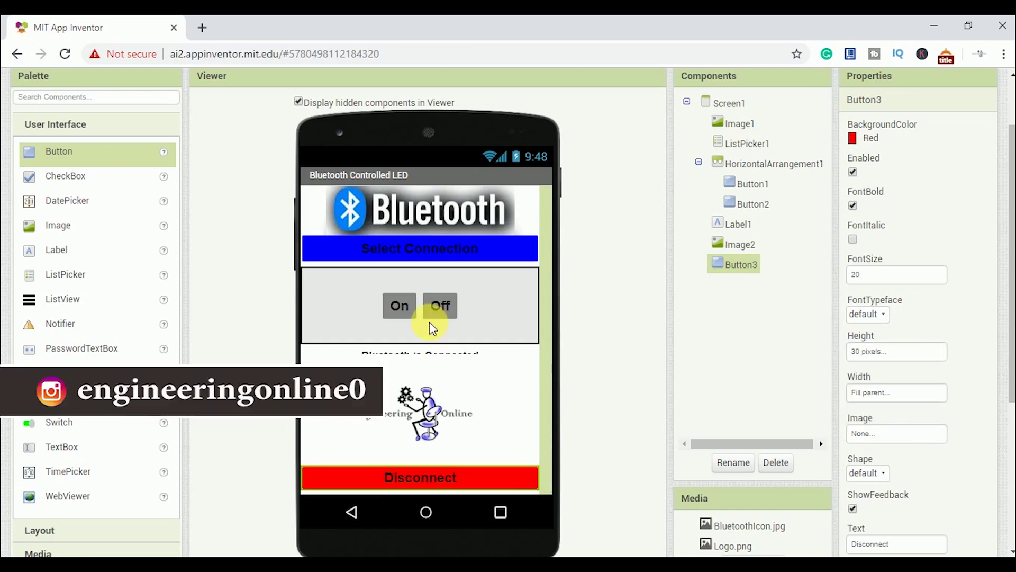
# Set the Bluetooth is Connected label's height to Fill parent
pyautogui.click(432, 346)
pyautogui.click(852, 350)
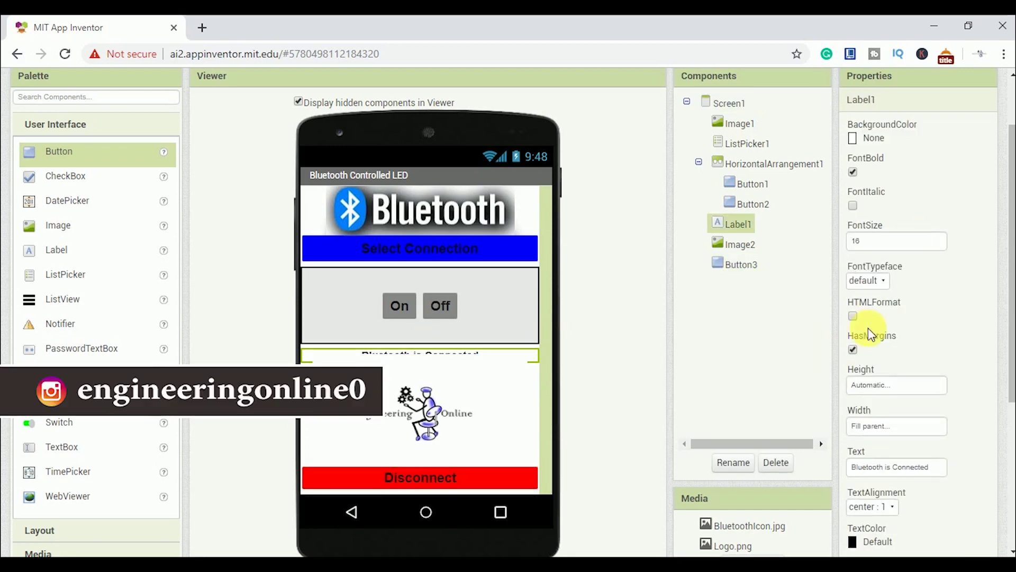
pyautogui.click(884, 386)
pyautogui.click(871, 401)
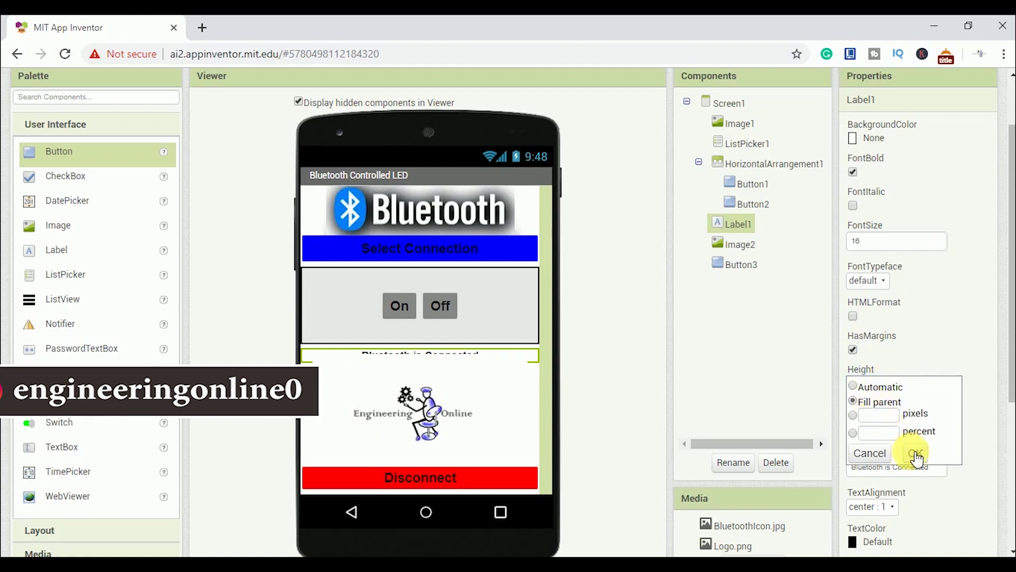
pyautogui.click(913, 453)
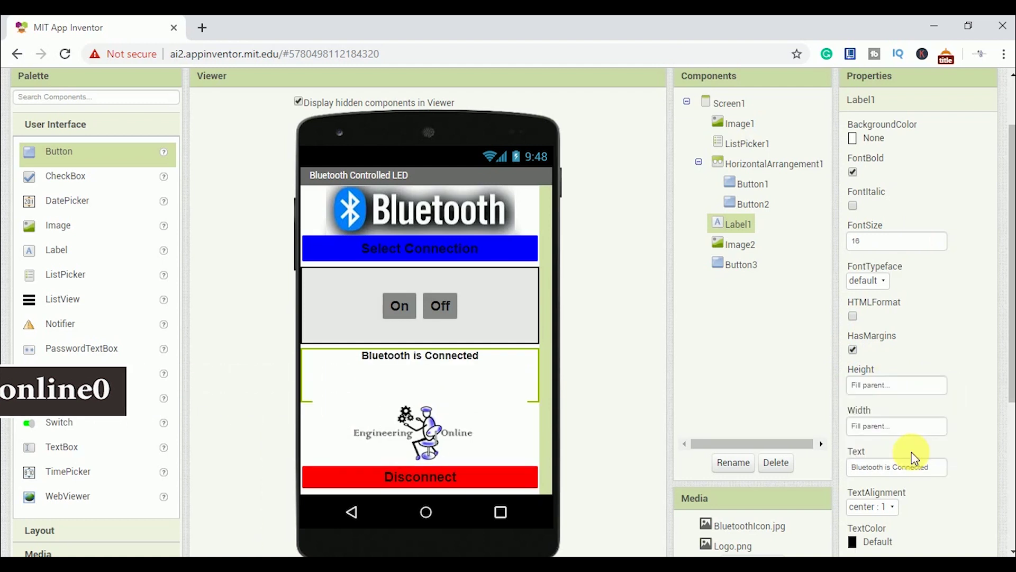
# Select Image1, scroll back to the top and switch to the Blocks editor
pyautogui.click(513, 431)
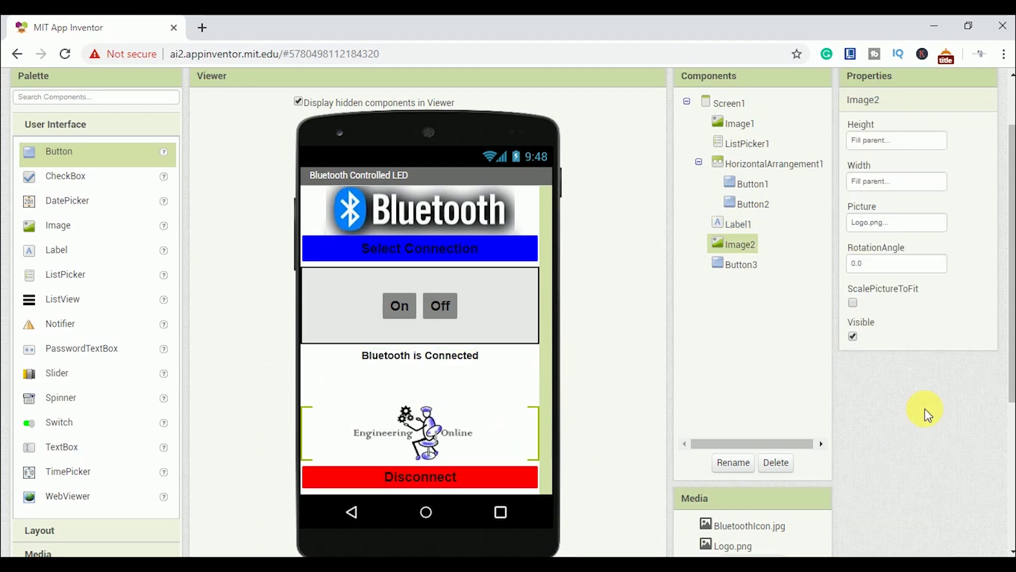
pyautogui.click(528, 224)
pyautogui.doubleClick(667, 287)
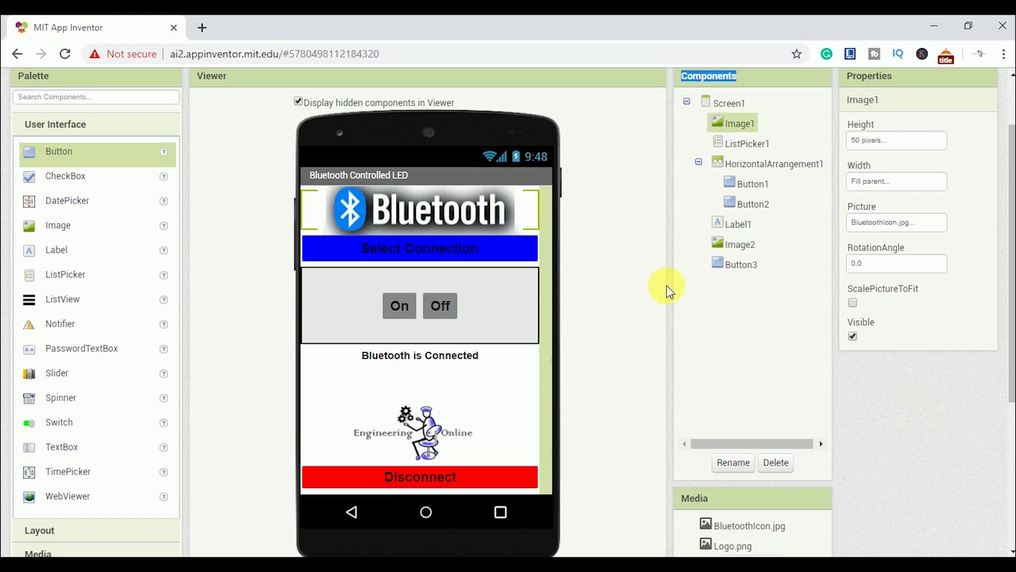
pyautogui.moveTo(1013, 239); pyautogui.dragTo(1010, 198)
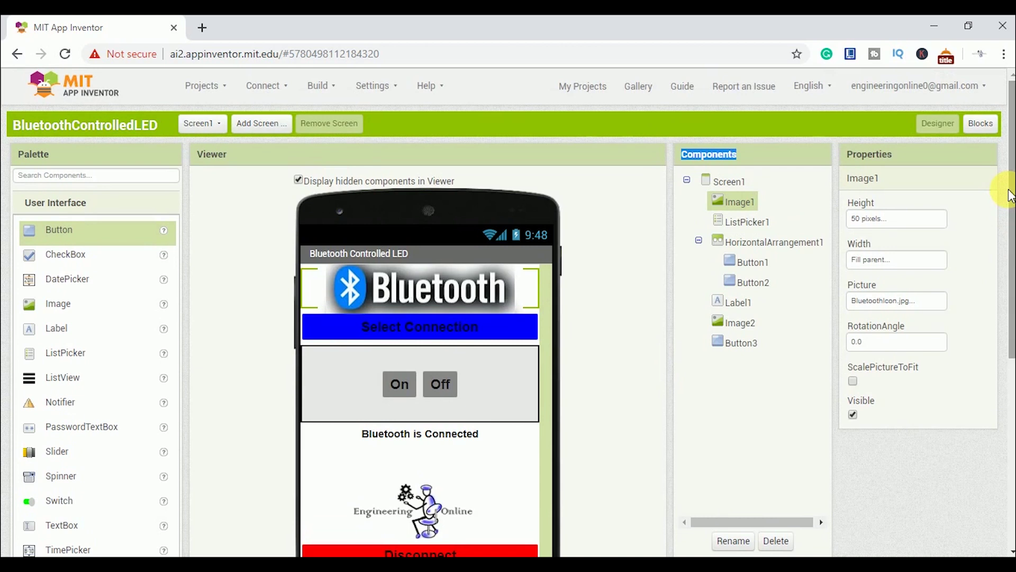
pyautogui.click(983, 125)
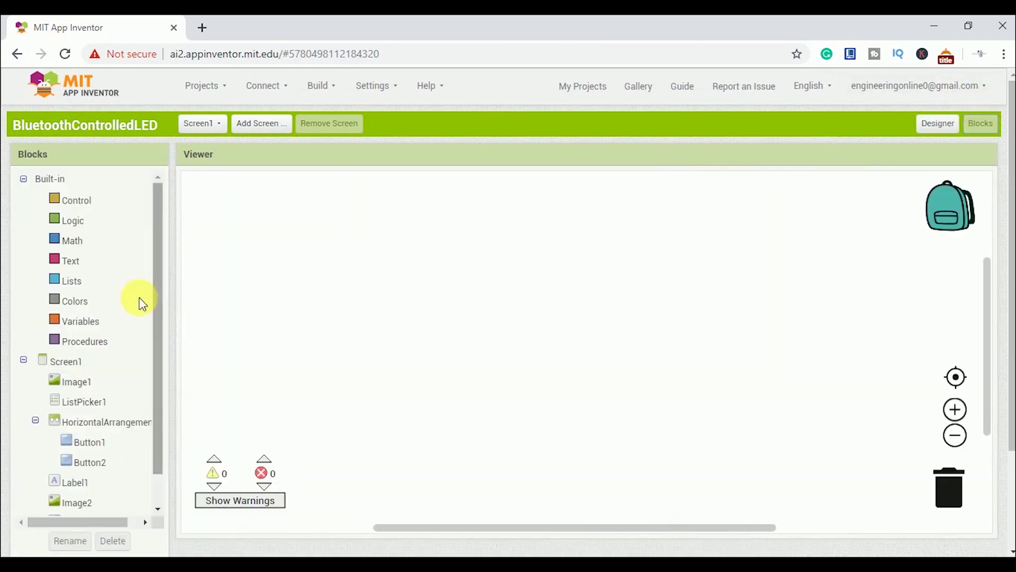
# Place 'when ListPicker1.BeforePicking' with 'set ListPicker1.Elements to' inside, then return to Designer
pyautogui.click(83, 403)
pyautogui.moveTo(318, 244); pyautogui.dragTo(369, 201)
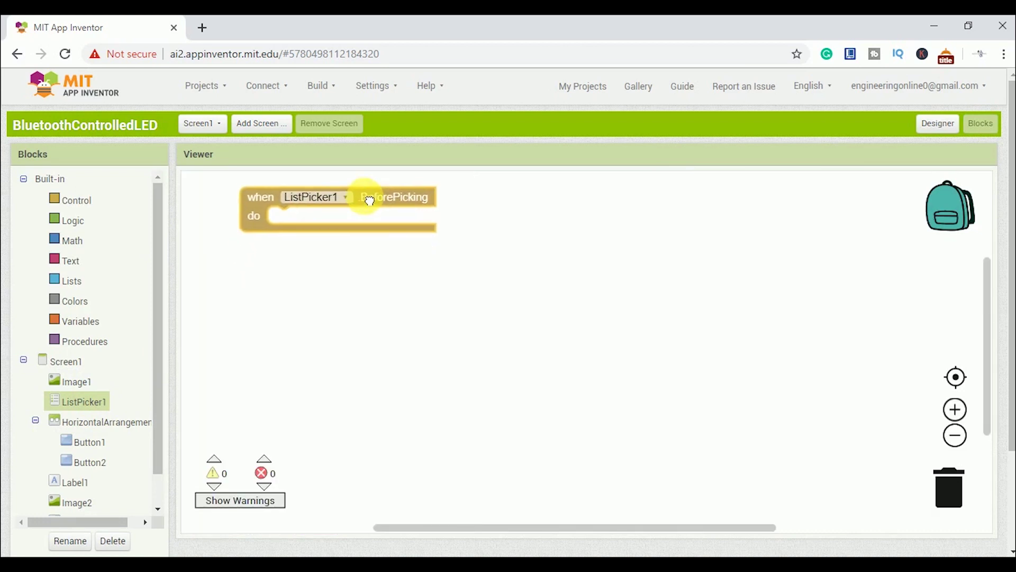
pyautogui.click(92, 402)
pyautogui.scroll(-5, 468, 255)
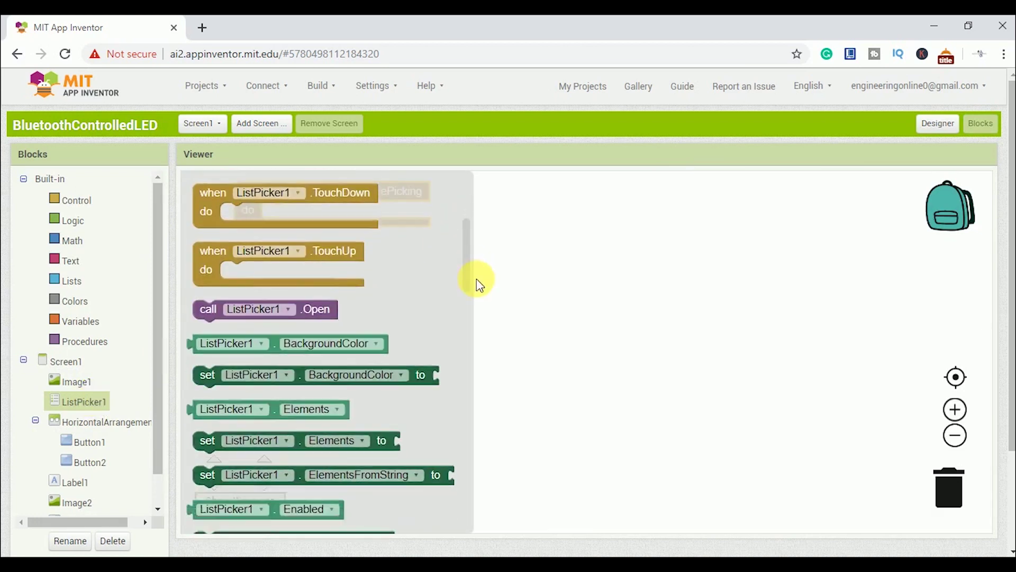
pyautogui.scroll(-3, 479, 284)
pyautogui.moveTo(268, 288); pyautogui.dragTo(289, 227)
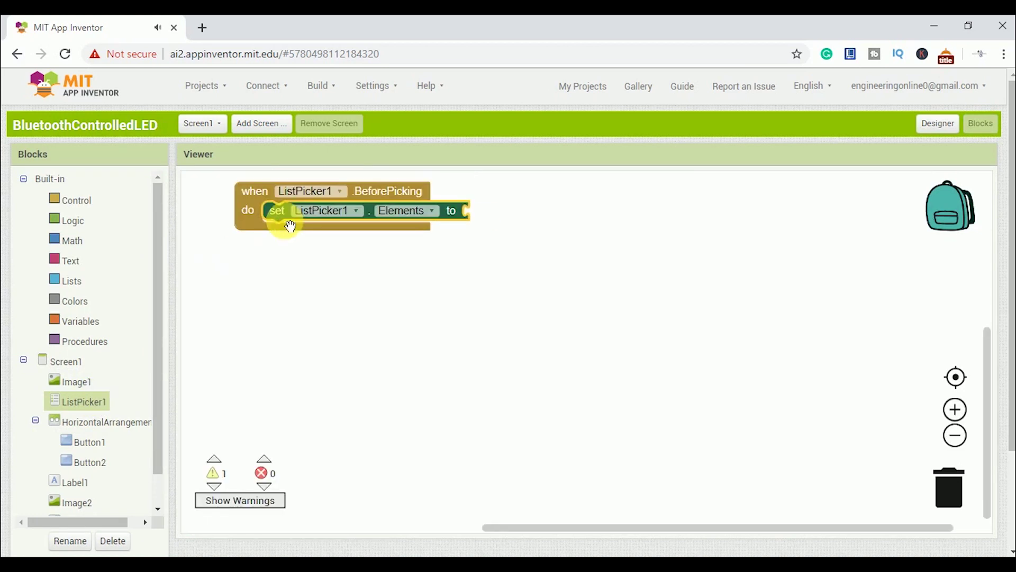
pyautogui.click(933, 123)
pyautogui.scroll(-3, 407, 283)
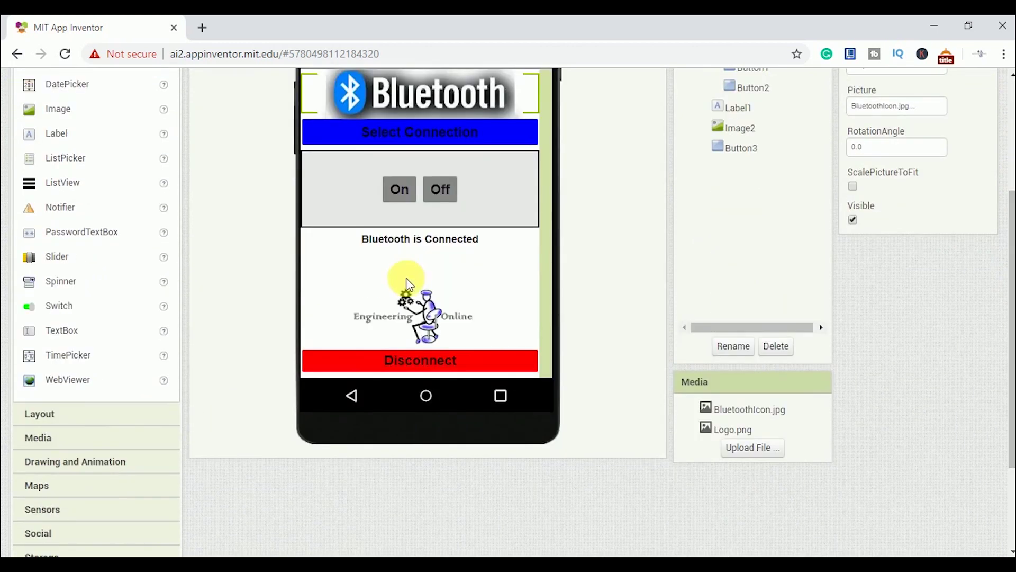
pyautogui.scroll(-2, 224, 498)
# Add a BluetoothClient component from Connectivity, then return to the Blocks editor
pyautogui.click(159, 486)
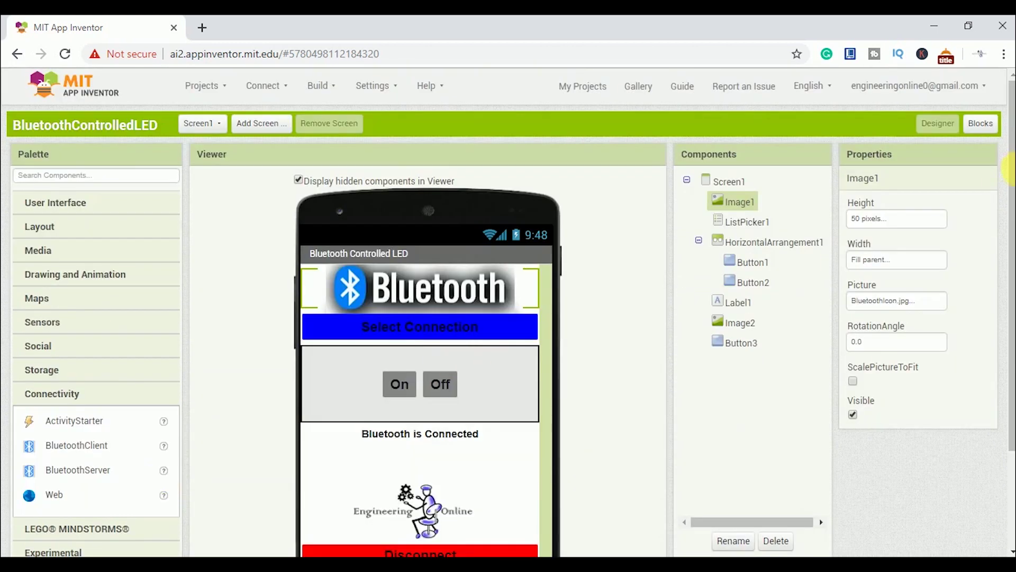
pyautogui.scroll(-2, 85, 342)
pyautogui.moveTo(85, 326); pyautogui.dragTo(324, 424)
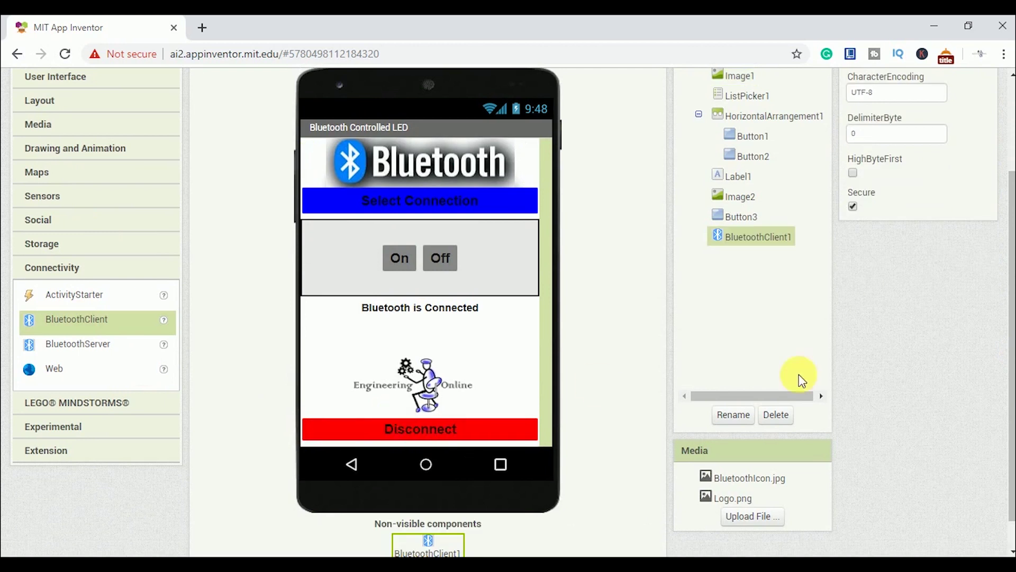
pyautogui.scroll(3, 825, 384)
pyautogui.click(979, 123)
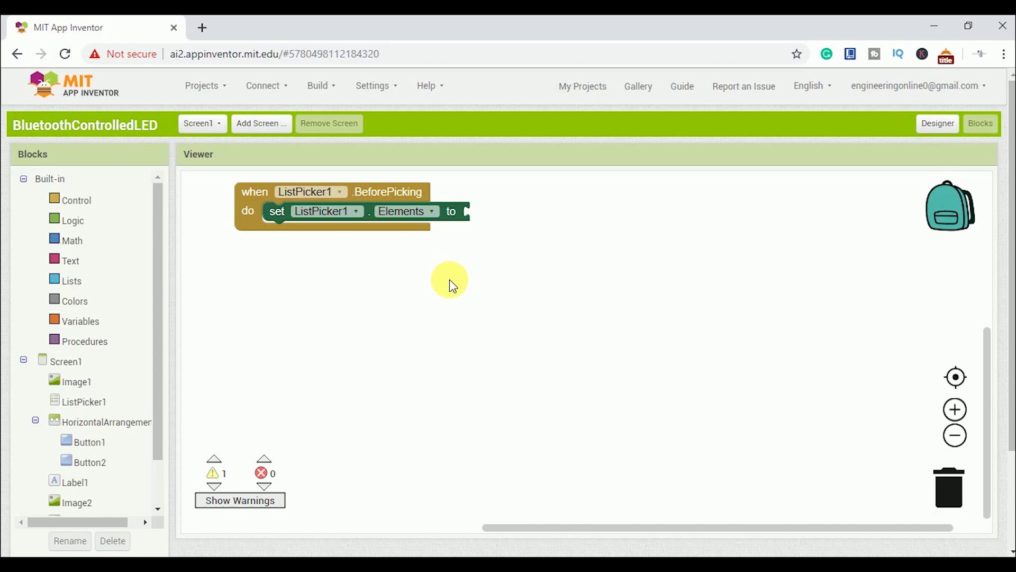
pyautogui.scroll(-2, 90, 398)
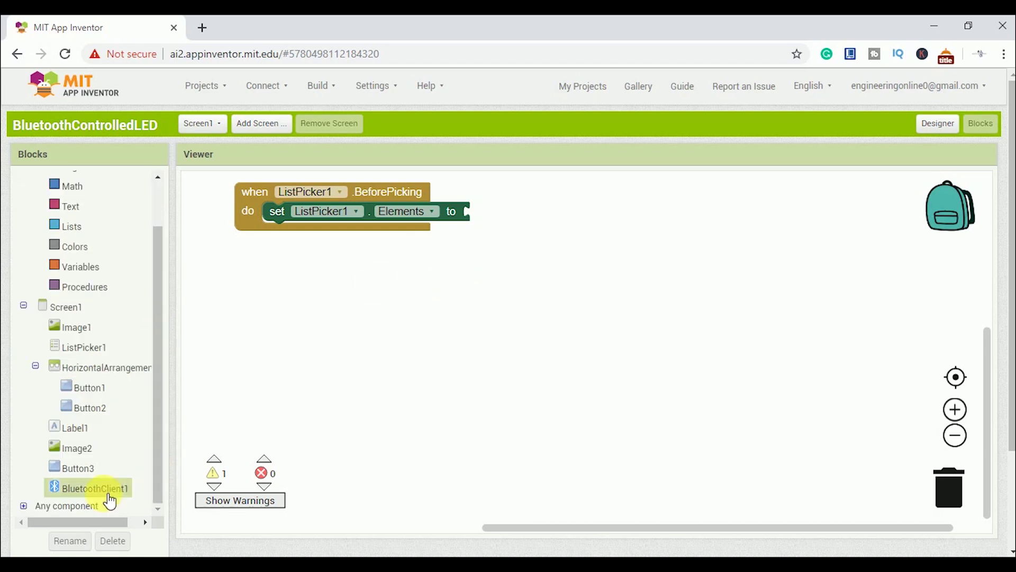
# Set ListPicker1's Elements to BluetoothClient1.AddressesAndNames in BeforePicking
pyautogui.click(101, 488)
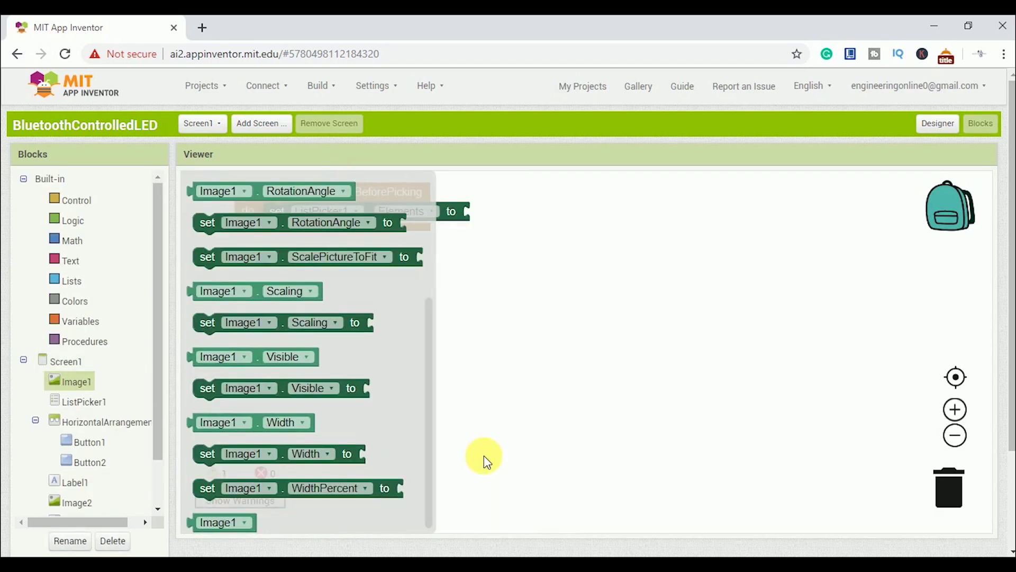
pyautogui.scroll(-2, 68, 466)
pyautogui.click(101, 486)
pyautogui.scroll(-2, 493, 279)
pyautogui.scroll(-5, 494, 279)
pyautogui.scroll(-5, 504, 387)
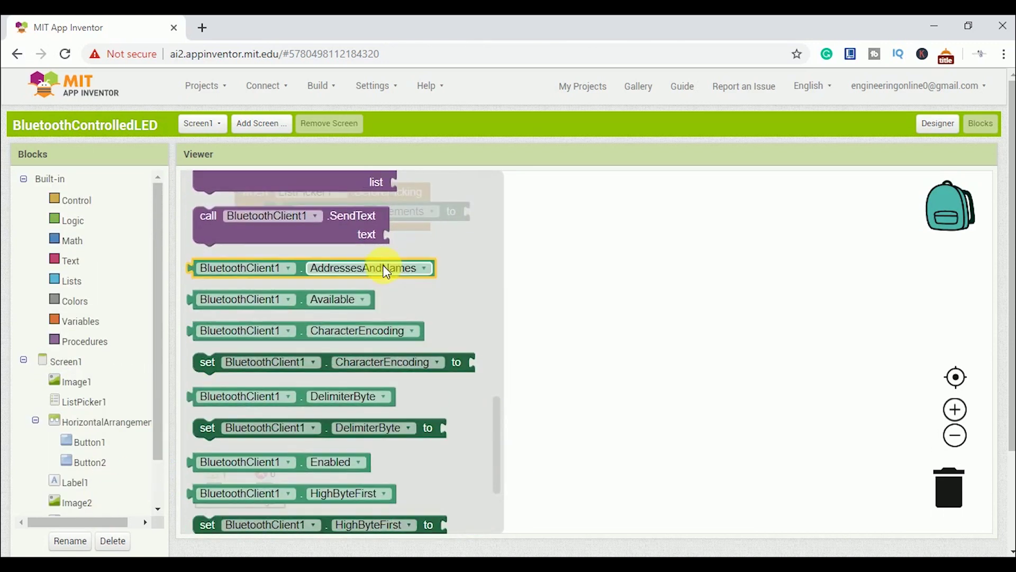
pyautogui.moveTo(397, 266)
pyautogui.mouseDown()
pyautogui.moveTo(503, 281)
pyautogui.moveTo(662, 216)
pyautogui.mouseUp()
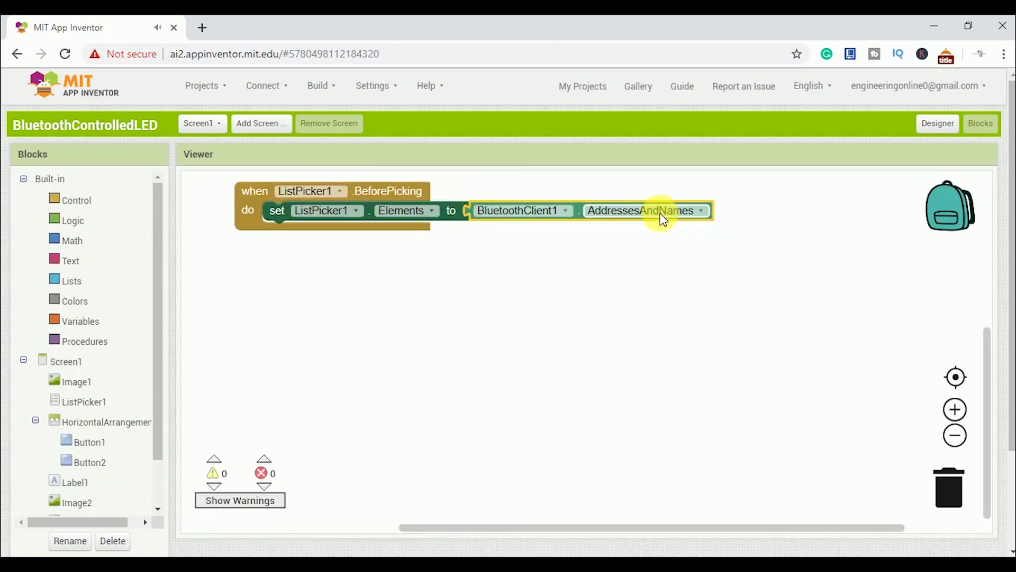
pyautogui.click(84, 401)
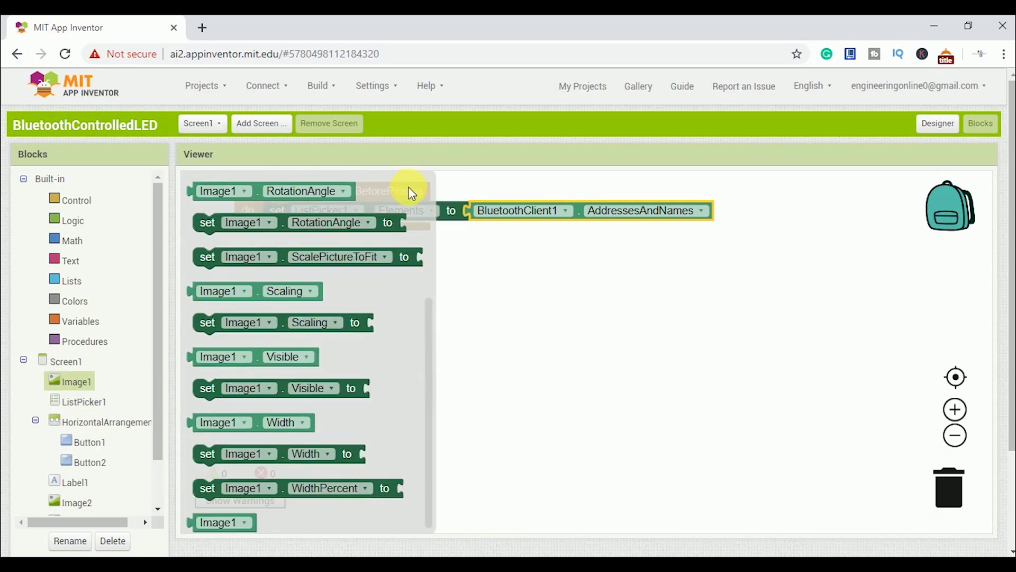
pyautogui.scroll(5, 467, 264)
pyautogui.moveTo(327, 253); pyautogui.dragTo(368, 250)
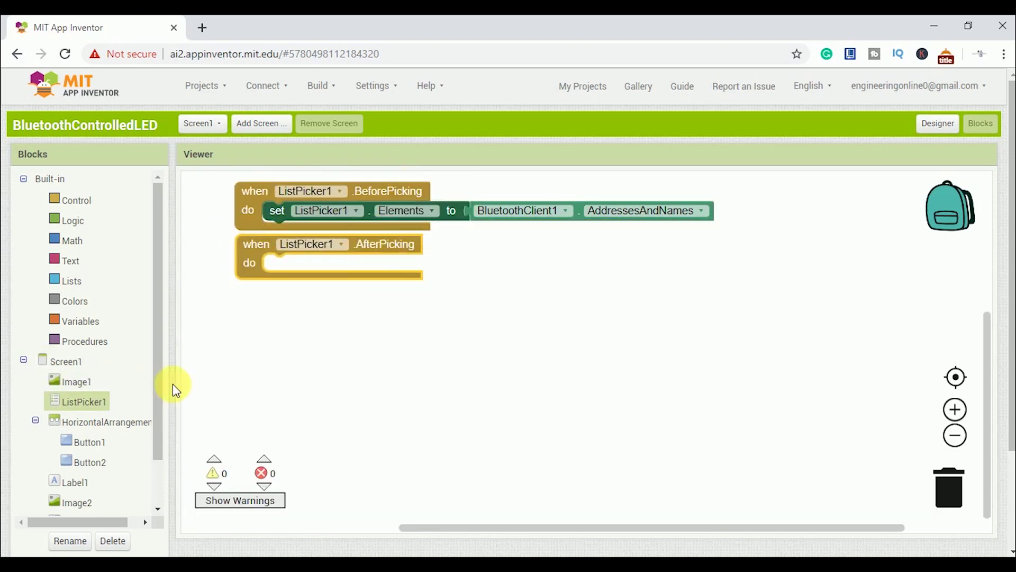
# Add AfterPicking with an if block testing Connect to ListPicker1.Selection
pyautogui.click(77, 201)
pyautogui.moveTo(208, 205); pyautogui.dragTo(286, 298)
pyautogui.scroll(-2, 139, 508)
pyautogui.click(129, 492)
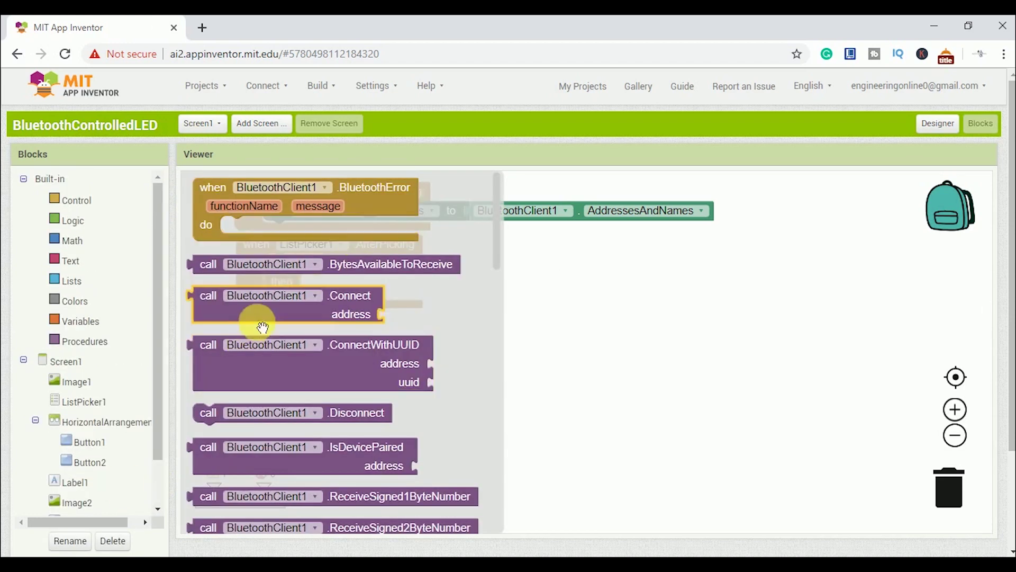
pyautogui.moveTo(262, 325); pyautogui.dragTo(403, 297)
pyautogui.moveTo(403, 297)
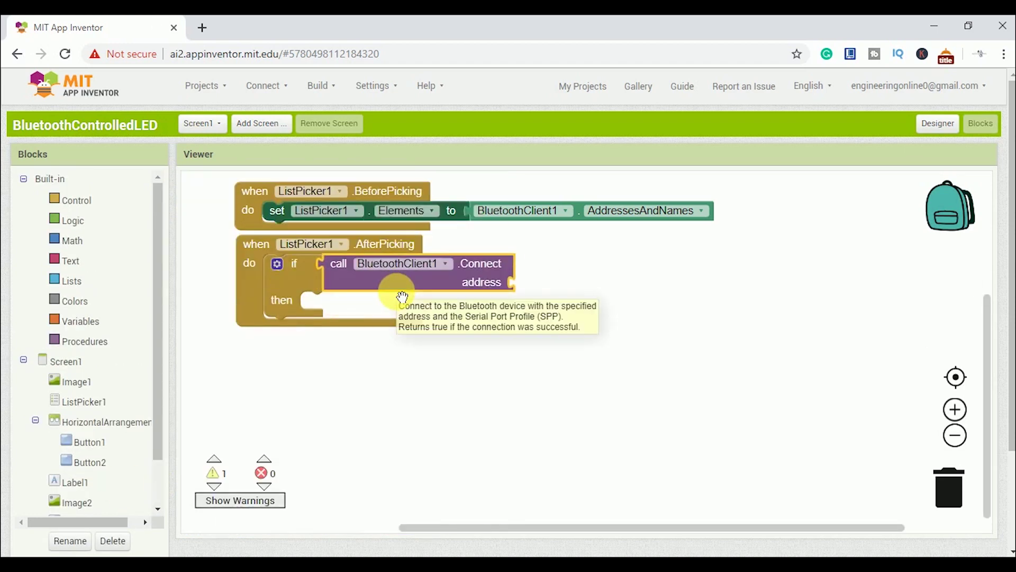
pyautogui.click(83, 402)
pyautogui.moveTo(465, 215); pyautogui.dragTo(498, 394)
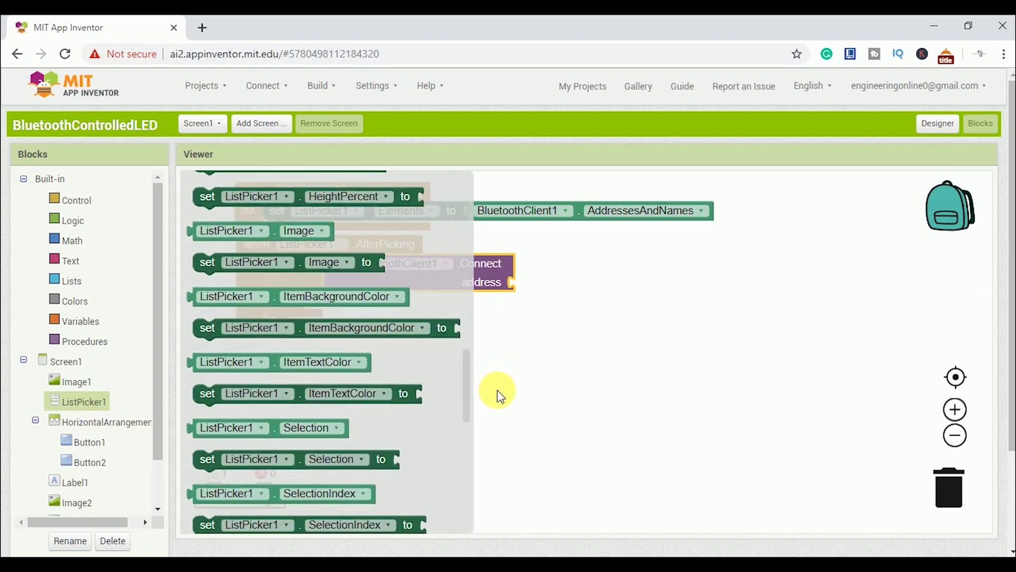
pyautogui.scroll(-2, 318, 373)
pyautogui.moveTo(199, 336)
pyautogui.mouseDown()
pyautogui.moveTo(433, 319)
pyautogui.moveTo(515, 286)
pyautogui.mouseUp()
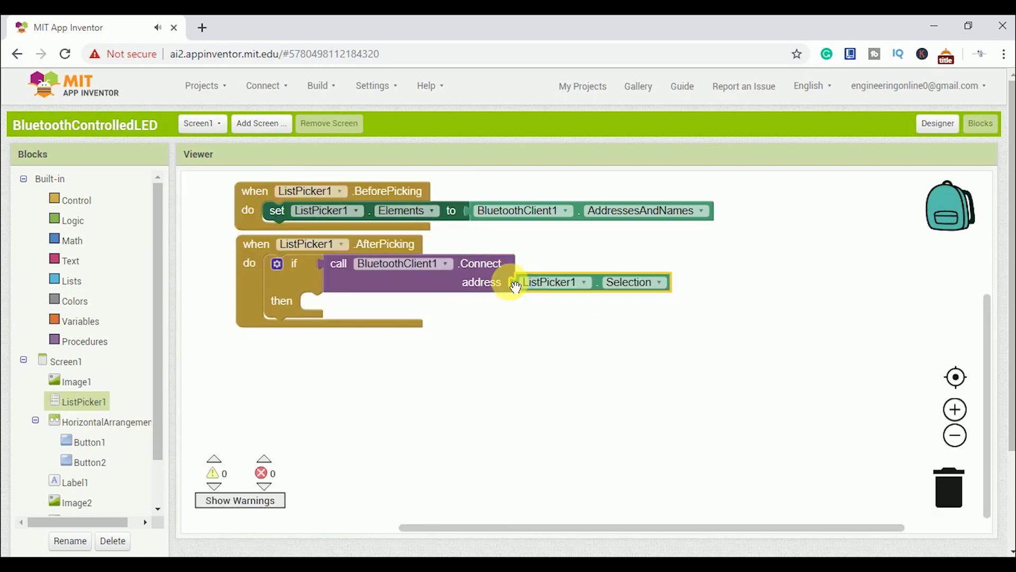
# On successful connect, set Label1.Visible and Button3.Visible to true
pyautogui.click(76, 482)
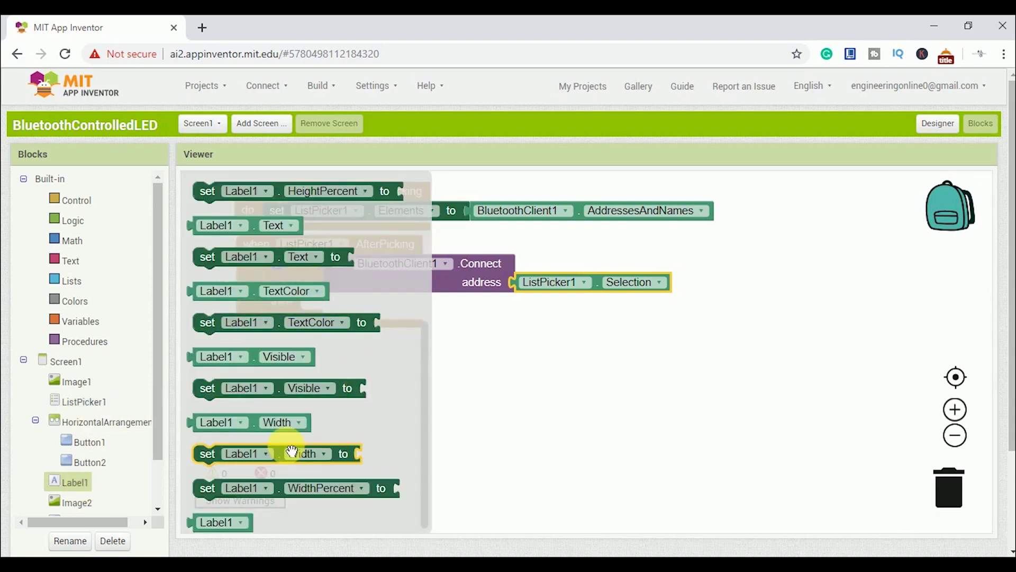
pyautogui.moveTo(209, 388); pyautogui.dragTo(318, 302)
pyautogui.click(74, 220)
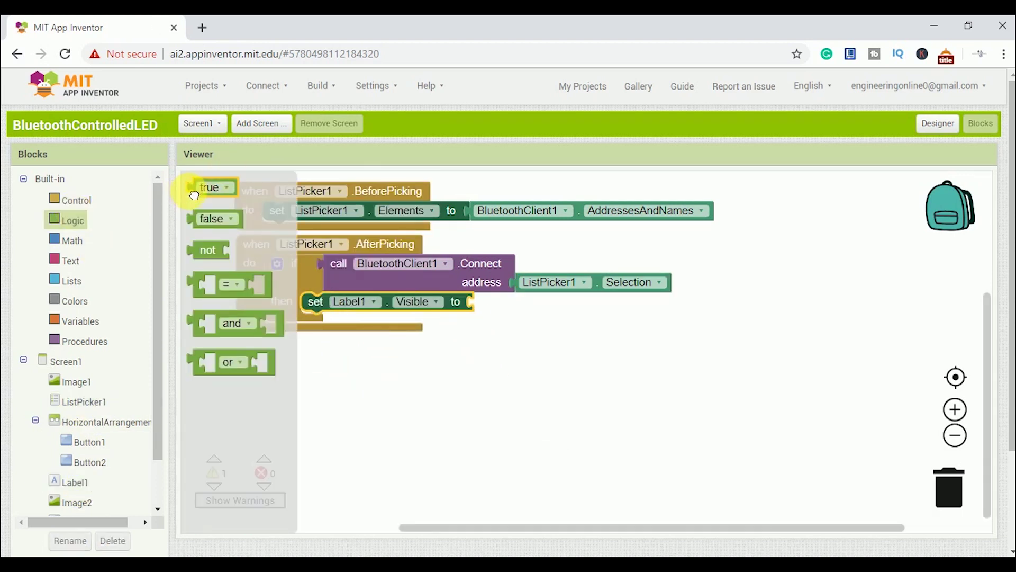
pyautogui.moveTo(202, 188); pyautogui.dragTo(482, 312)
pyautogui.scroll(-2, 156, 488)
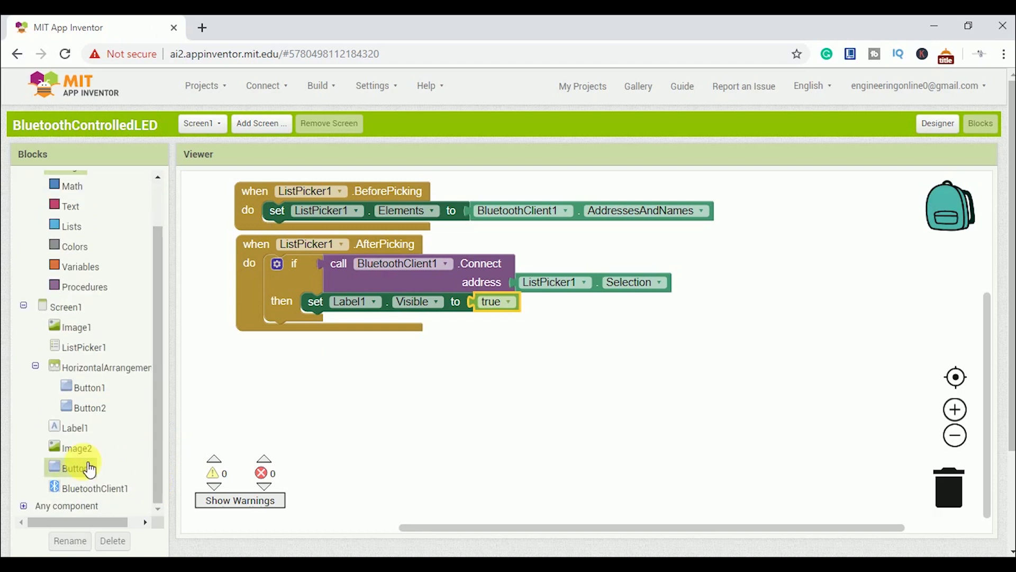
pyautogui.click(88, 468)
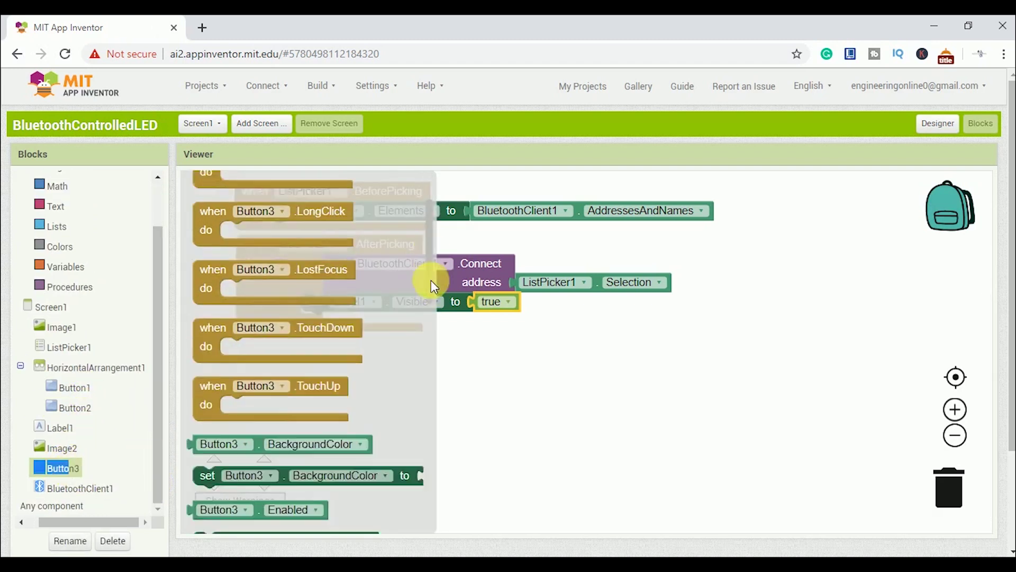
pyautogui.scroll(-10, 441, 397)
pyautogui.moveTo(211, 496)
pyautogui.mouseDown()
pyautogui.moveTo(295, 448)
pyautogui.moveTo(321, 333)
pyautogui.mouseUp()
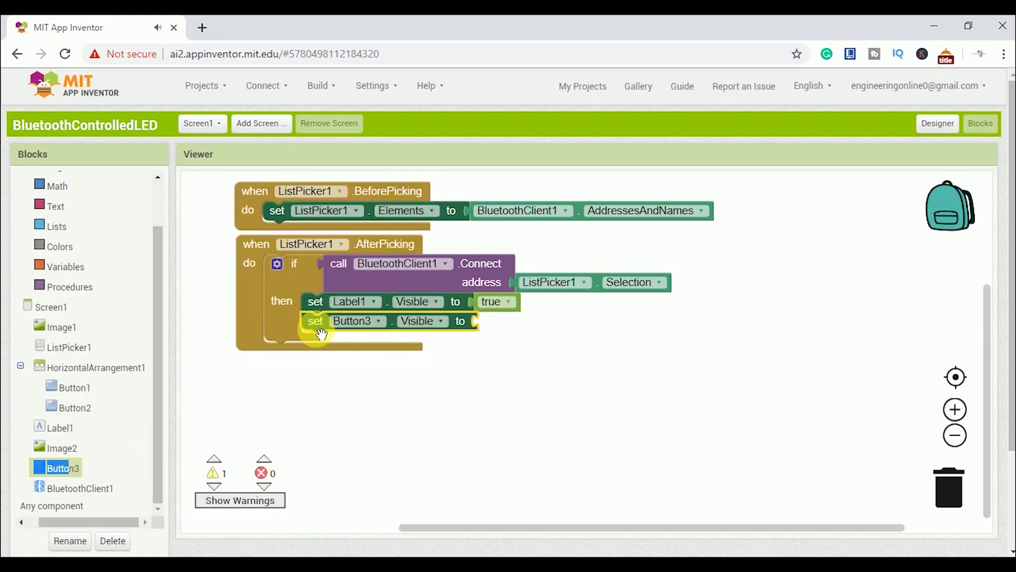
pyautogui.scroll(3, 88, 191)
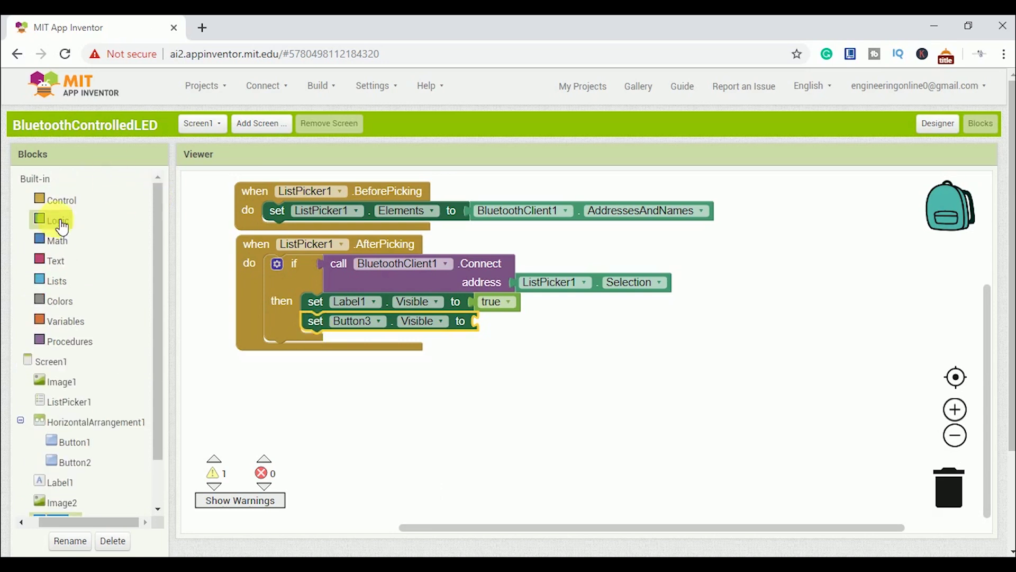
pyautogui.click(72, 220)
pyautogui.moveTo(212, 188); pyautogui.dragTo(522, 338)
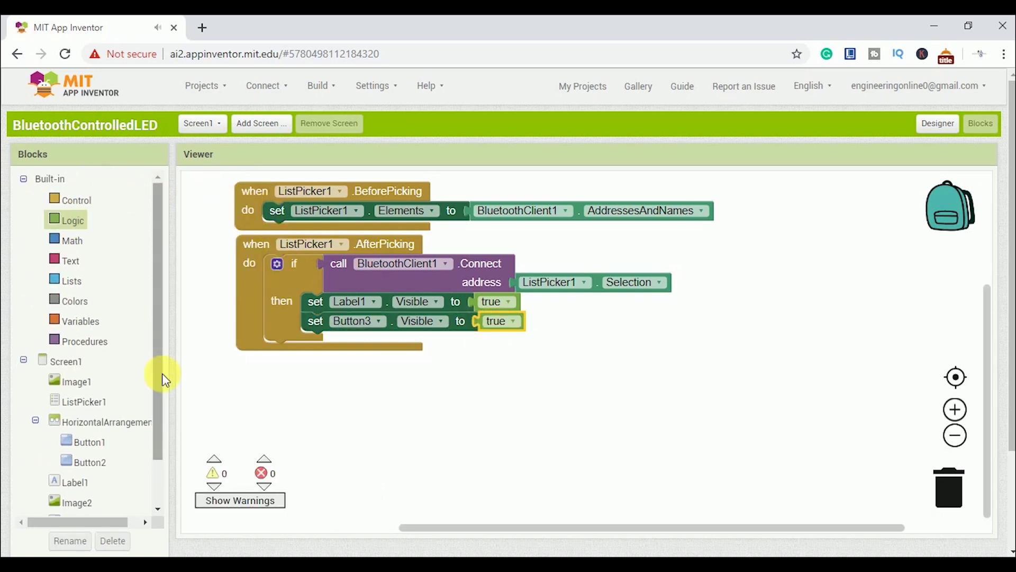
pyautogui.click(89, 442)
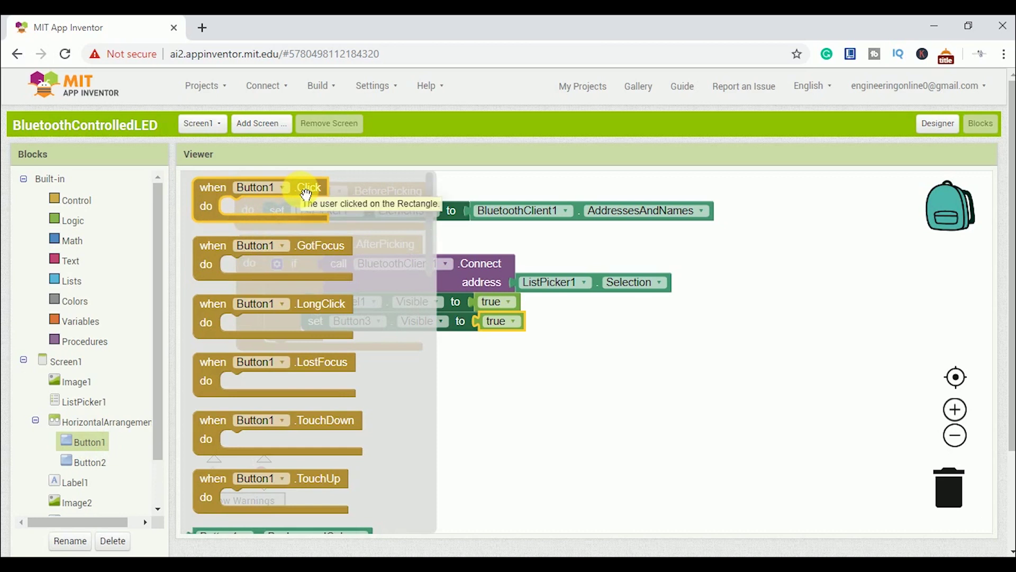
# Make Button1.Click send text "on" when IsConnected, and add an empty Button2.Click
pyautogui.moveTo(306, 195); pyautogui.dragTo(353, 379)
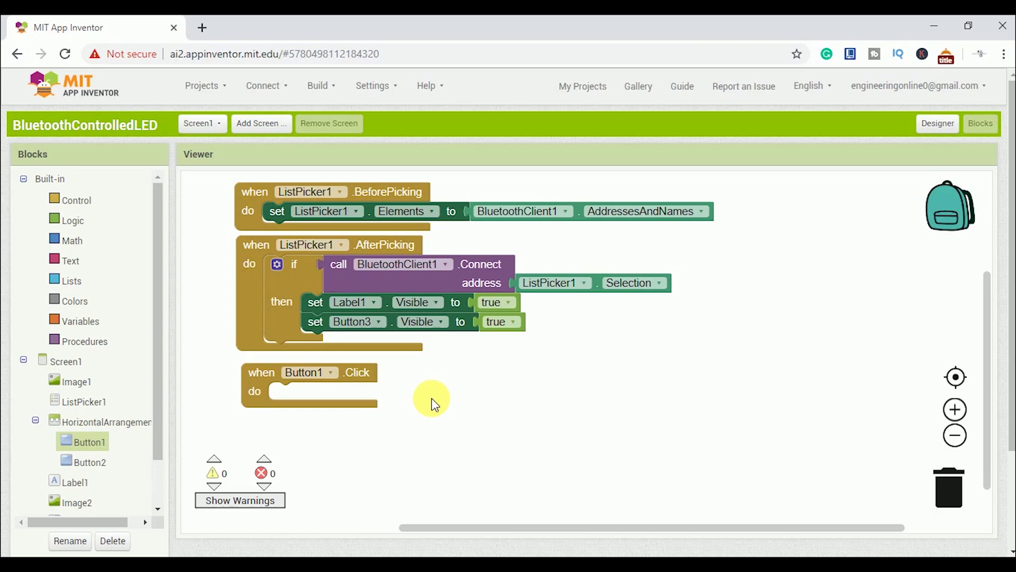
pyautogui.scroll(-3, 165, 411)
pyautogui.click(87, 486)
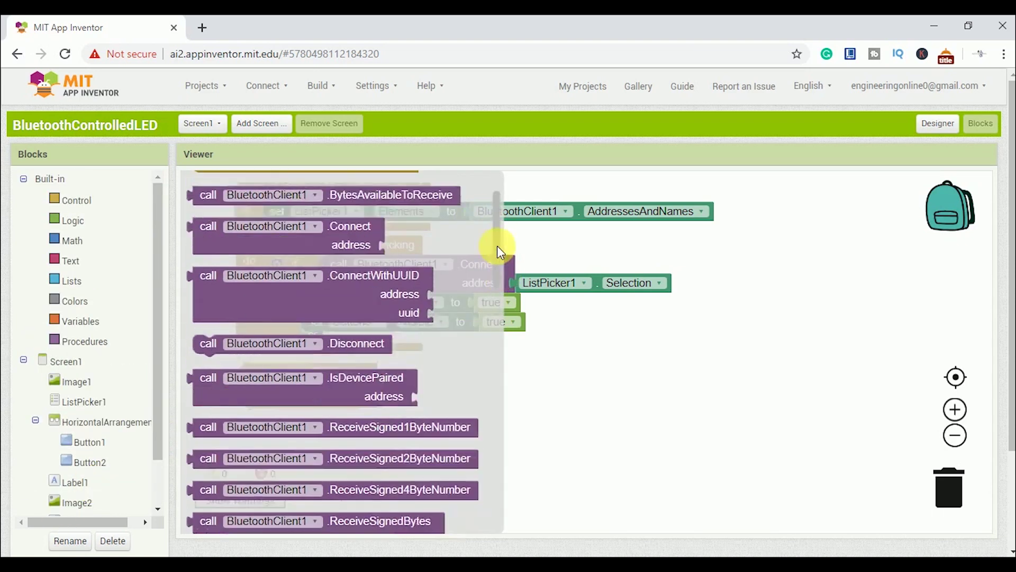
pyautogui.moveTo(497, 245); pyautogui.dragTo(520, 320)
pyautogui.scroll(-5, 543, 435)
pyautogui.scroll(-3, 543, 435)
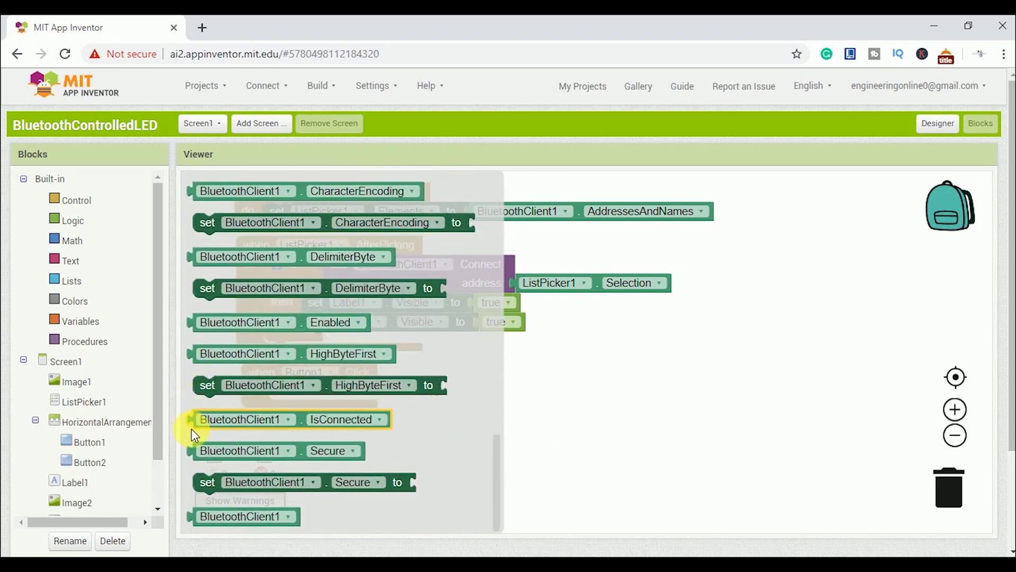
pyautogui.moveTo(199, 424)
pyautogui.mouseDown()
pyautogui.moveTo(365, 390)
pyautogui.moveTo(389, 417)
pyautogui.mouseUp()
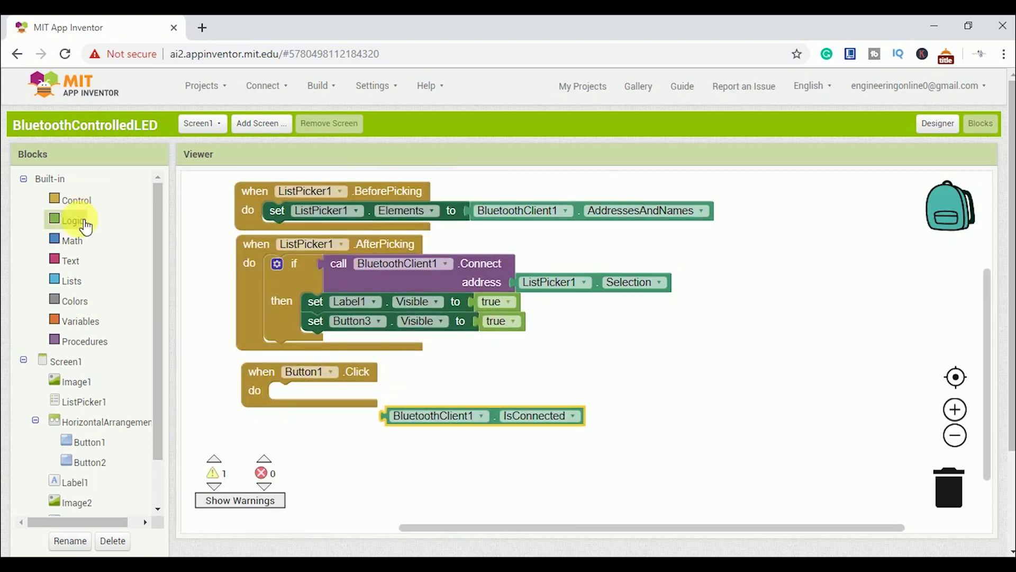
pyautogui.click(77, 200)
pyautogui.scroll(10, 421, 261)
pyautogui.scroll(5, 465, 182)
pyautogui.moveTo(204, 190); pyautogui.dragTo(314, 406)
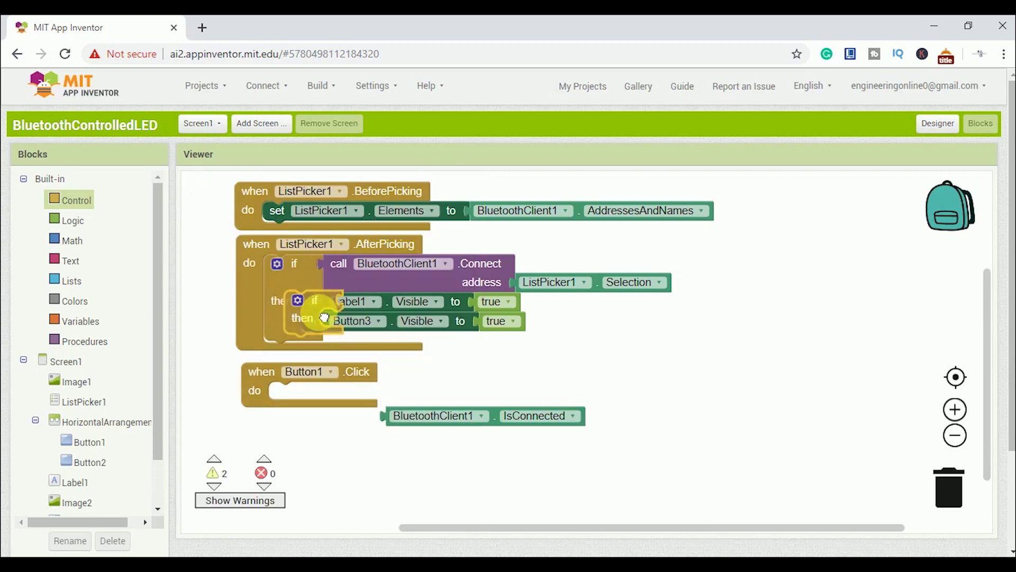
pyautogui.moveTo(396, 420); pyautogui.dragTo(338, 396)
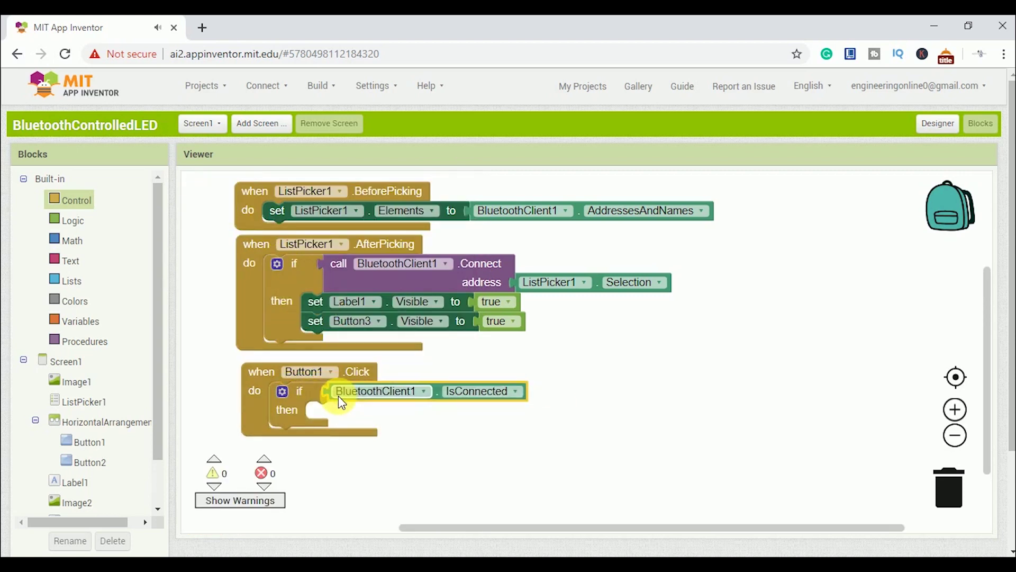
pyautogui.scroll(-3, 119, 476)
pyautogui.click(103, 486)
pyautogui.scroll(-3, 502, 287)
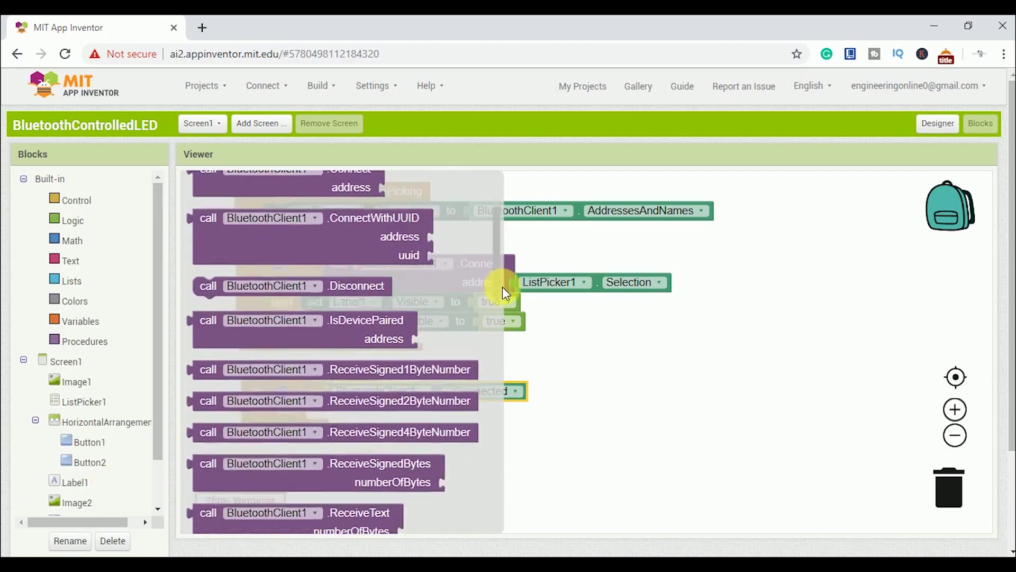
pyautogui.scroll(-5, 503, 318)
pyautogui.scroll(-5, 508, 373)
pyautogui.scroll(-5, 514, 413)
pyautogui.scroll(-5, 521, 453)
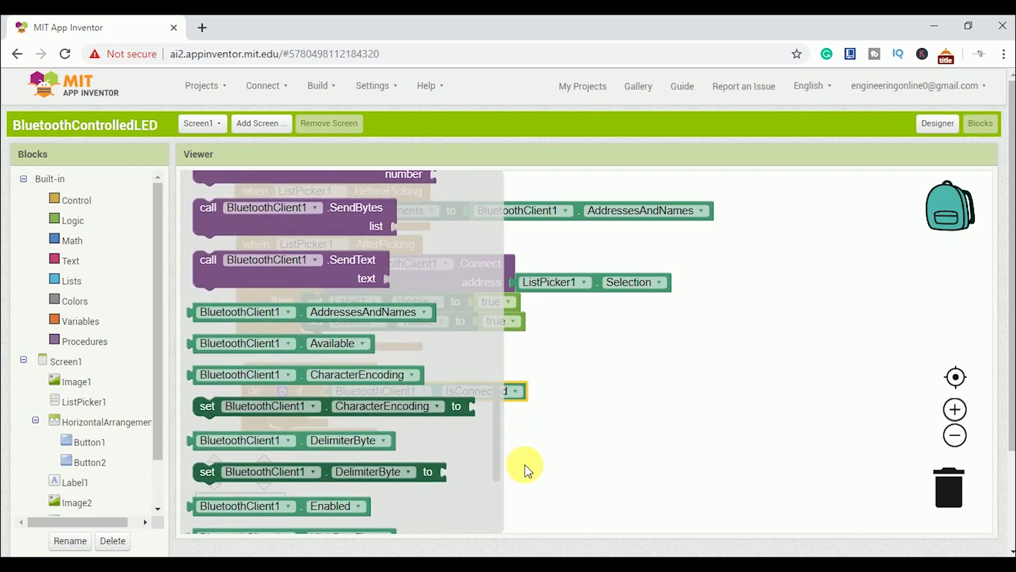
pyautogui.scroll(2, 524, 471)
pyautogui.moveTo(337, 371); pyautogui.dragTo(450, 429)
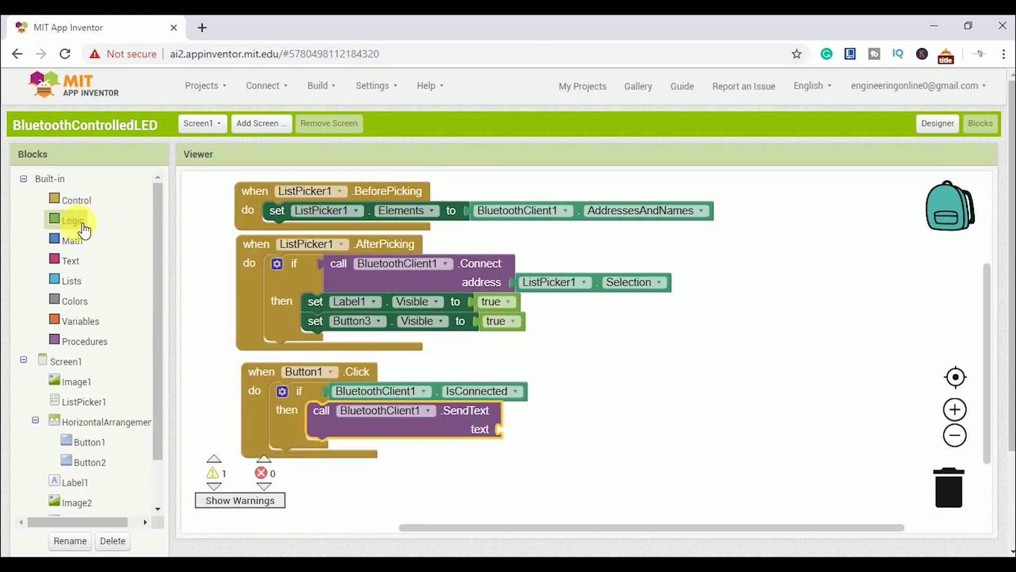
pyautogui.click(70, 261)
pyautogui.moveTo(355, 470); pyautogui.dragTo(352, 325)
pyautogui.moveTo(210, 182); pyautogui.dragTo(300, 260)
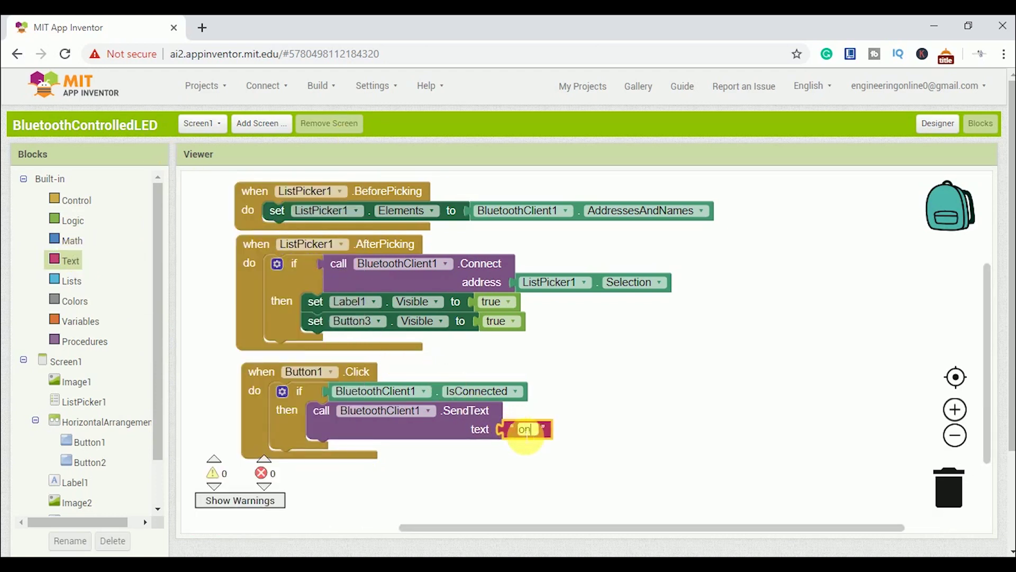
pyautogui.click(105, 473)
pyautogui.moveTo(255, 188); pyautogui.dragTo(627, 366)
pyautogui.scroll(3, 43, 227)
# Fill Button2.Click with if IsConnected then SendText "off"
pyautogui.click(73, 200)
pyautogui.moveTo(208, 190); pyautogui.dragTo(618, 406)
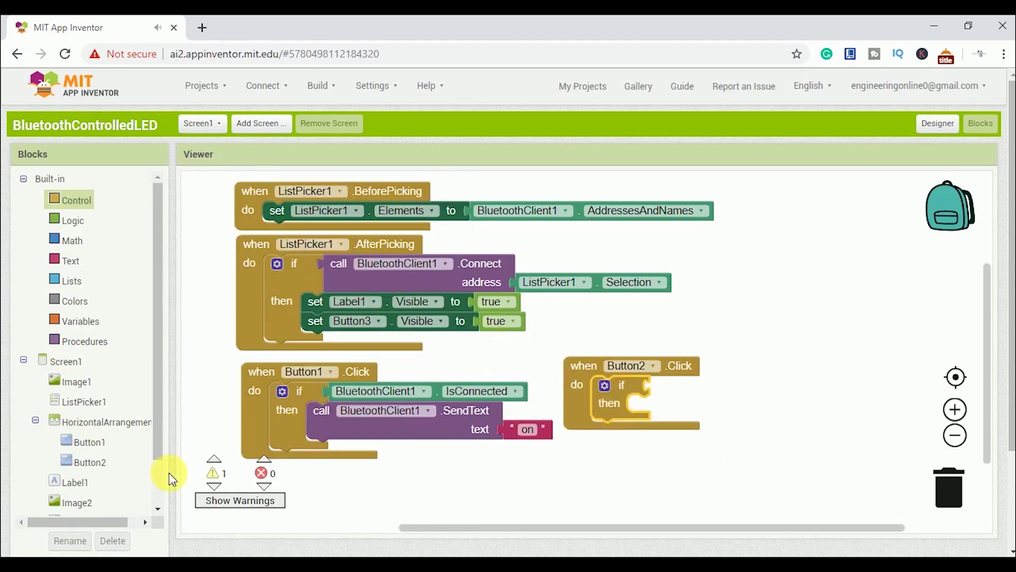
pyautogui.scroll(-2, 128, 485)
pyautogui.click(123, 489)
pyautogui.moveTo(484, 213)
pyautogui.mouseDown()
pyautogui.moveTo(537, 403)
pyautogui.moveTo(510, 209)
pyautogui.moveTo(546, 479)
pyautogui.mouseUp()
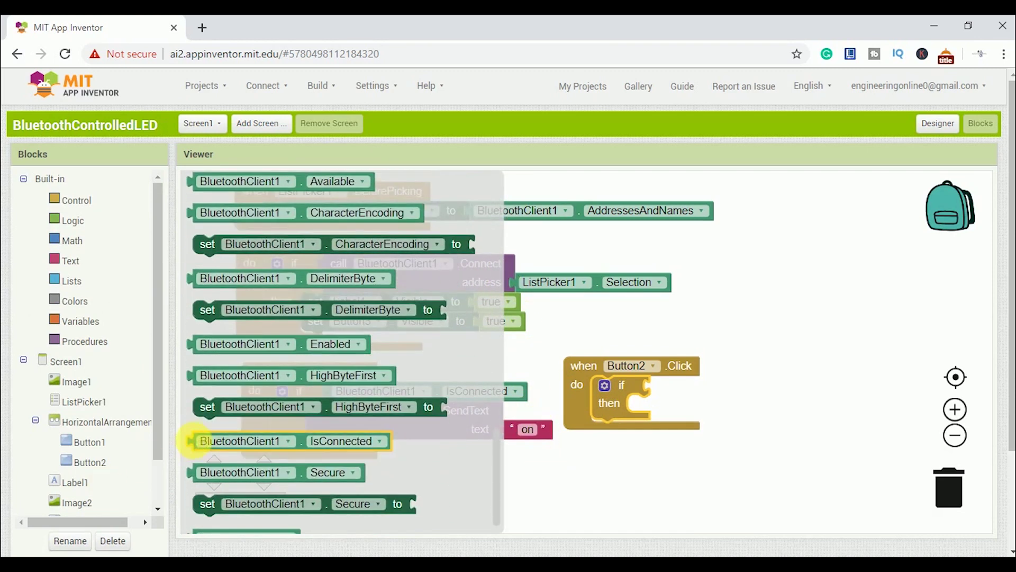
pyautogui.moveTo(195, 442); pyautogui.dragTo(659, 399)
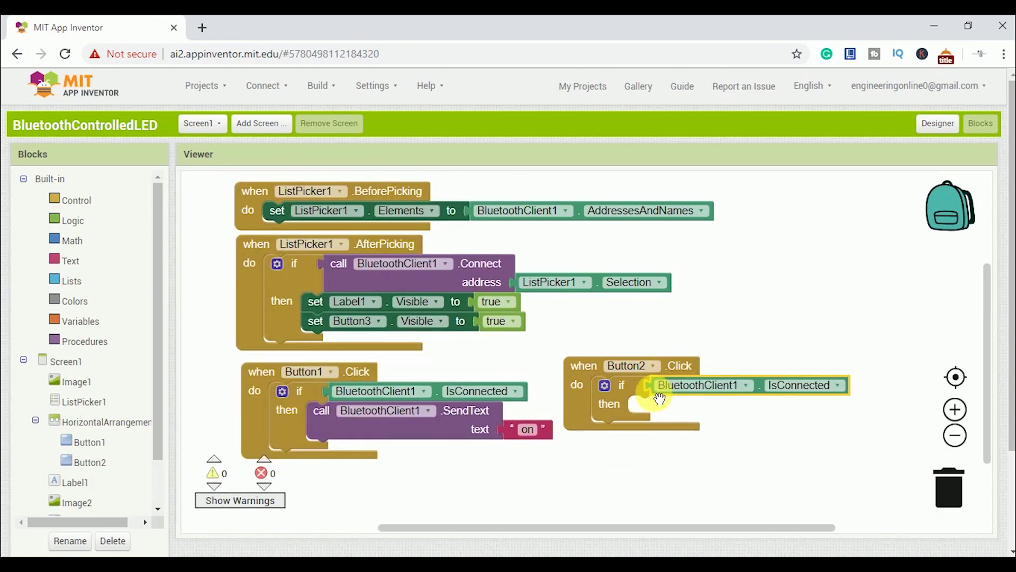
pyautogui.scroll(-2, 163, 483)
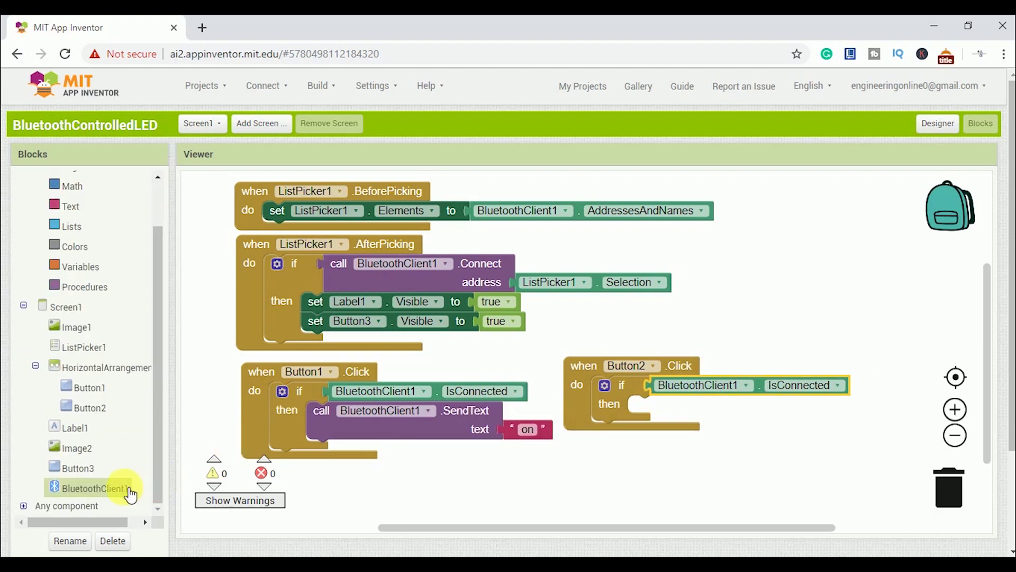
pyautogui.click(130, 490)
pyautogui.scroll(2, 500, 440)
pyautogui.scroll(1, 501, 435)
pyautogui.moveTo(341, 250); pyautogui.dragTo(789, 433)
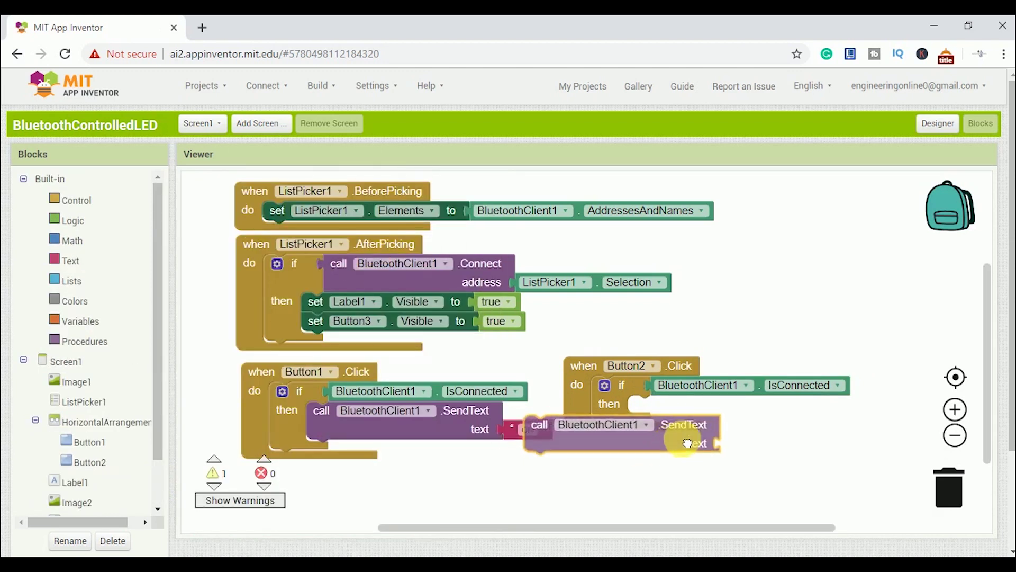
pyautogui.click(56, 261)
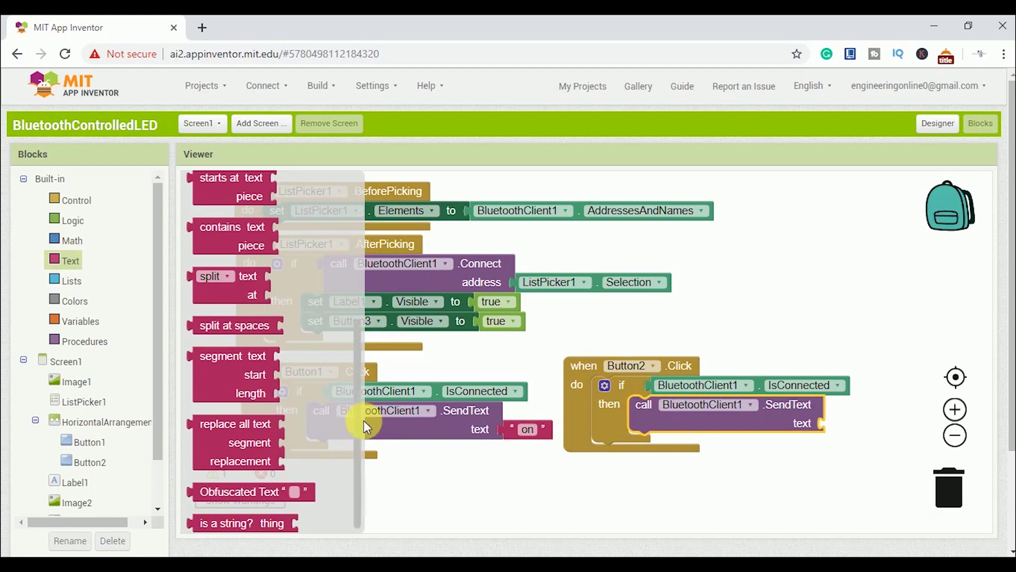
pyautogui.scroll(1, 356, 421)
pyautogui.scroll(3, 356, 421)
pyautogui.moveTo(208, 186); pyautogui.dragTo(840, 424)
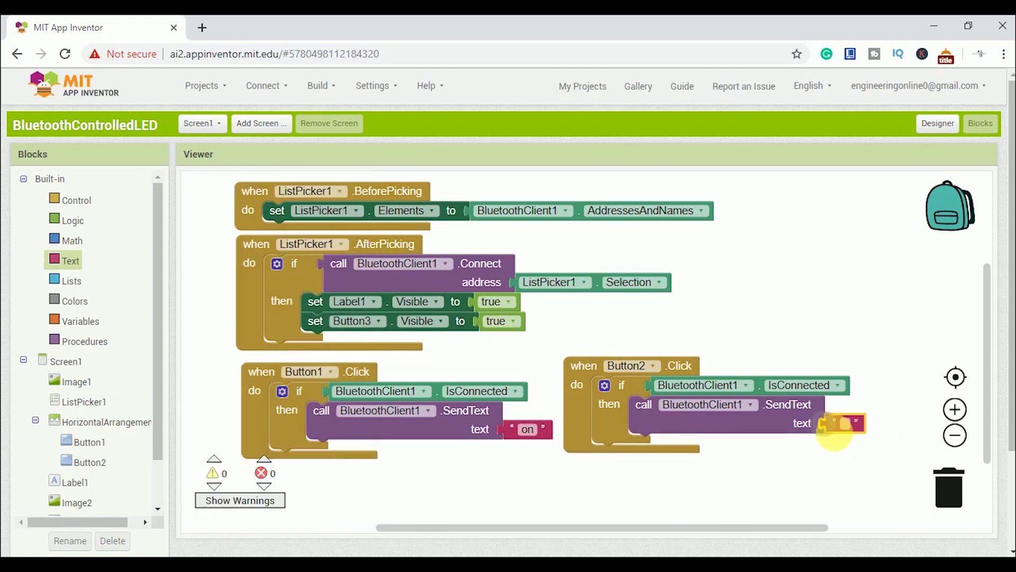
pyautogui.scroll(-1, 119, 397)
pyautogui.click(79, 379)
# Add a Button3.Click handler that calls BluetoothClient1.Disconnect
pyautogui.moveTo(210, 96); pyautogui.dragTo(270, 296)
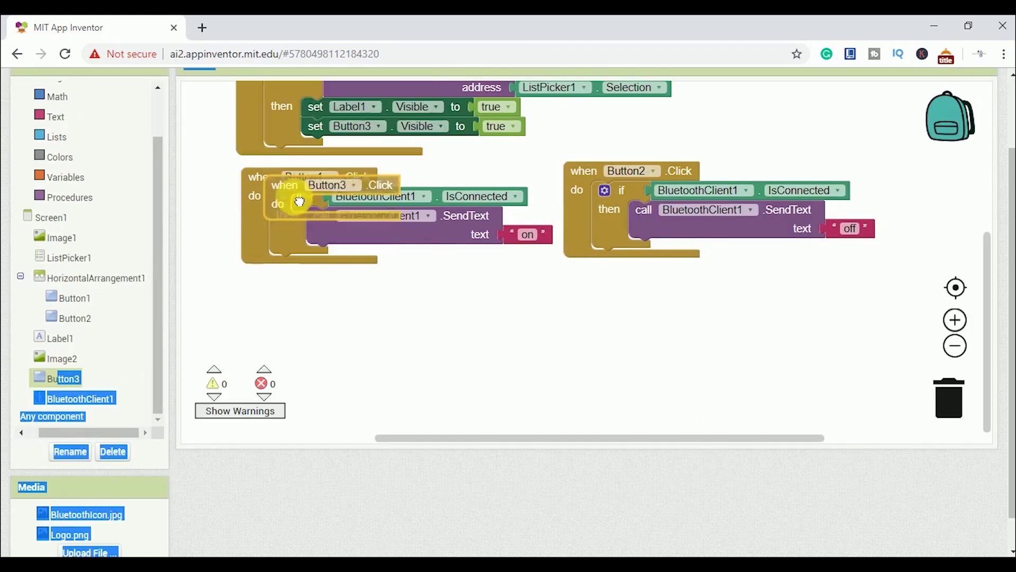
pyautogui.click(80, 398)
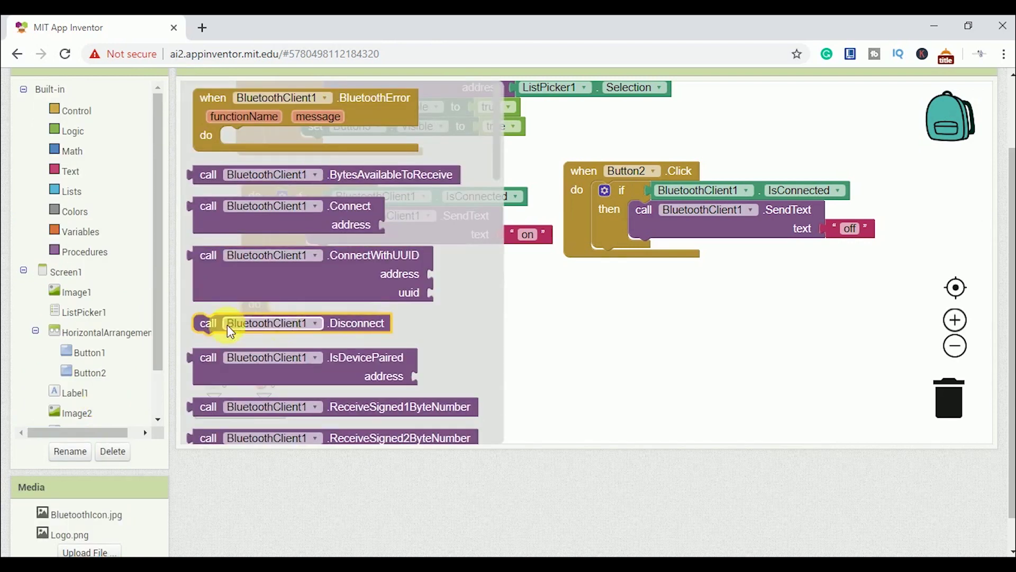
pyautogui.moveTo(228, 322)
pyautogui.mouseDown()
pyautogui.moveTo(287, 320)
pyautogui.moveTo(284, 307)
pyautogui.mouseUp()
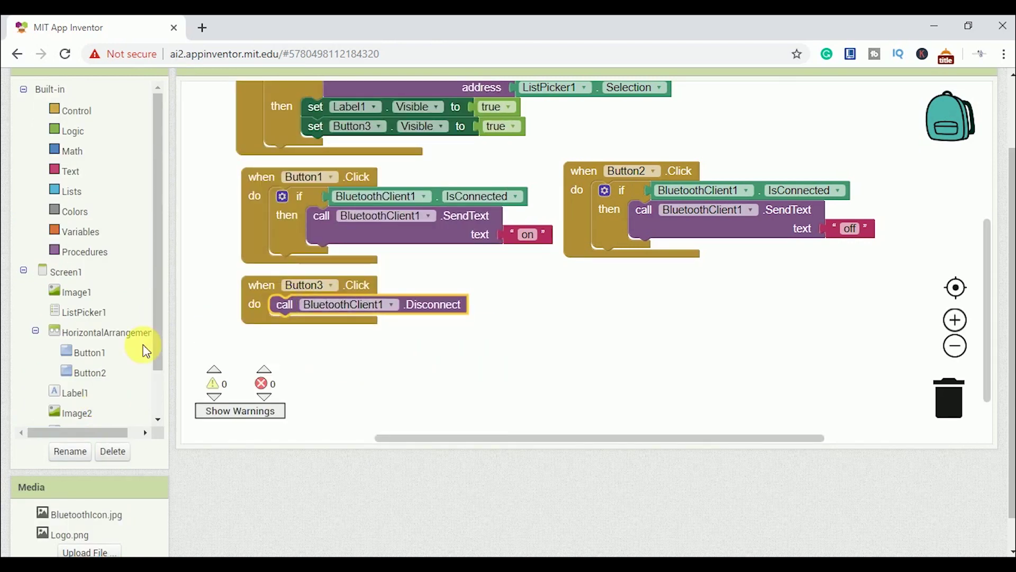
# Duplicate the Label1.Visible and Button3.Visible setters into Button3.Click under Disconnect
pyautogui.click(324, 125)
pyautogui.click(495, 107)
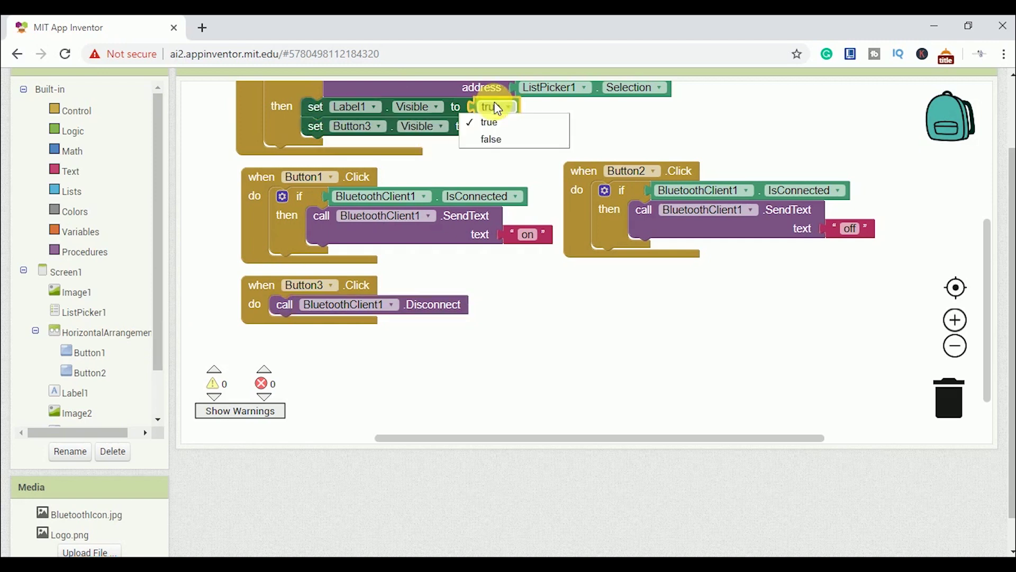
pyautogui.rightClick(321, 112)
pyautogui.click(349, 119)
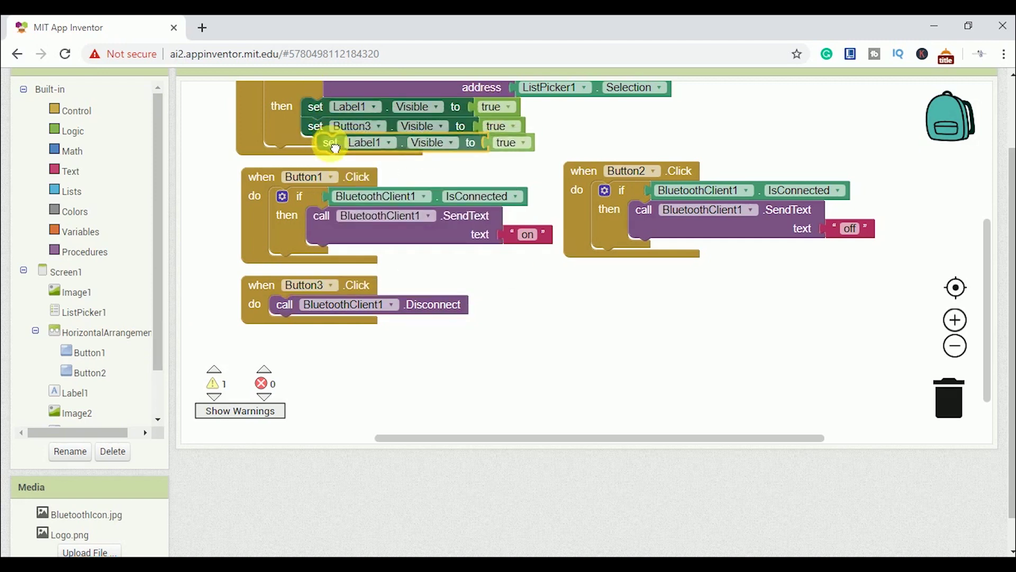
pyautogui.moveTo(334, 131); pyautogui.dragTo(288, 326)
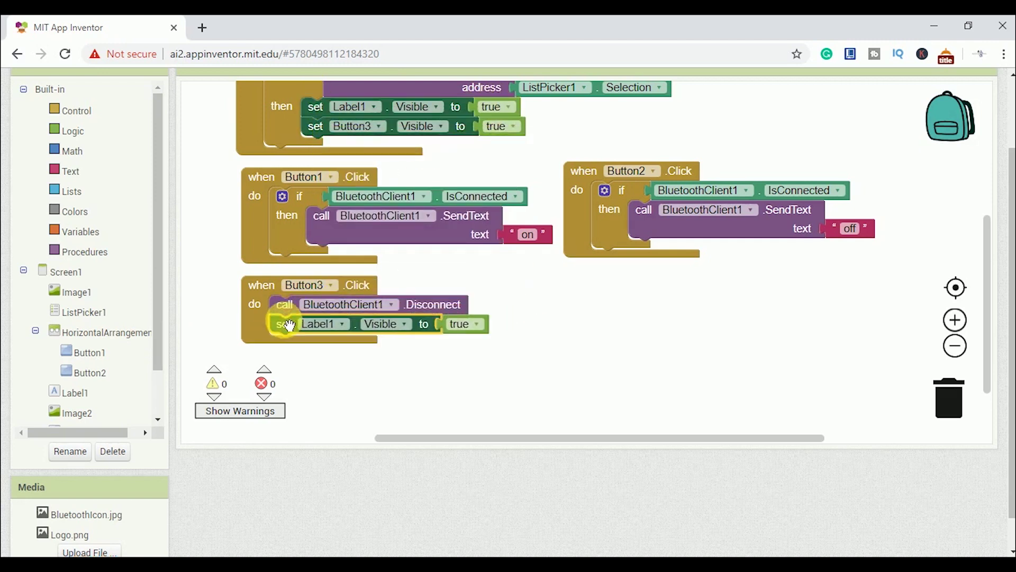
pyautogui.click(378, 130)
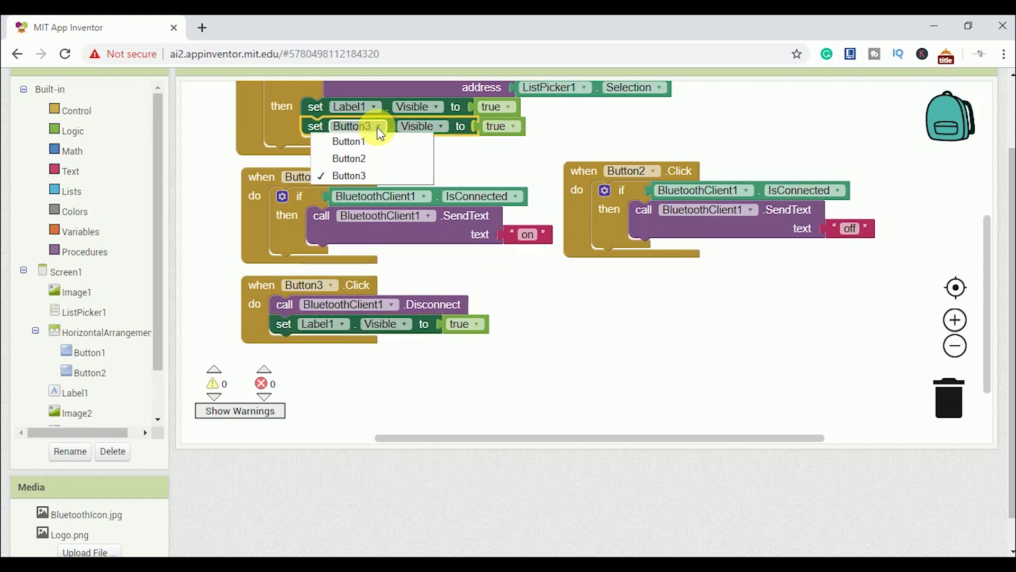
pyautogui.click(317, 126)
pyautogui.rightClick(328, 126)
pyautogui.click(342, 141)
pyautogui.moveTo(334, 135)
pyautogui.mouseDown()
pyautogui.moveTo(283, 361)
pyautogui.moveTo(283, 346)
pyautogui.mouseUp()
# Switch both copied visibility values to false
pyautogui.click(479, 324)
pyautogui.click(477, 353)
pyautogui.click(474, 372)
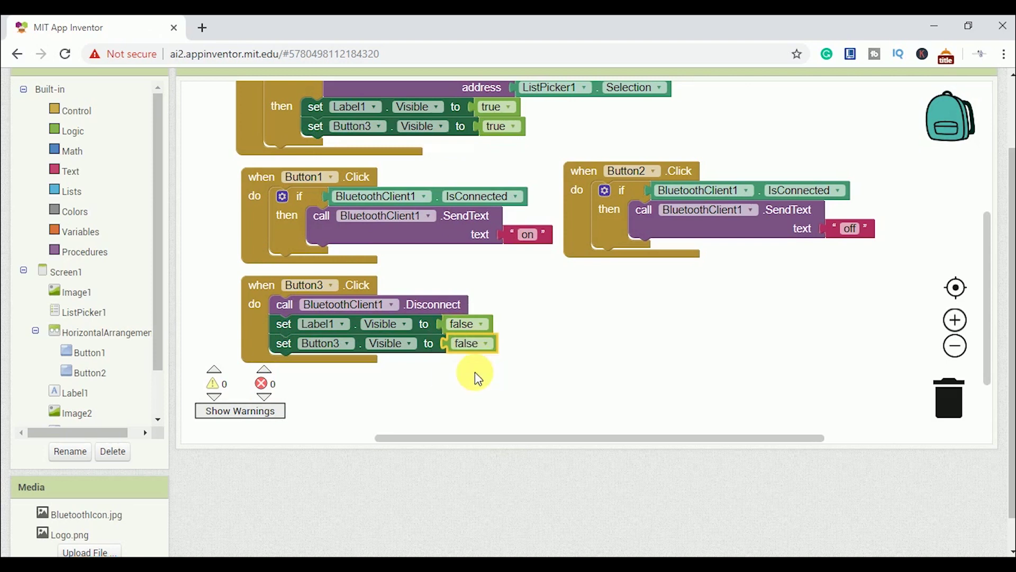
pyautogui.click(642, 373)
pyautogui.scroll(2, 794, 365)
pyautogui.moveTo(987, 361)
pyautogui.mouseDown()
pyautogui.moveTo(991, 277)
pyautogui.moveTo(998, 329)
pyautogui.moveTo(998, 278)
pyautogui.moveTo(992, 317)
pyautogui.mouseUp()
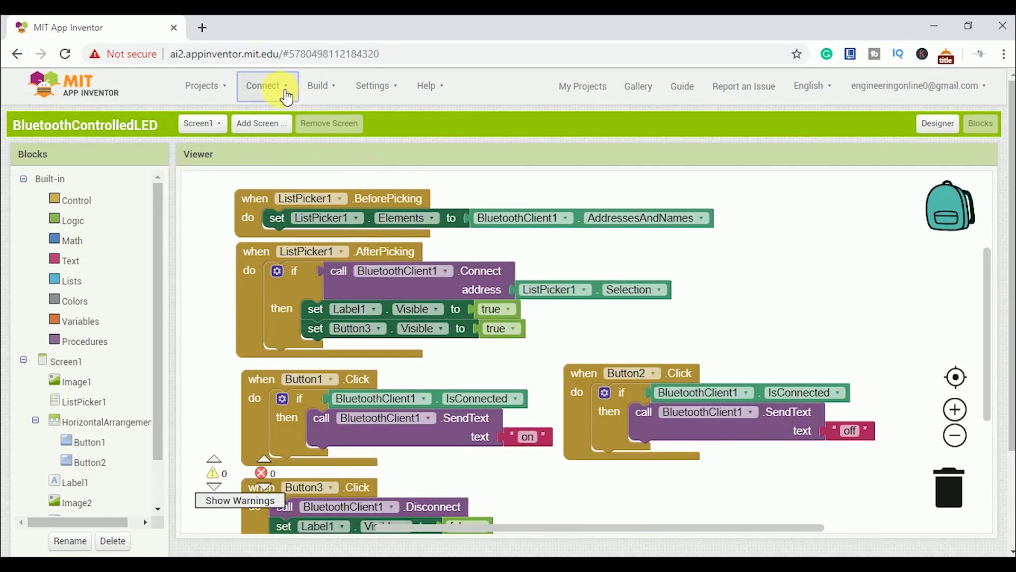
# Build the app as an APK with a QR code from the Build menu
pyautogui.click(286, 96)
pyautogui.click(312, 94)
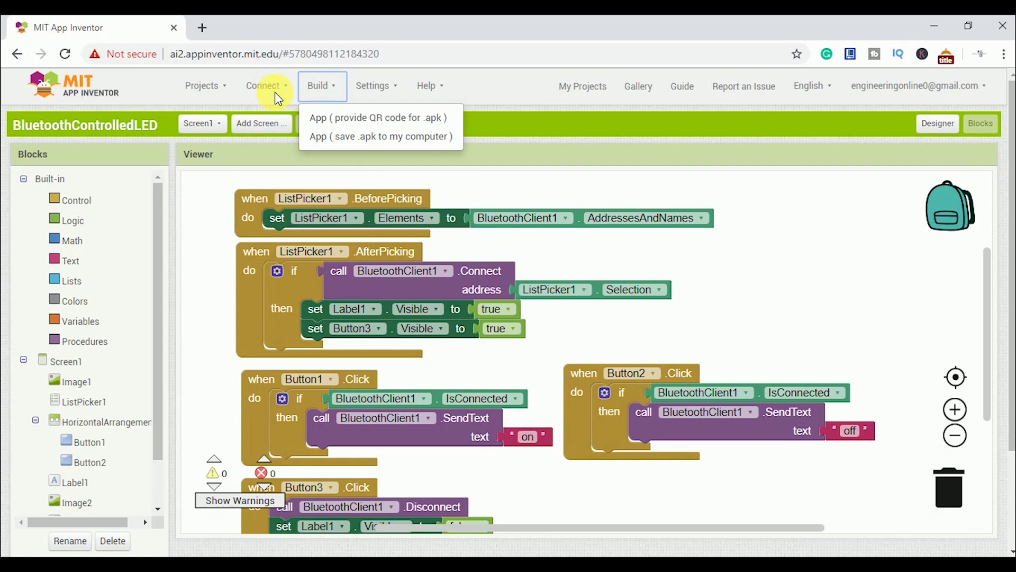
pyautogui.click(349, 117)
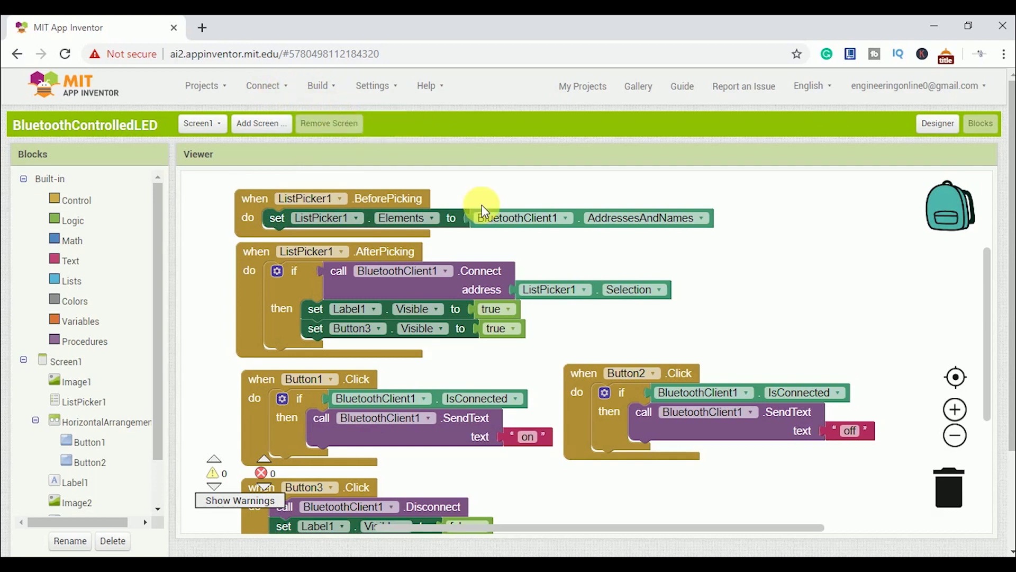